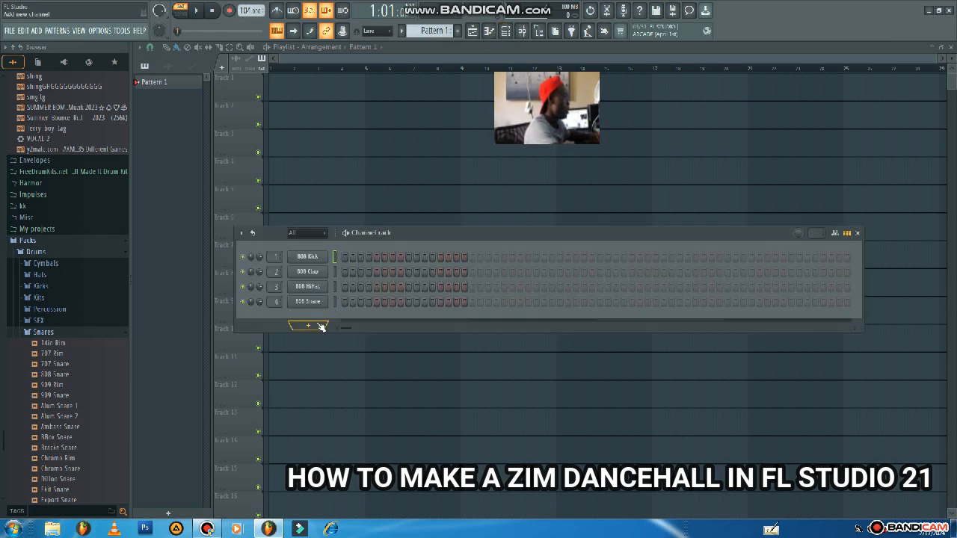
Add an FL Keys instrument to the channel rack and open its piano roll.
click(313, 326)
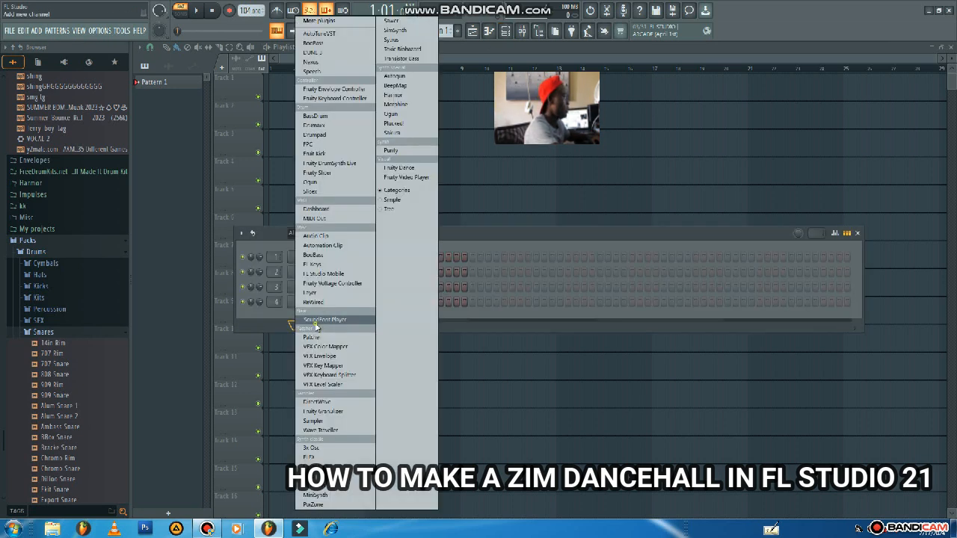
click(327, 265)
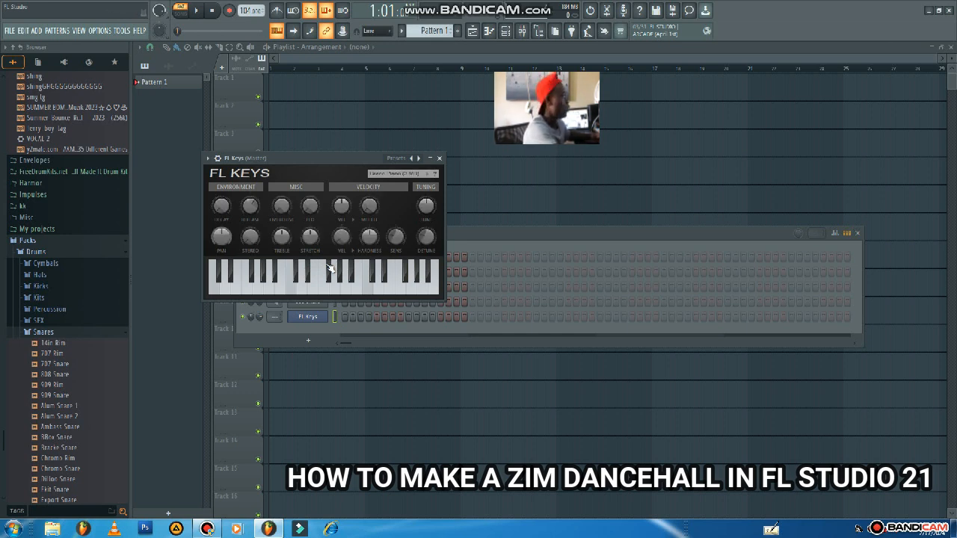
click(208, 159)
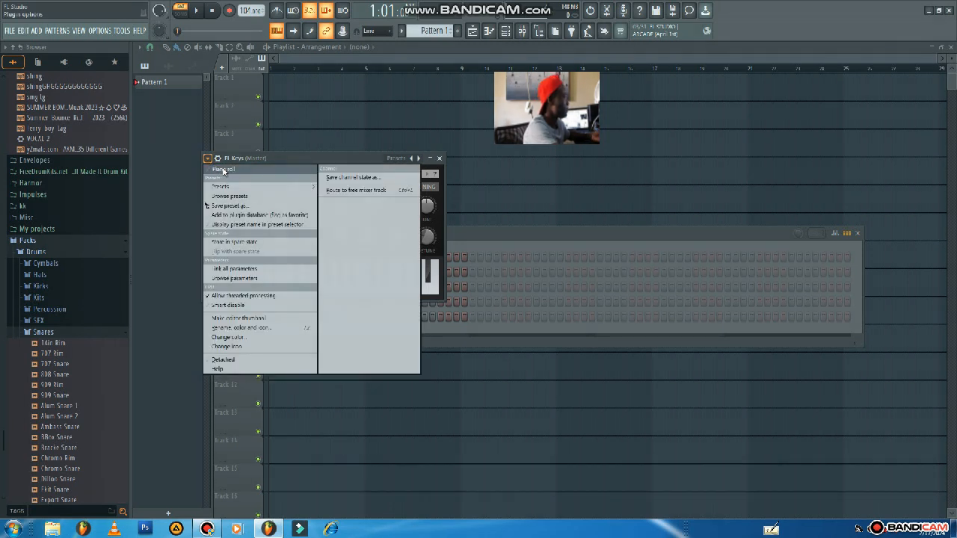
click(223, 170)
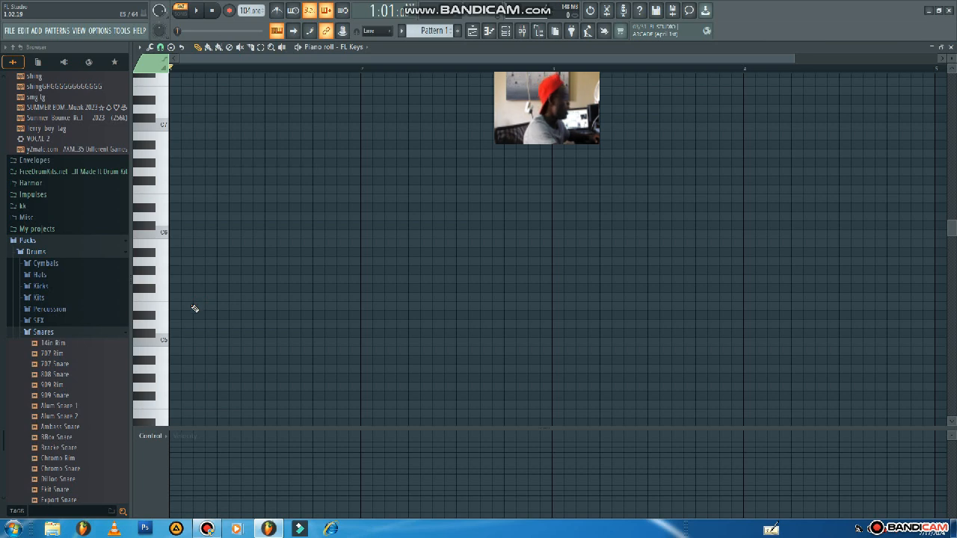
Place one-step notes D5, B4 and G4 at step 3 of bar 1, and collapse the velocity lane.
click(172, 324)
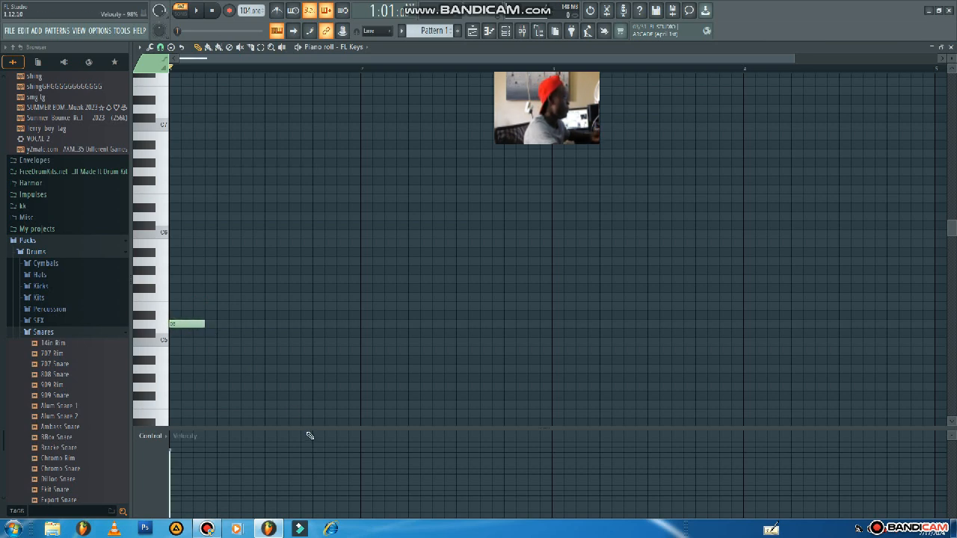
drag(306, 427, 314, 491)
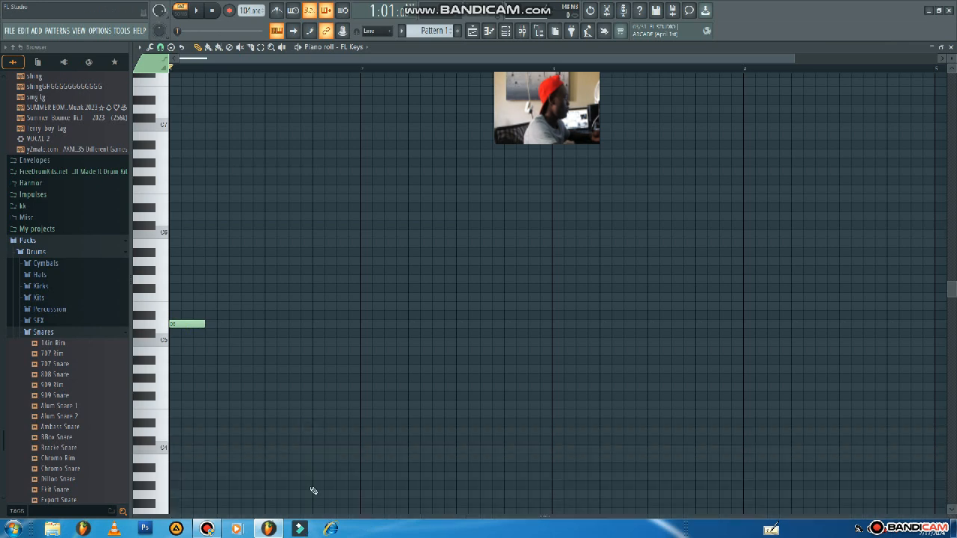
mouse_move(201, 326)
mouse_down()
mouse_move(176, 328)
mouse_move(198, 327)
mouse_up()
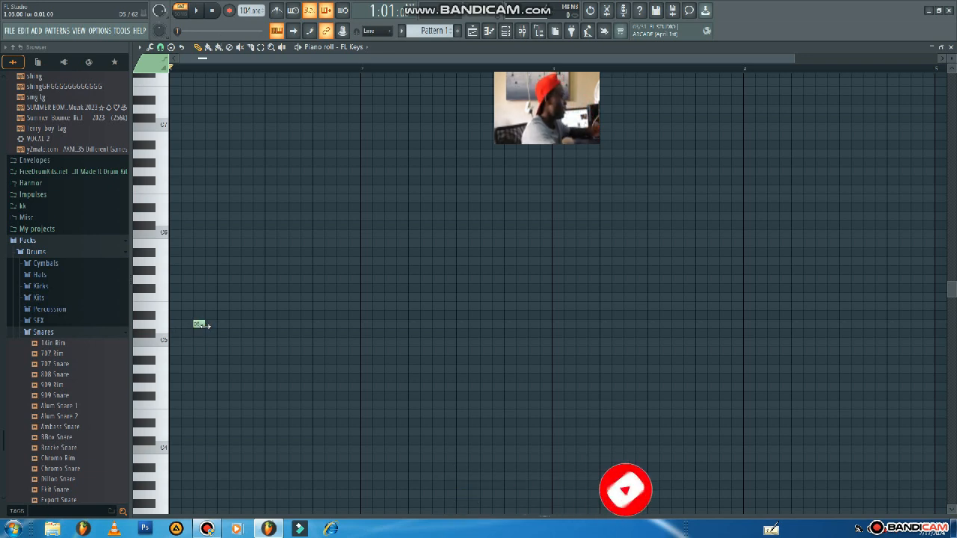
click(197, 350)
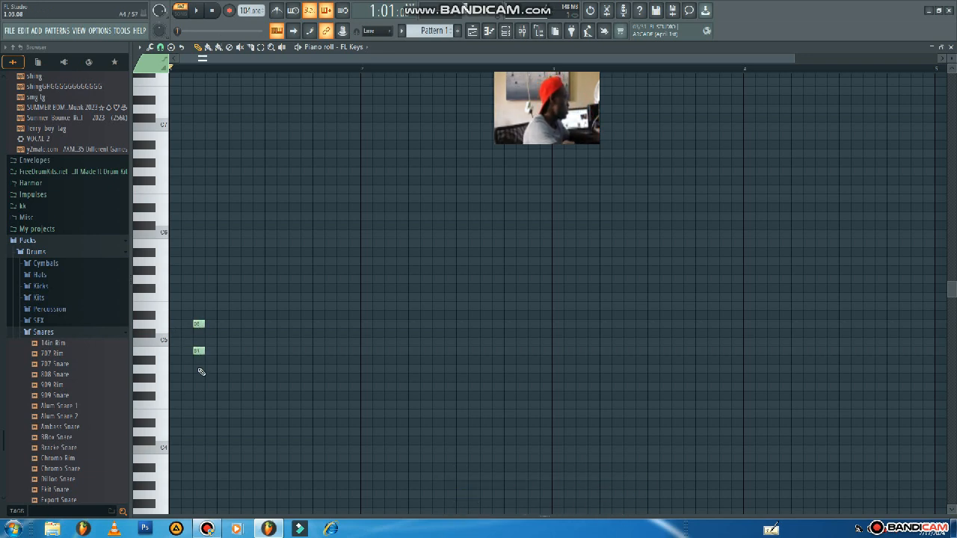
click(196, 385)
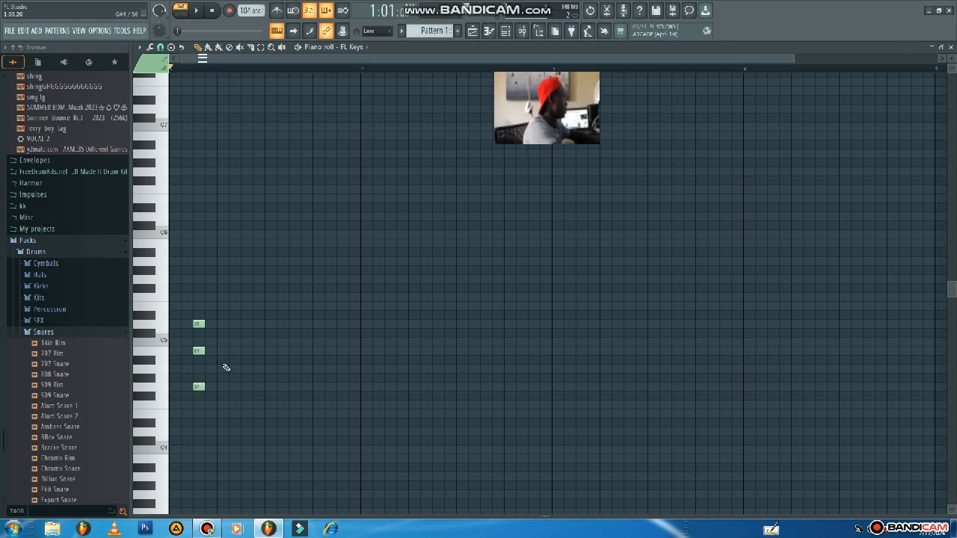
Repeat the chord at step 7 of bar 1 and lower the middle note of both chords to A#4.
click(246, 324)
click(247, 351)
click(243, 387)
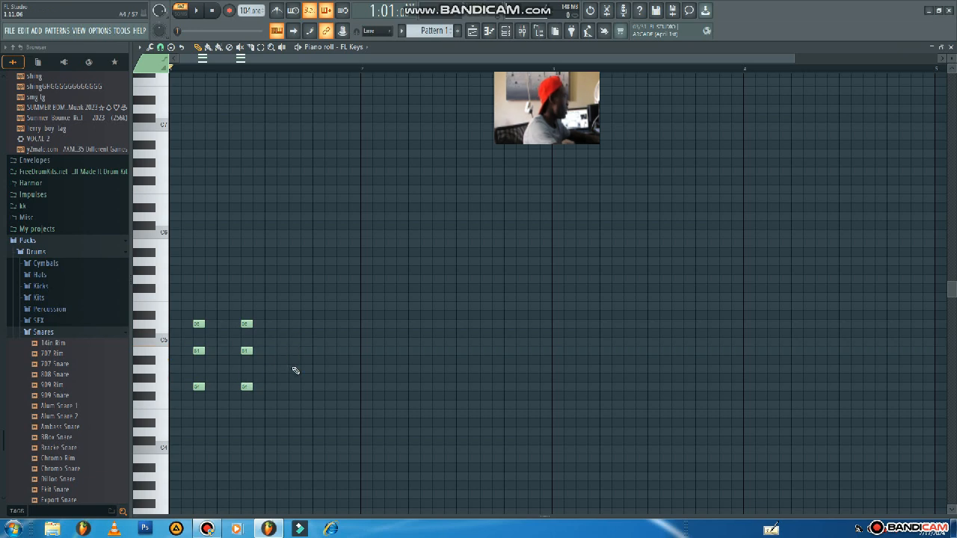
drag(245, 352, 198, 360)
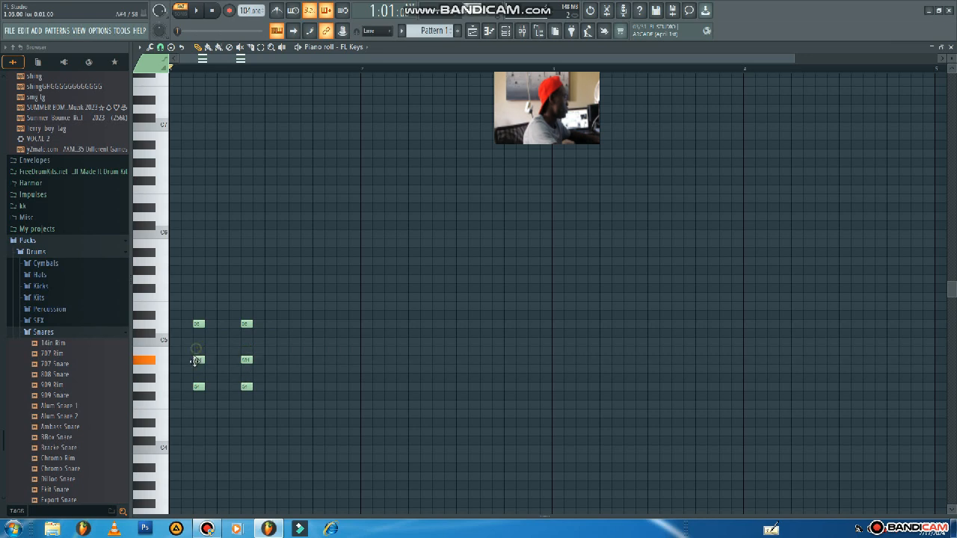
Add one-step chords of A#4, G4 and D#4 at steps 11 and 15 of bar 1.
click(293, 361)
click(295, 388)
click(294, 423)
click(337, 361)
click(340, 386)
click(342, 424)
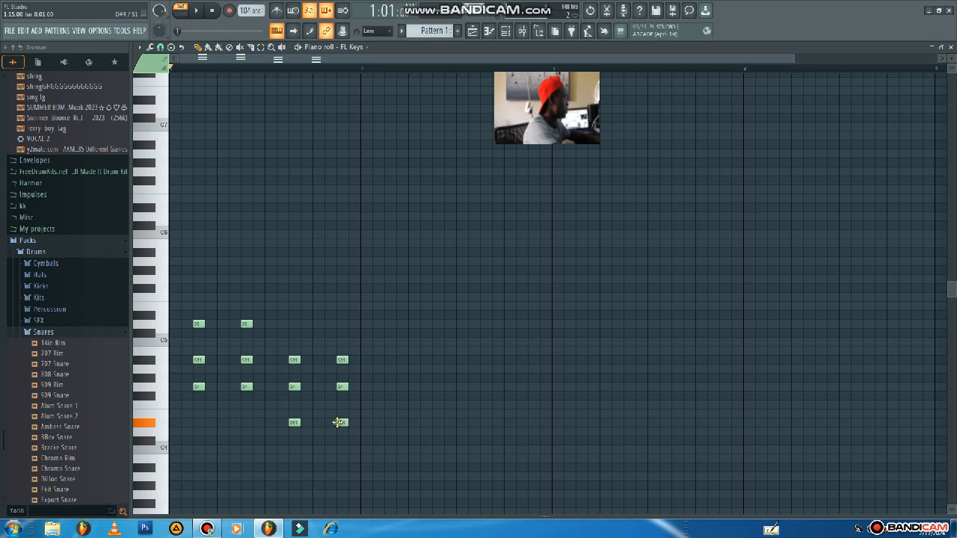
Add one-step chords of F4, D4 and A#3 at steps 3 and 7 of bar 2.
click(391, 403)
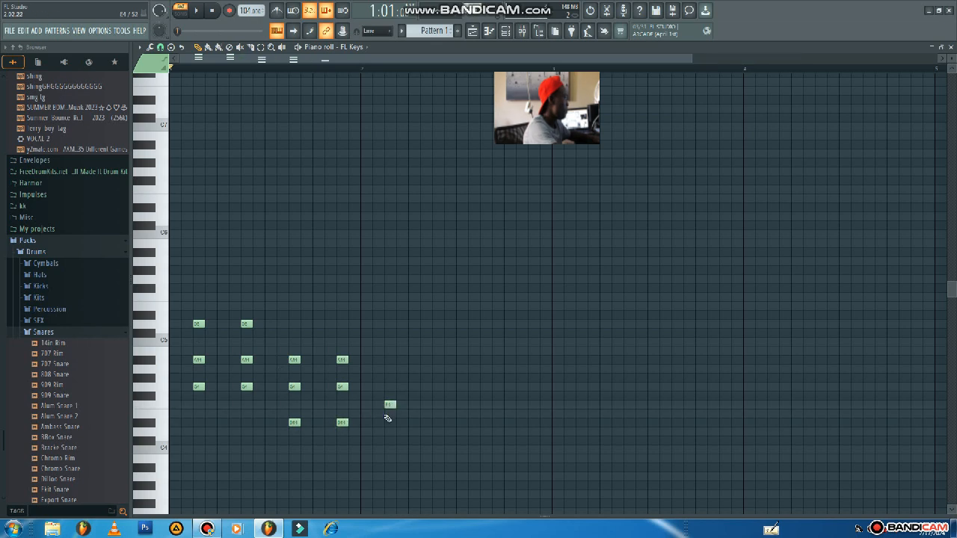
click(390, 432)
click(390, 468)
click(437, 406)
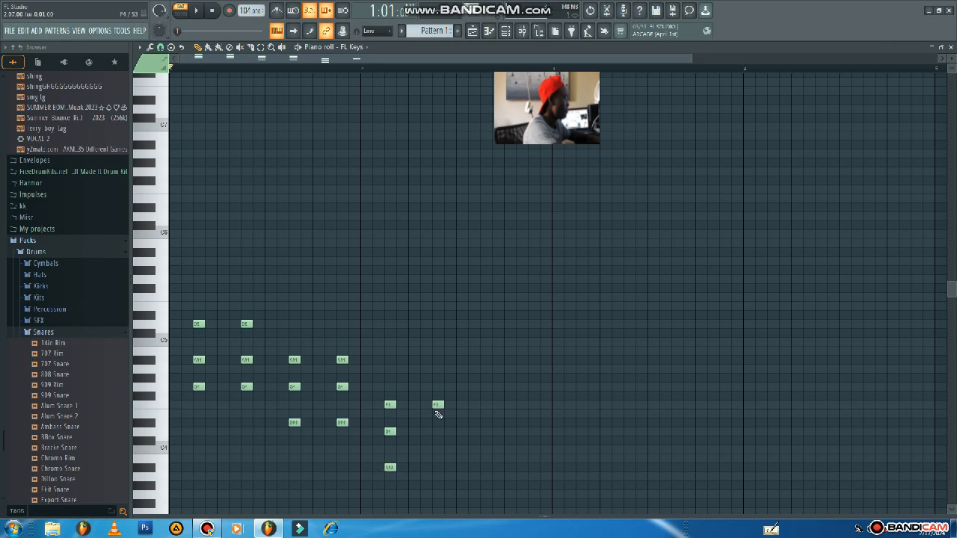
click(435, 432)
click(435, 468)
Add one-step chords of A4, F4 and D4 at steps 11 and 15 of bar 2, and play the pattern back.
click(484, 423)
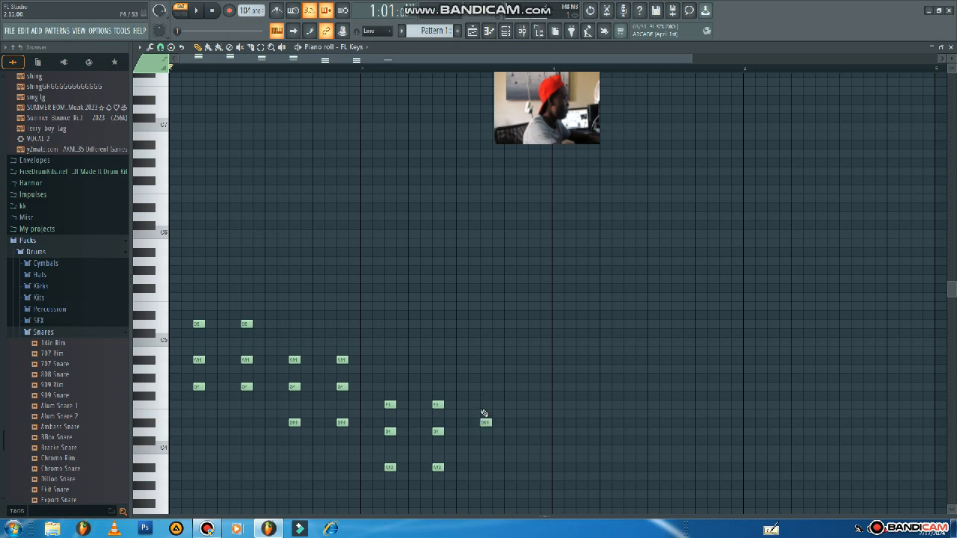
drag(485, 425, 483, 430)
click(483, 405)
click(483, 370)
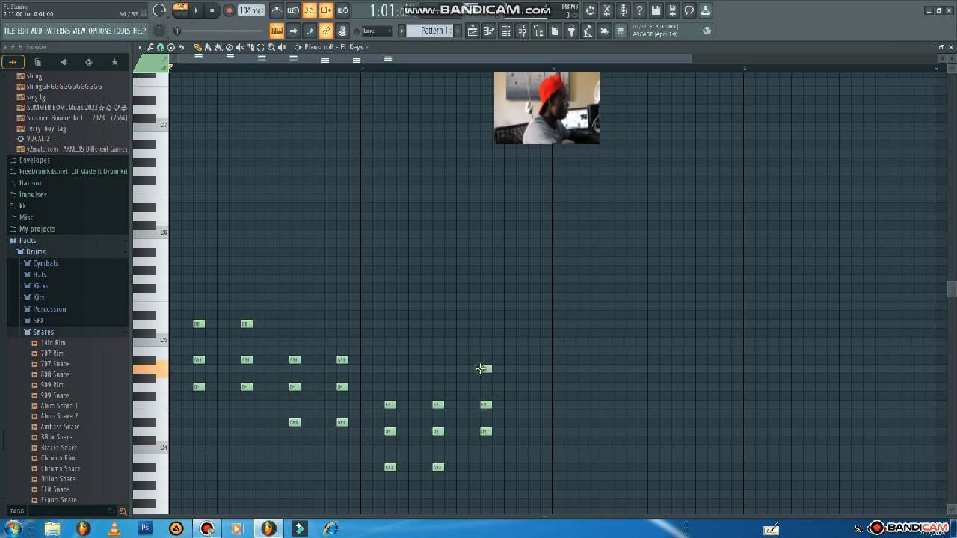
click(525, 369)
click(529, 404)
click(529, 432)
right_click(530, 431)
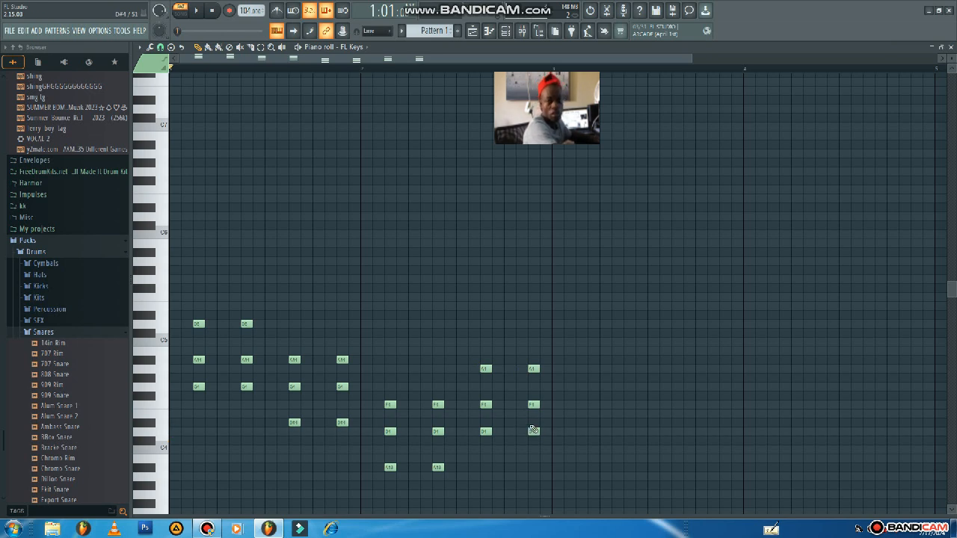
key(space)
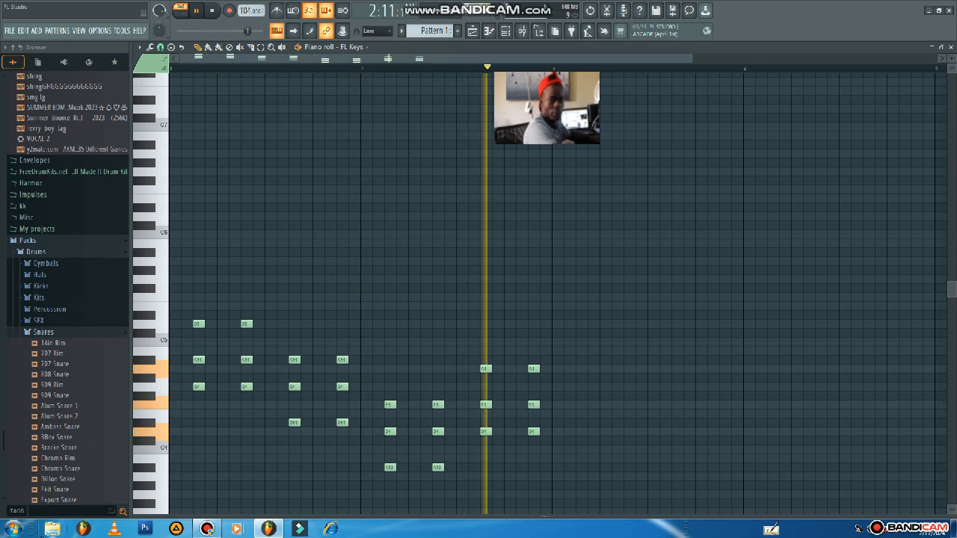
key(space)
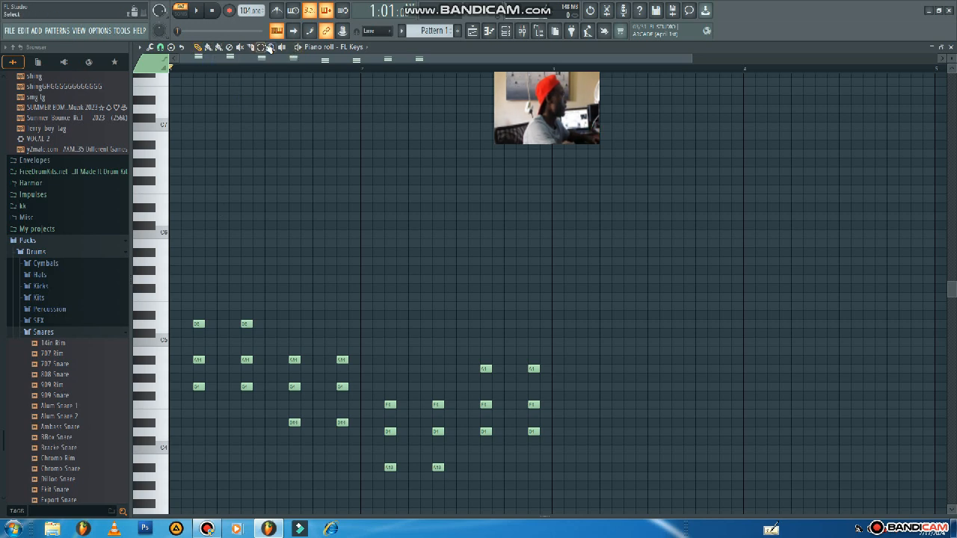
Select all the chord notes, shorten them together to less than half a step, and play the pattern back.
click(260, 47)
drag(601, 249, 179, 501)
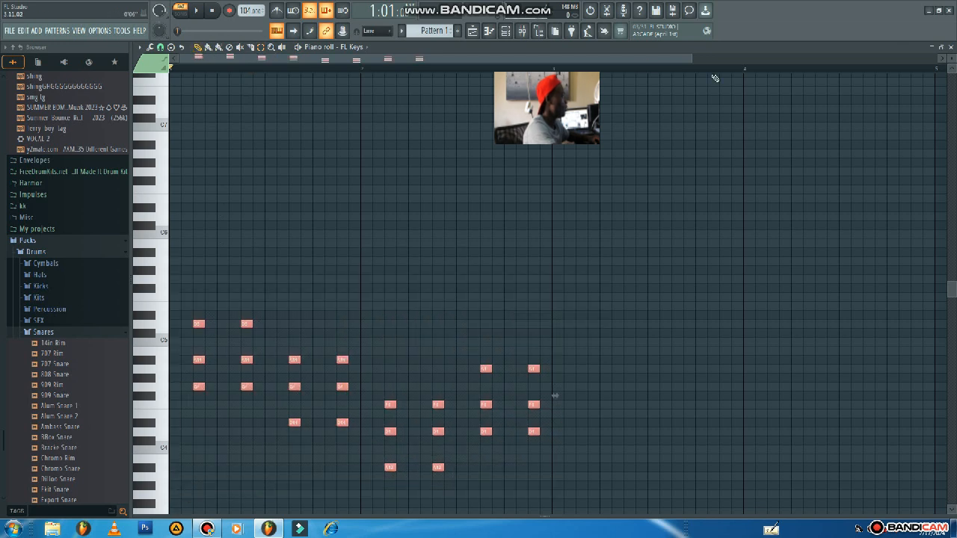
drag(692, 58, 241, 85)
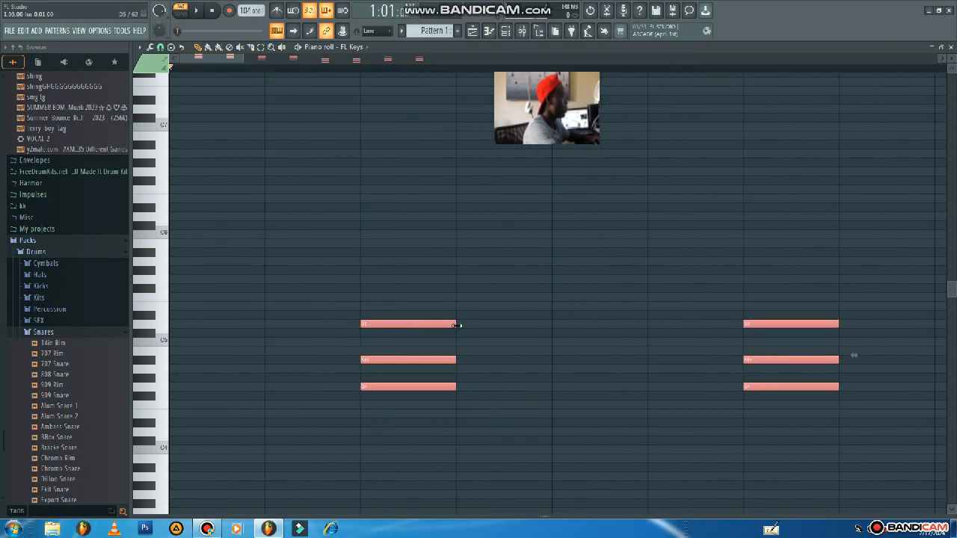
drag(457, 325, 402, 327)
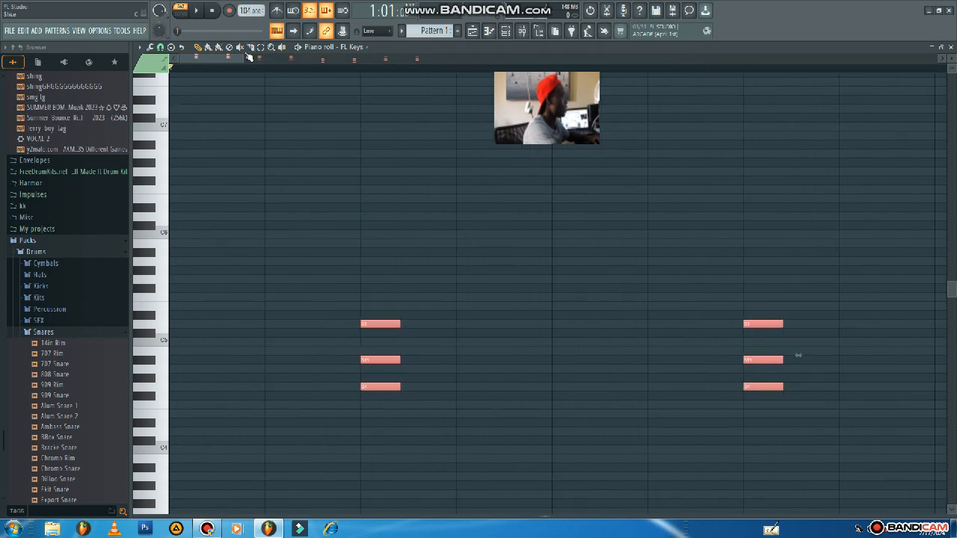
drag(241, 58, 626, 177)
key(space)
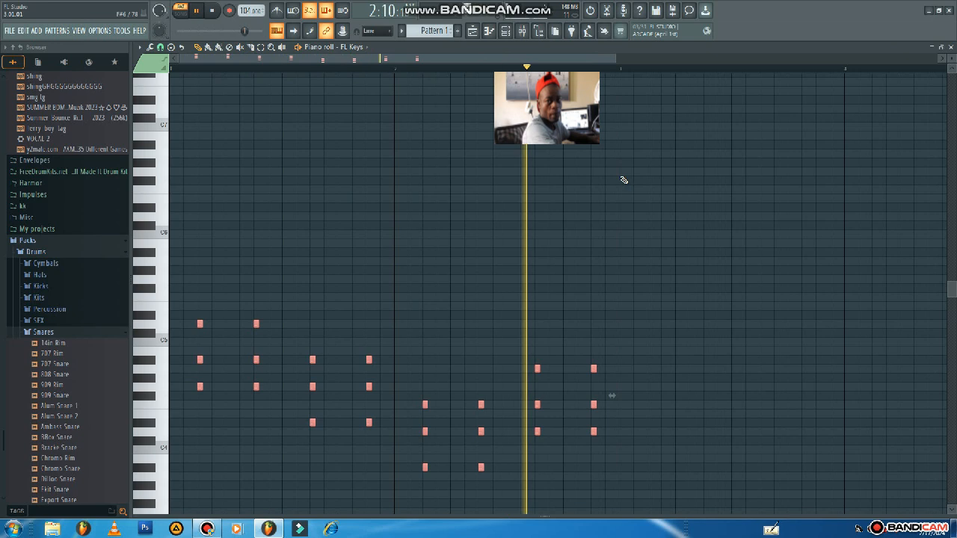
key(space)
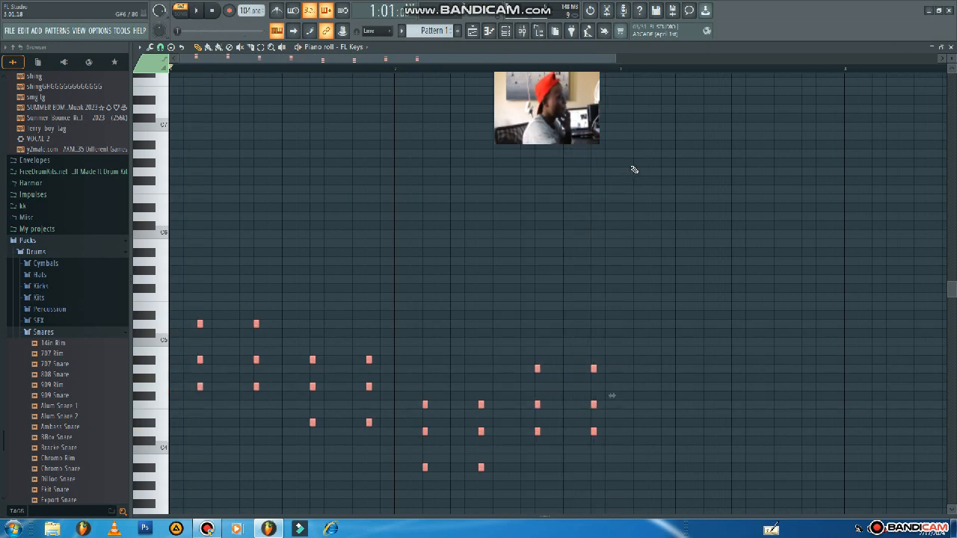
Transpose all the selected chord notes up one octave and play the pattern back.
click(774, 531)
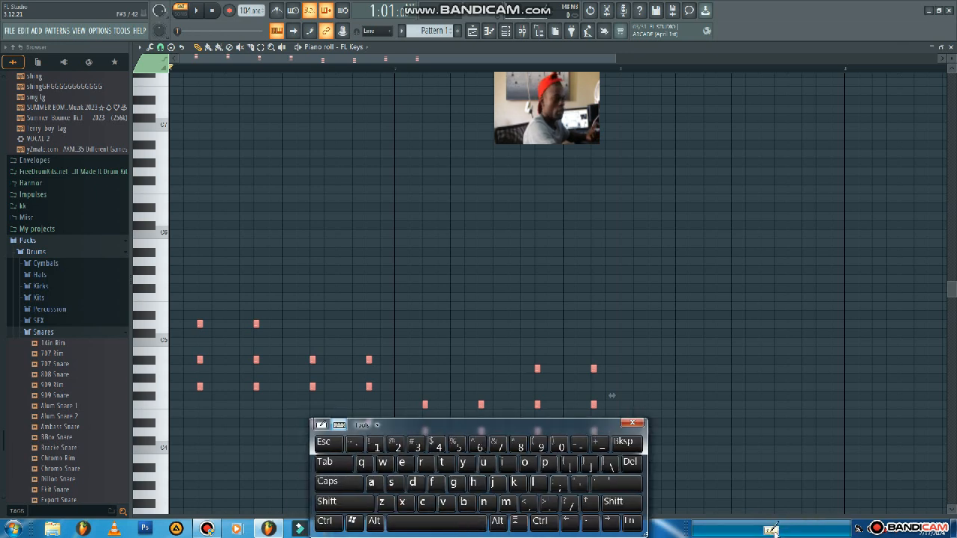
drag(587, 427, 625, 342)
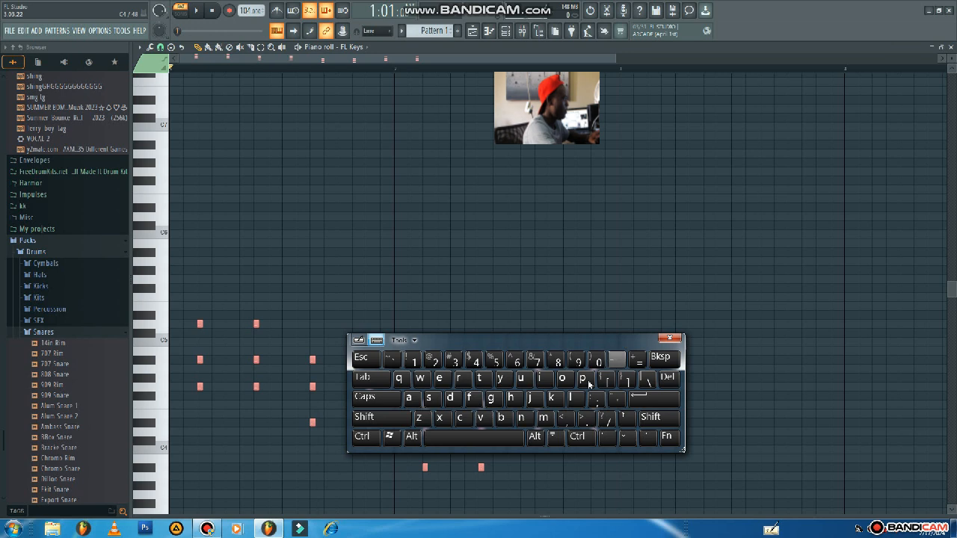
click(367, 444)
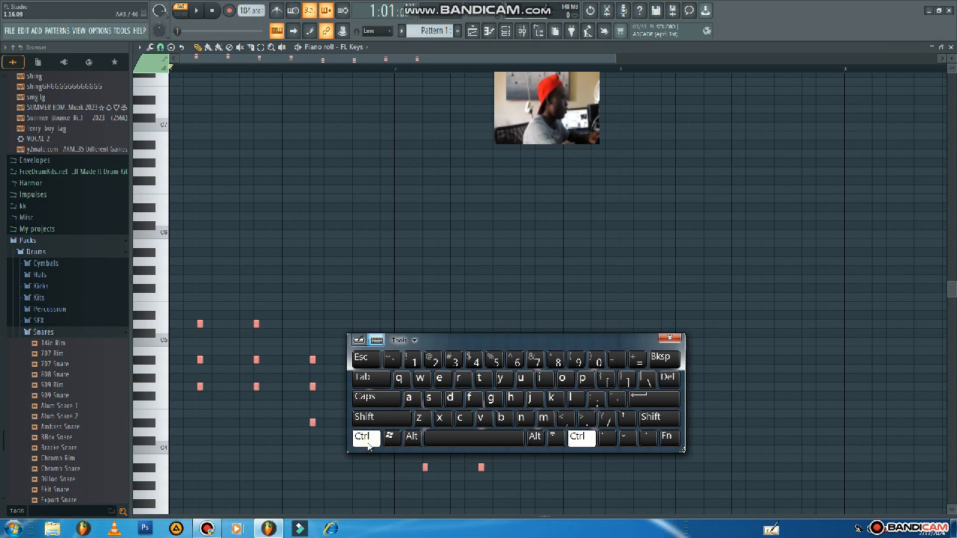
click(626, 419)
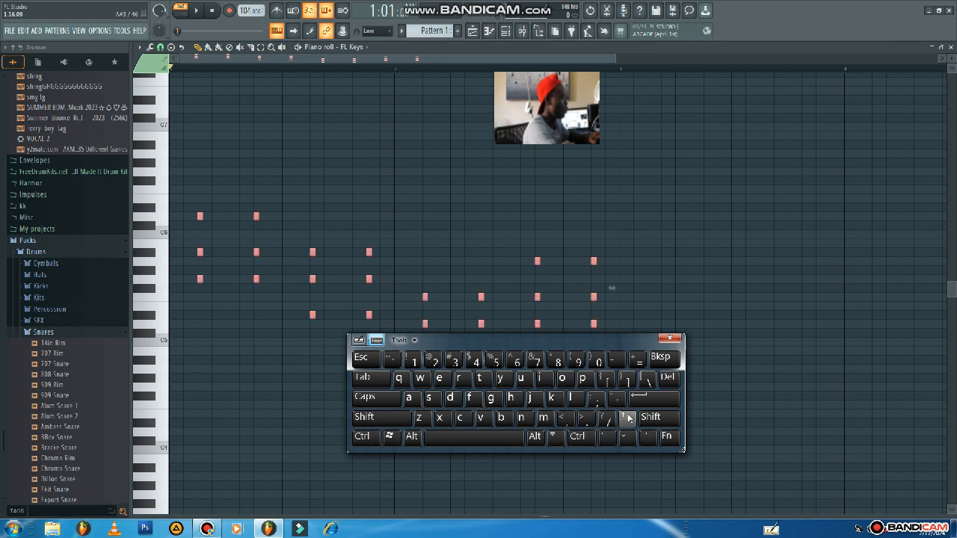
click(680, 341)
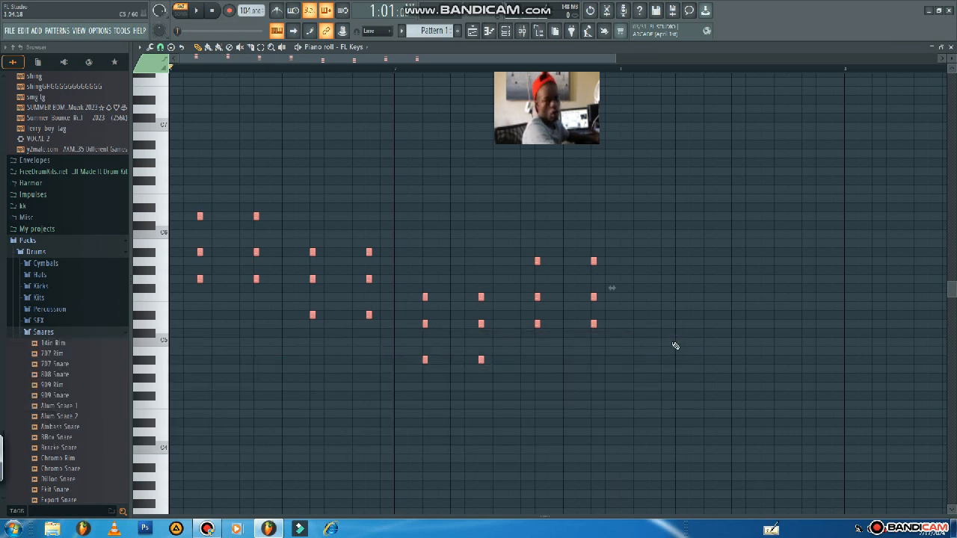
key(space)
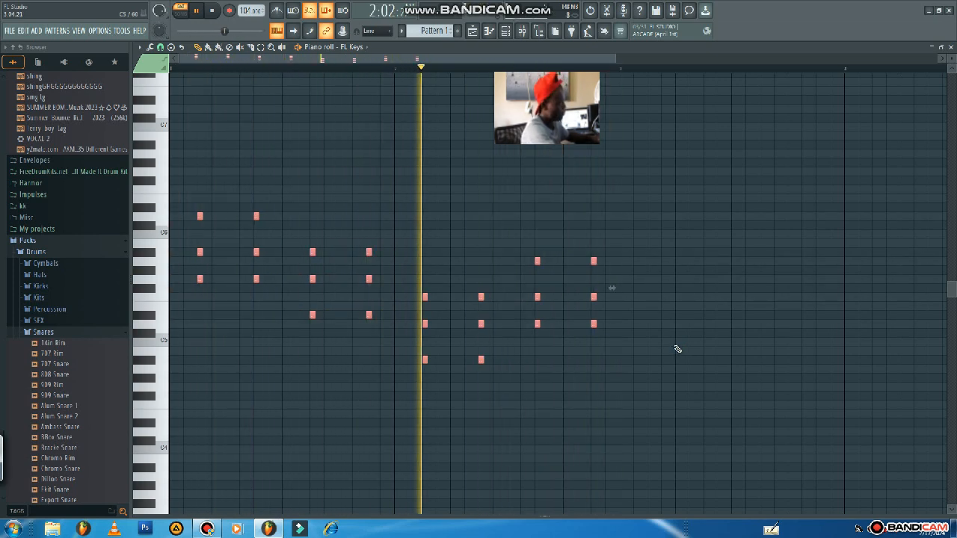
key(space)
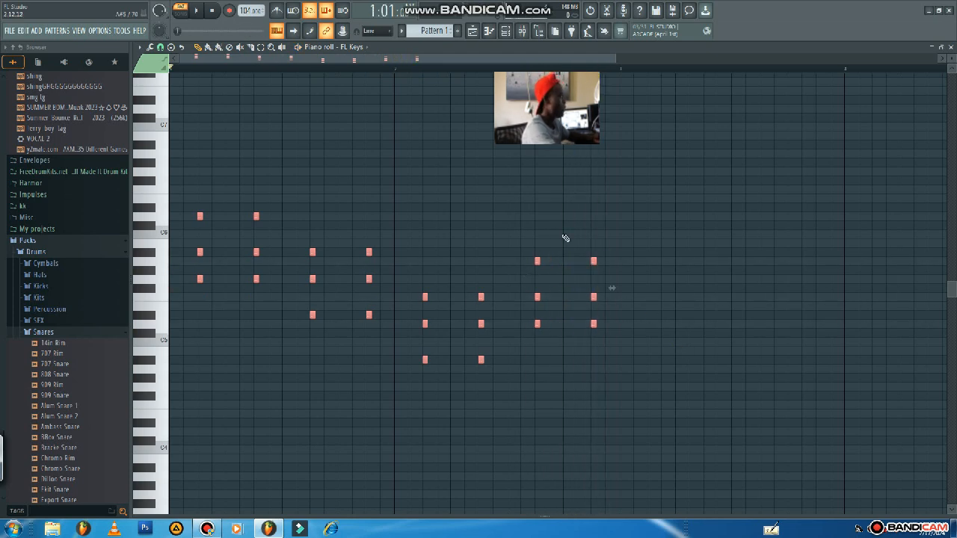
Add a second FL Keys instrument channel to the pattern and open its piano roll.
click(509, 33)
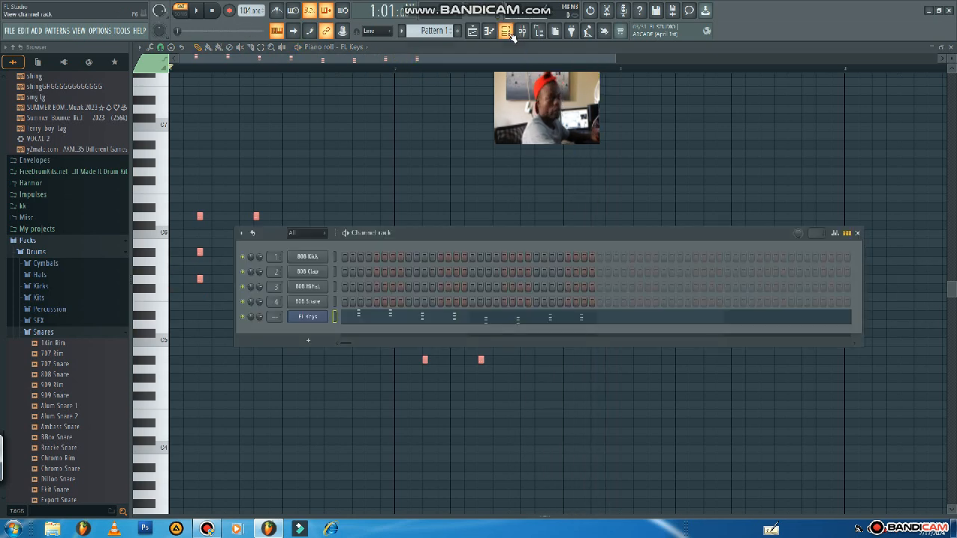
click(315, 344)
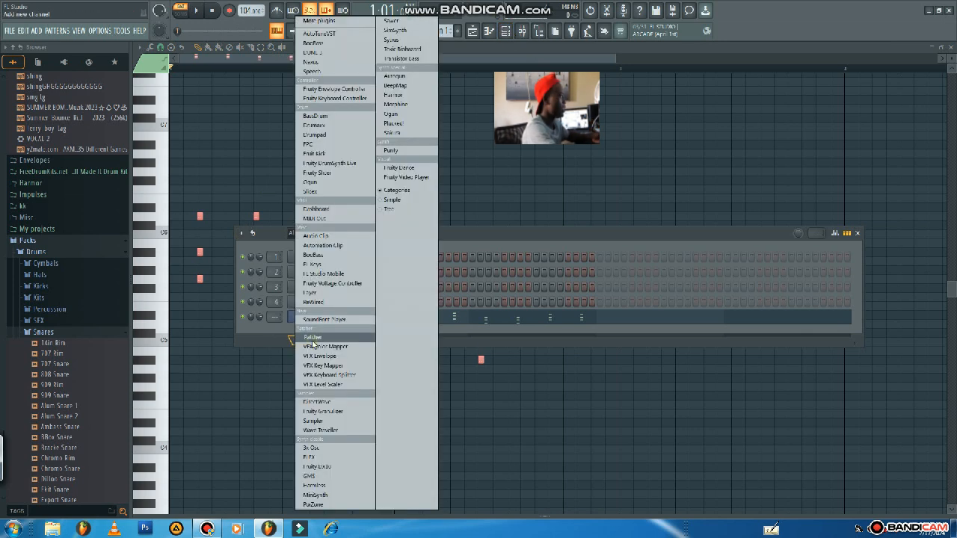
click(326, 265)
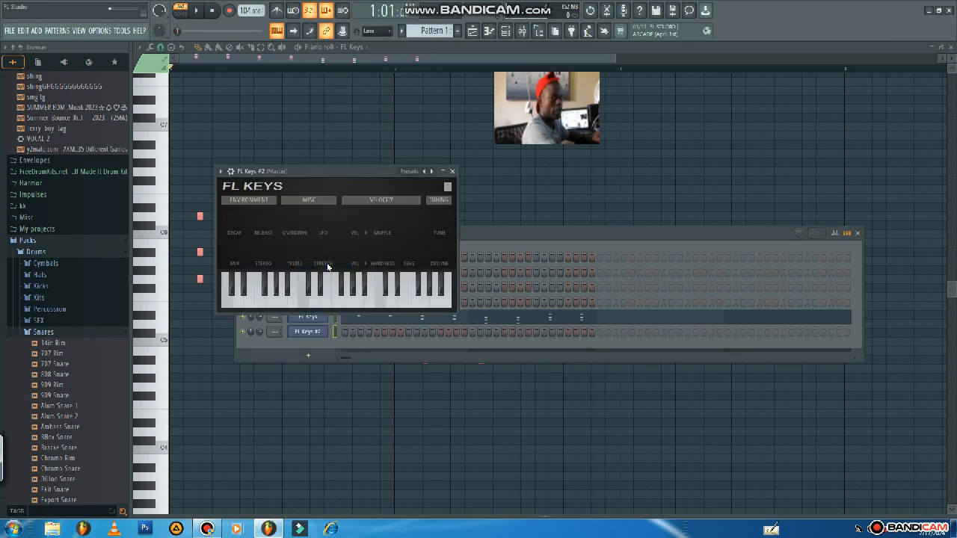
click(220, 171)
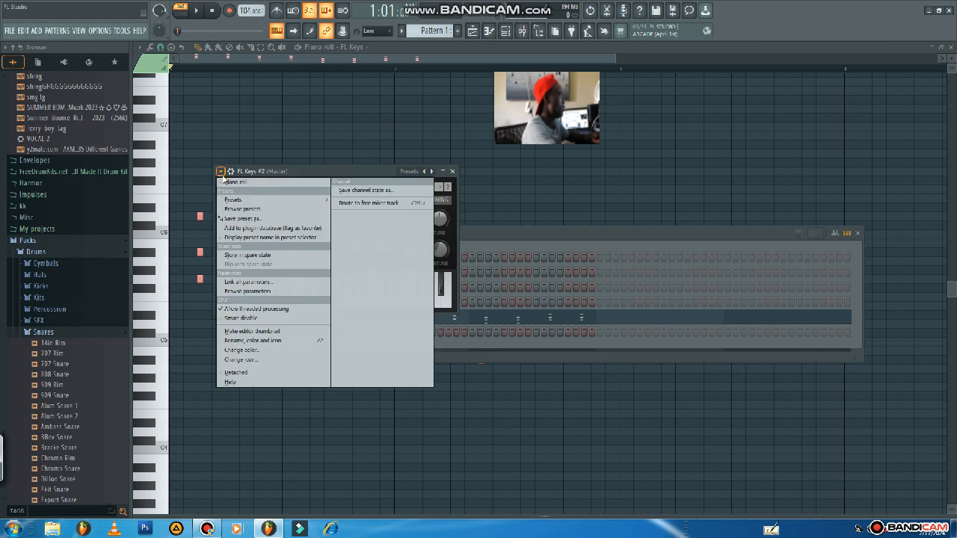
click(228, 183)
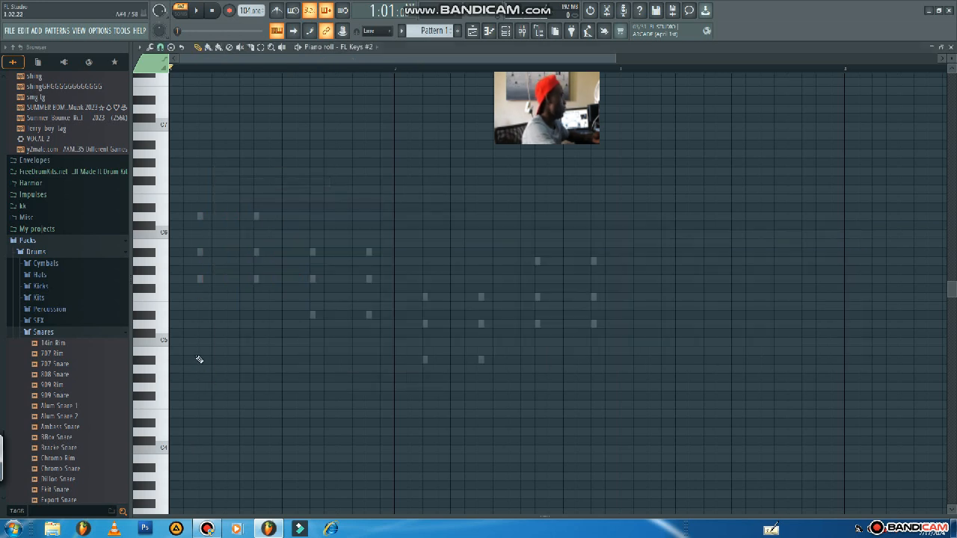
Add short chords of D5, A#4 and G4 at steps 1 and 4 of bar 1 for the second keys.
click(164, 344)
click(164, 334)
drag(163, 331, 209, 328)
click(173, 360)
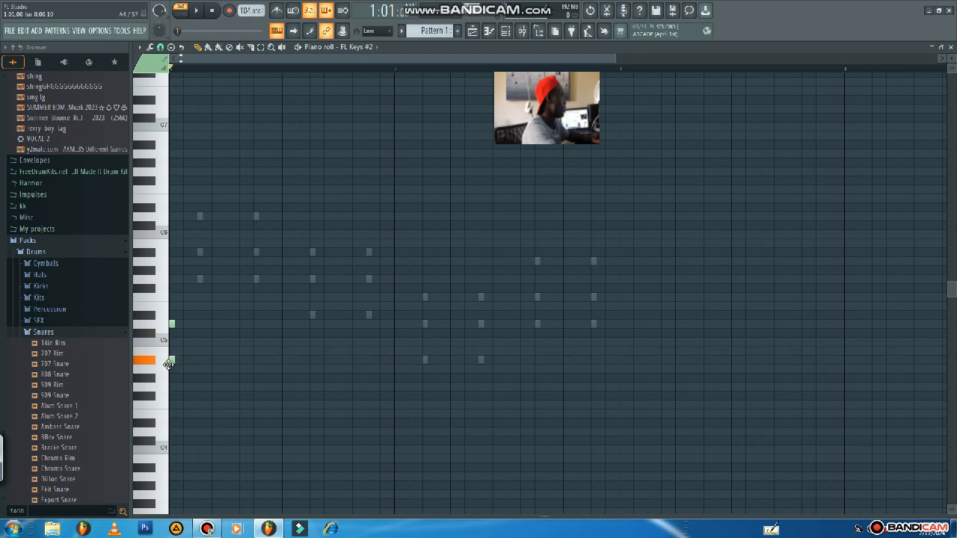
click(172, 395)
click(170, 386)
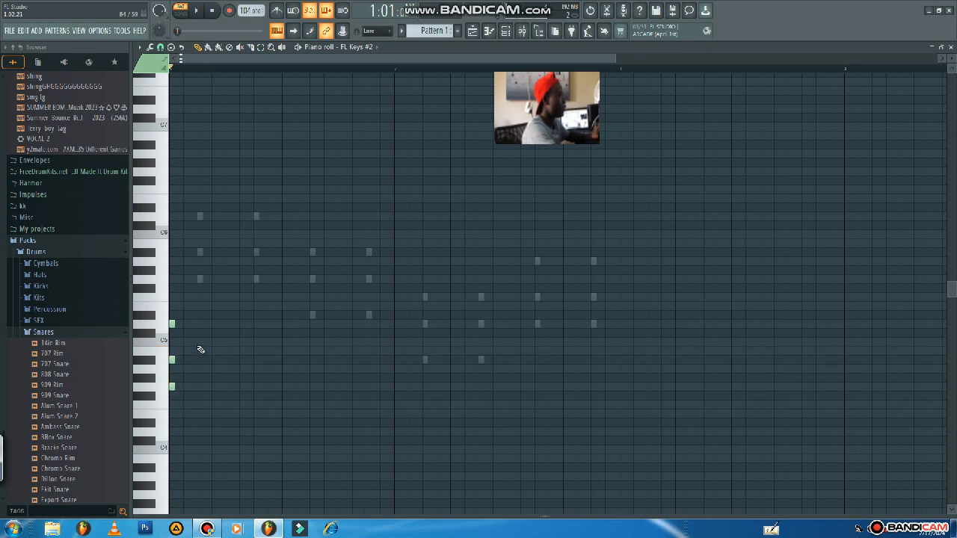
click(213, 325)
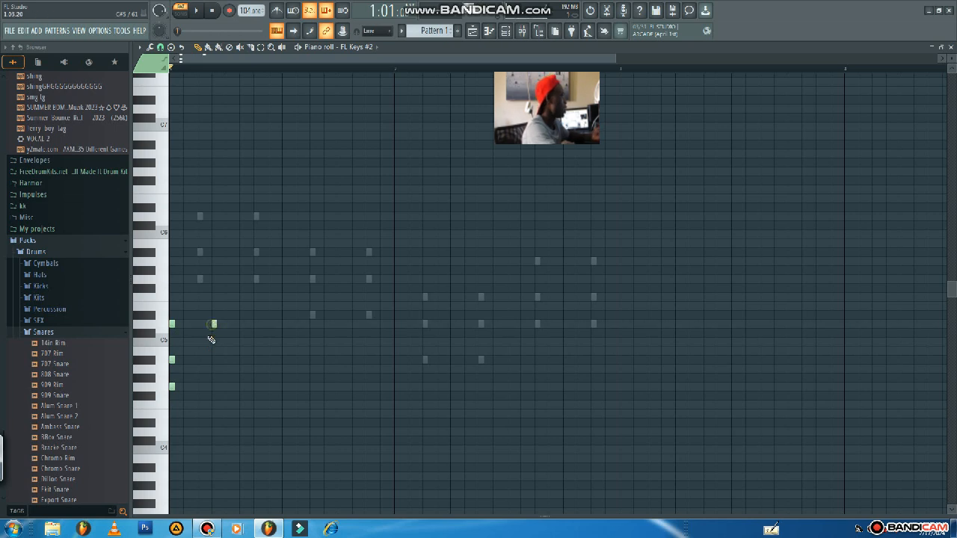
click(213, 360)
click(214, 387)
Add short chords of A#4, G4 and D#4 at steps 9 and 12 of bar 1.
click(285, 387)
click(285, 424)
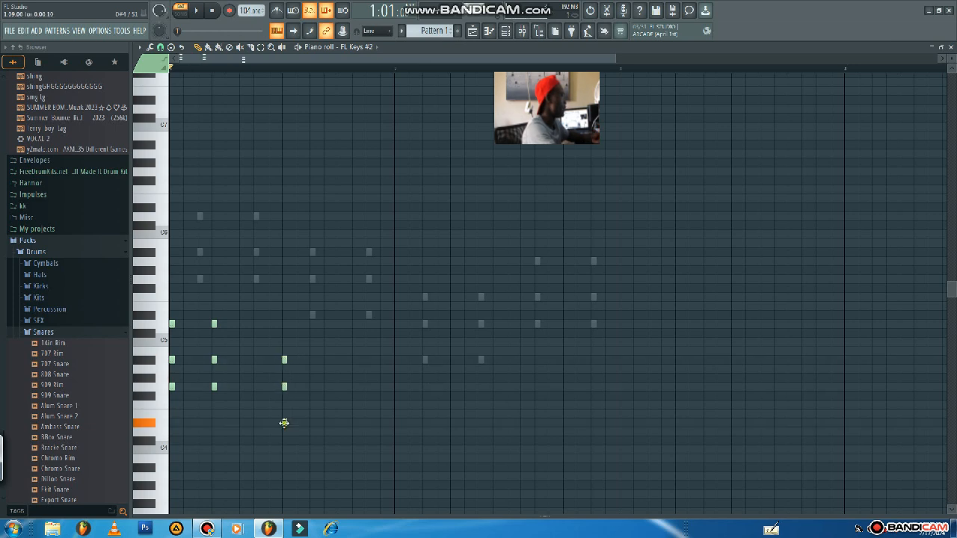
click(327, 387)
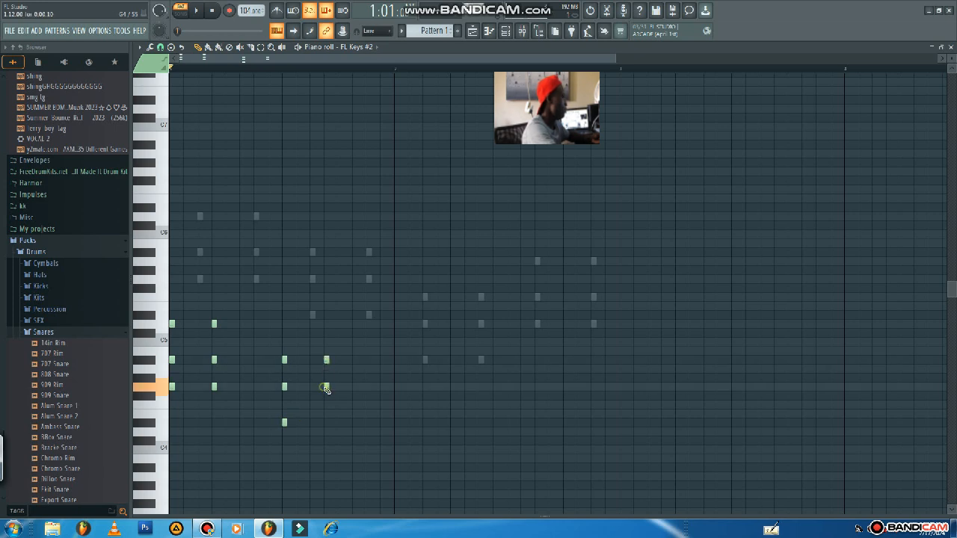
Add short chords of F4, D4 and A#3 at steps 1 and 4 of bar 2.
click(396, 396)
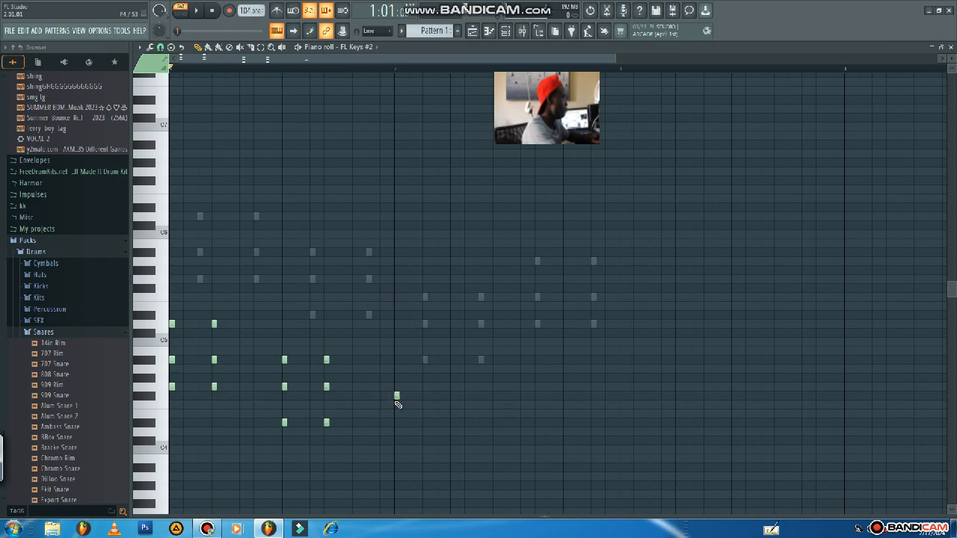
drag(396, 400, 396, 408)
click(395, 430)
click(396, 466)
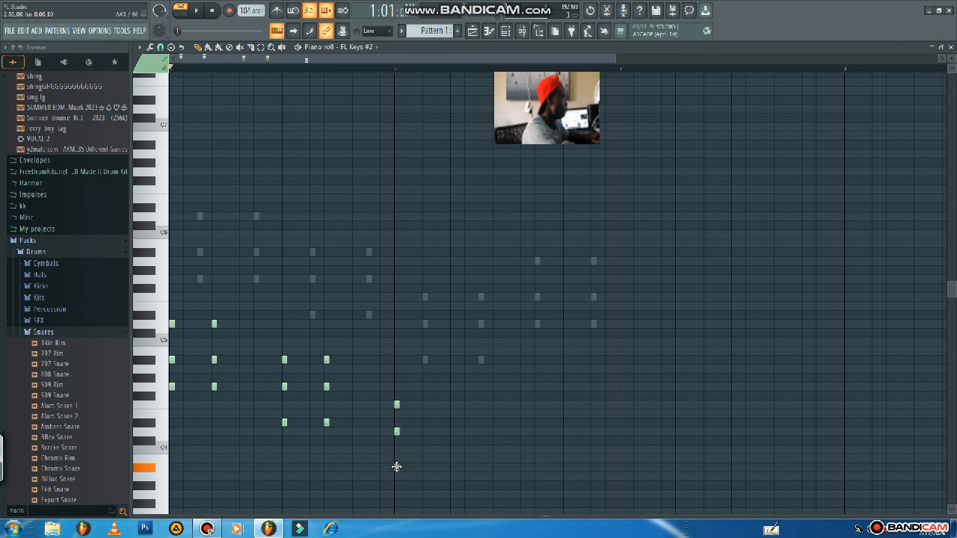
click(440, 408)
click(439, 432)
click(440, 468)
Add short chords of A4, F4 and D4 at steps 9 and 12 of bar 2, and play the pattern back.
click(510, 423)
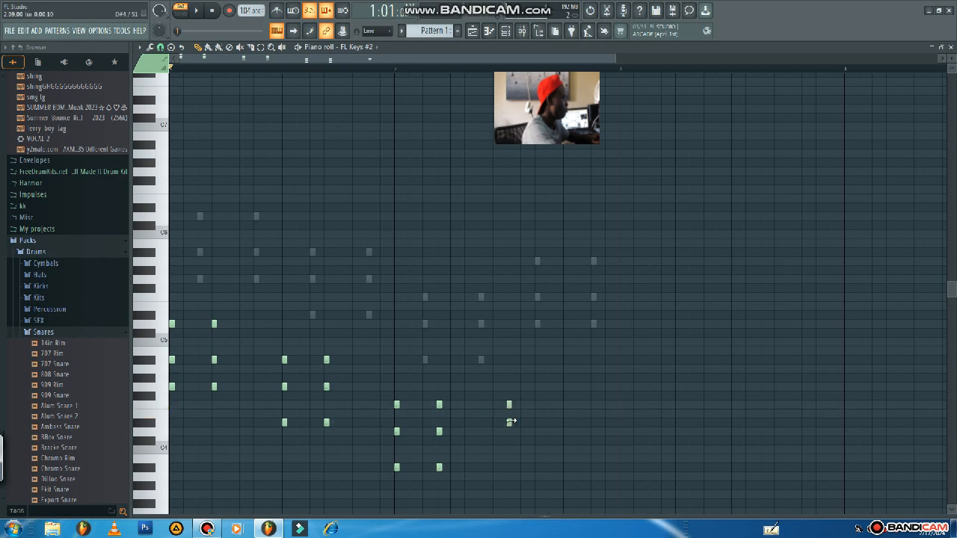
click(509, 430)
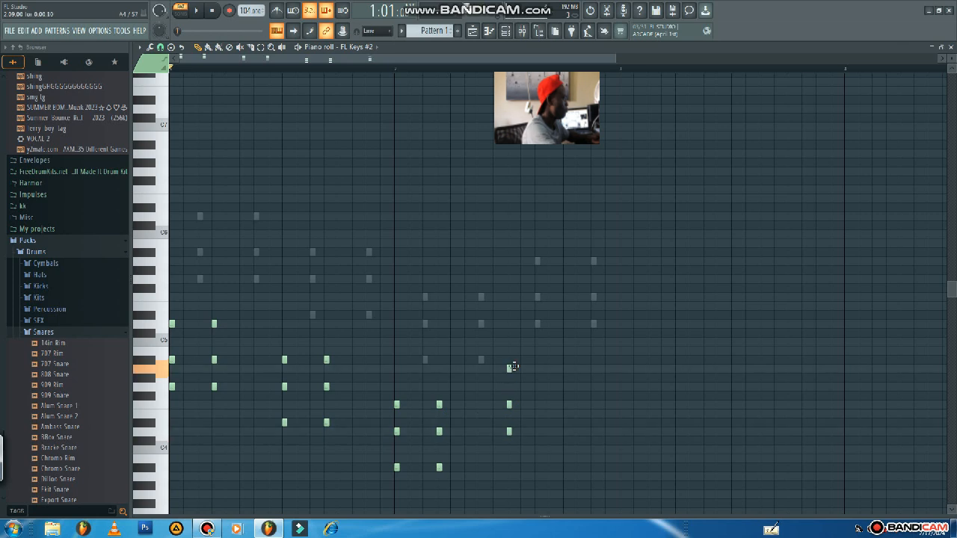
click(551, 368)
click(551, 404)
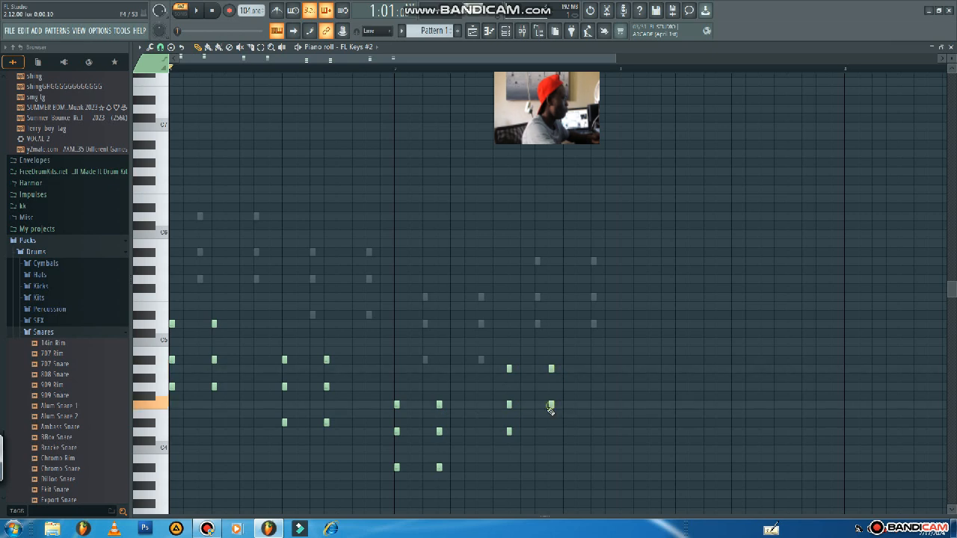
click(552, 431)
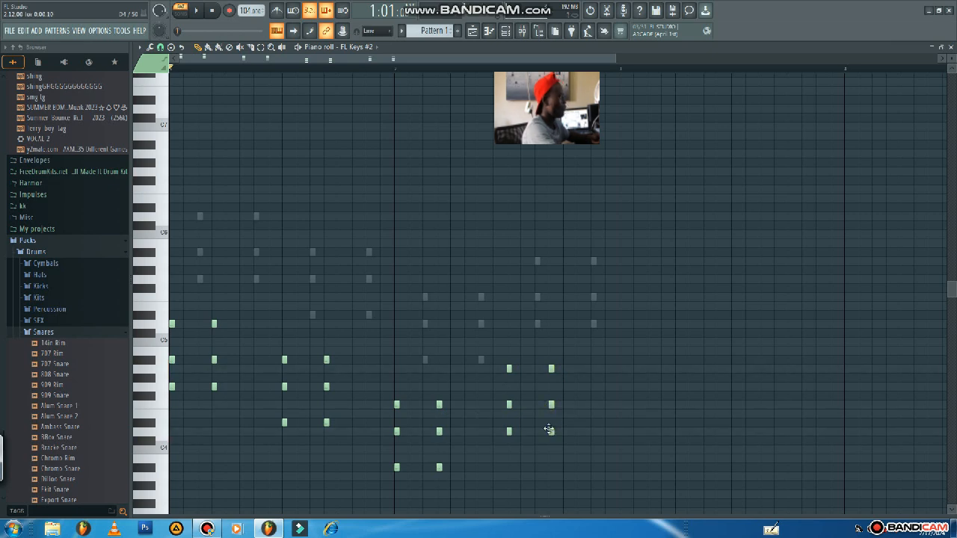
key(space)
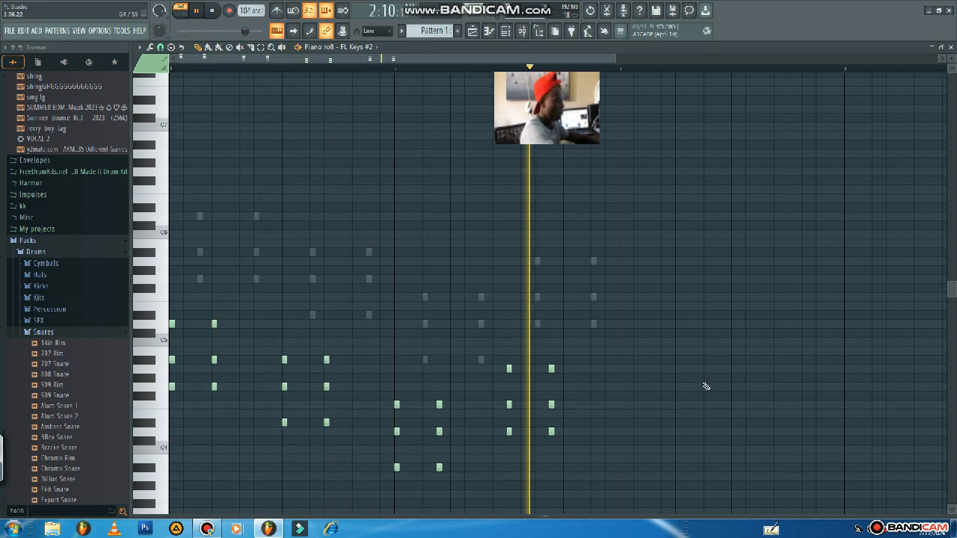
key(space)
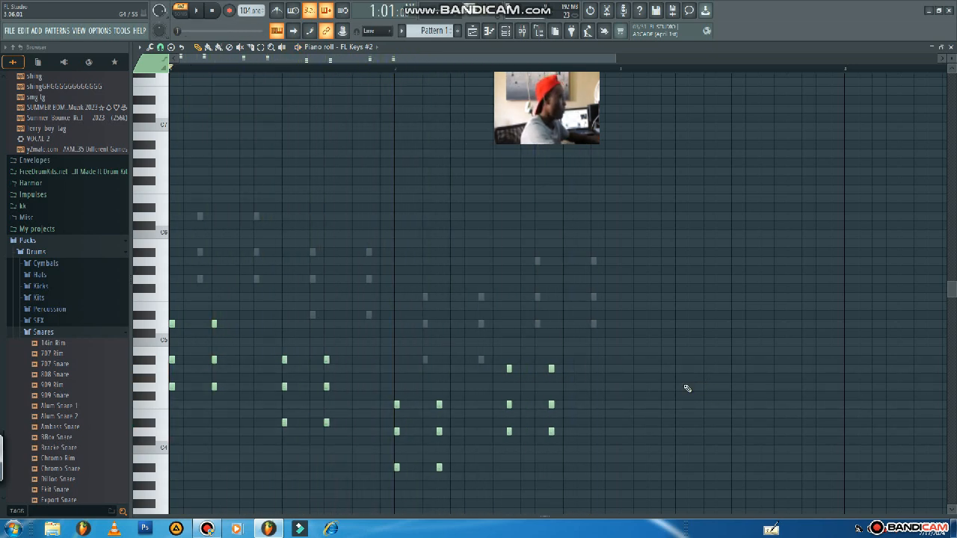
Add one more A4, F4 and D4 chord at step 15 of bar 2 and play the pattern back.
click(594, 369)
click(593, 405)
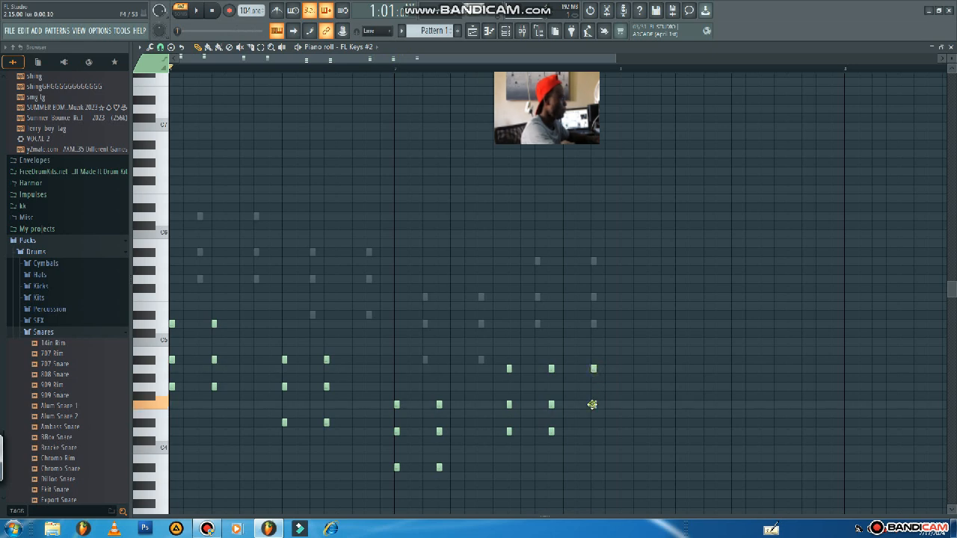
click(593, 431)
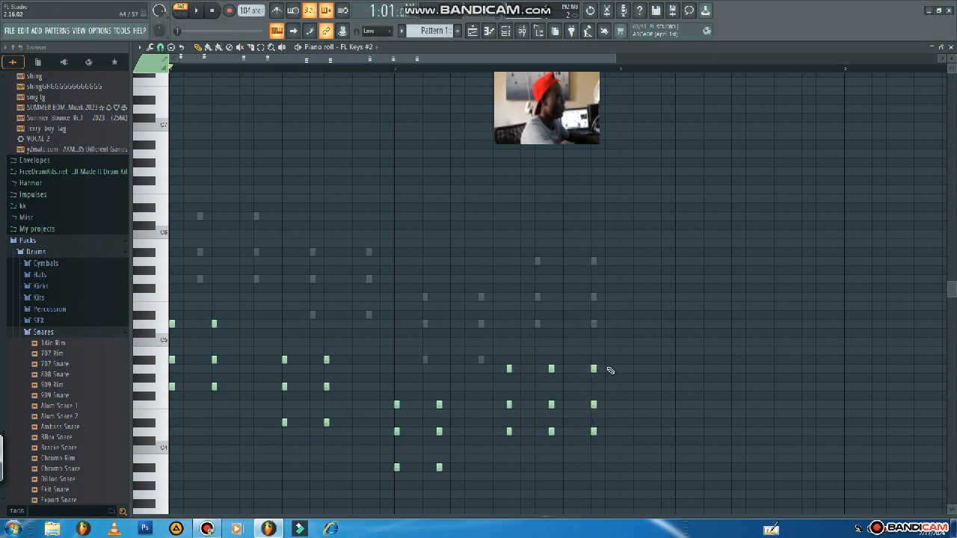
key(space)
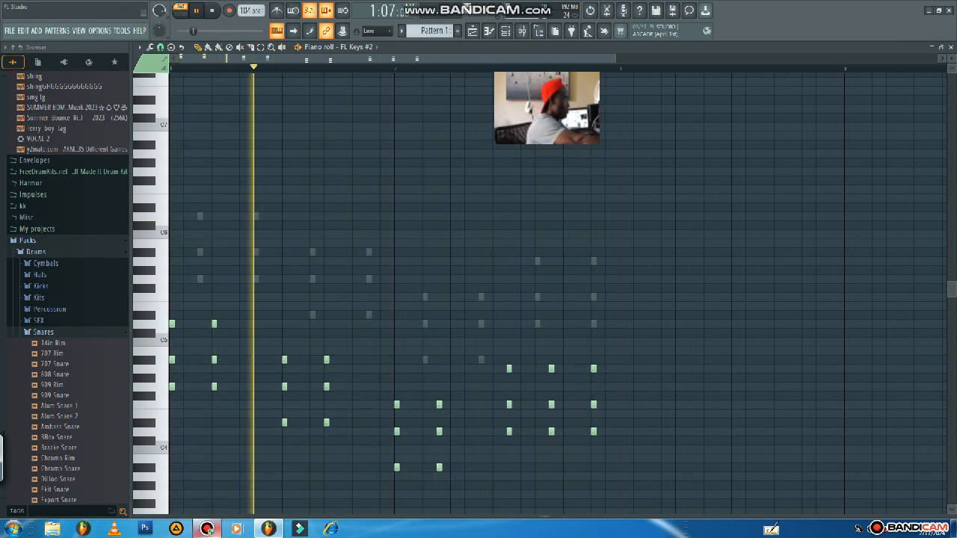
mouse_move(210, 532)
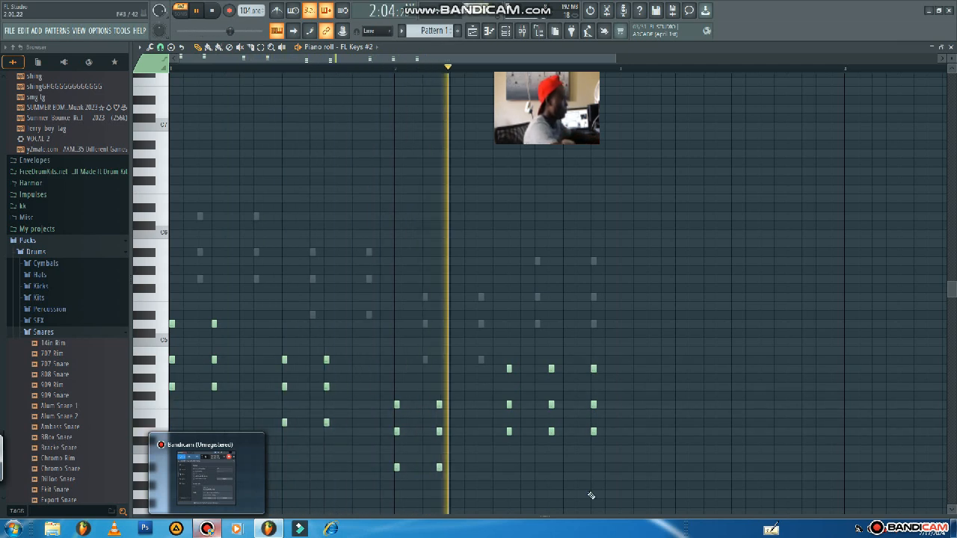
key(space)
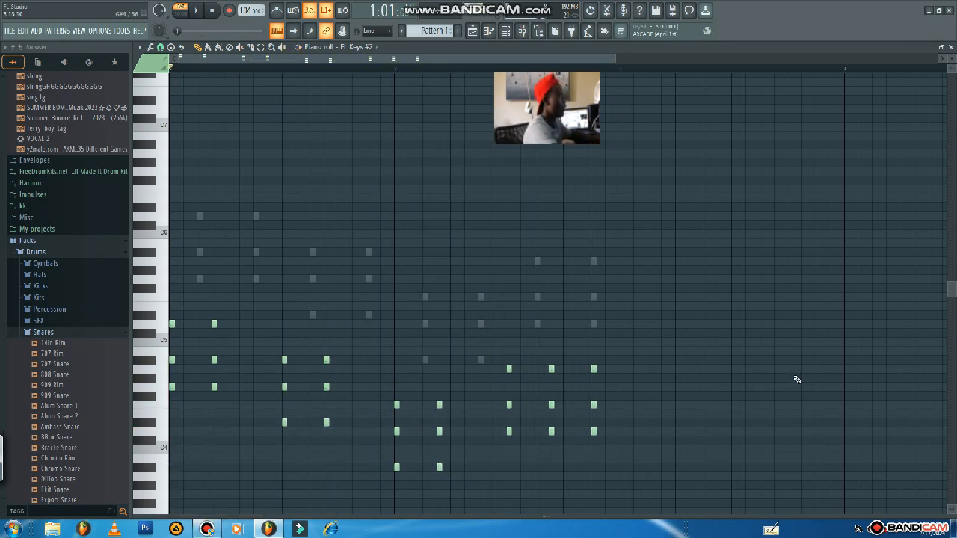
Replace the 808 Snare channel's sample with the 909 CH 1 hat from the Drums pack's Hats folder.
click(506, 30)
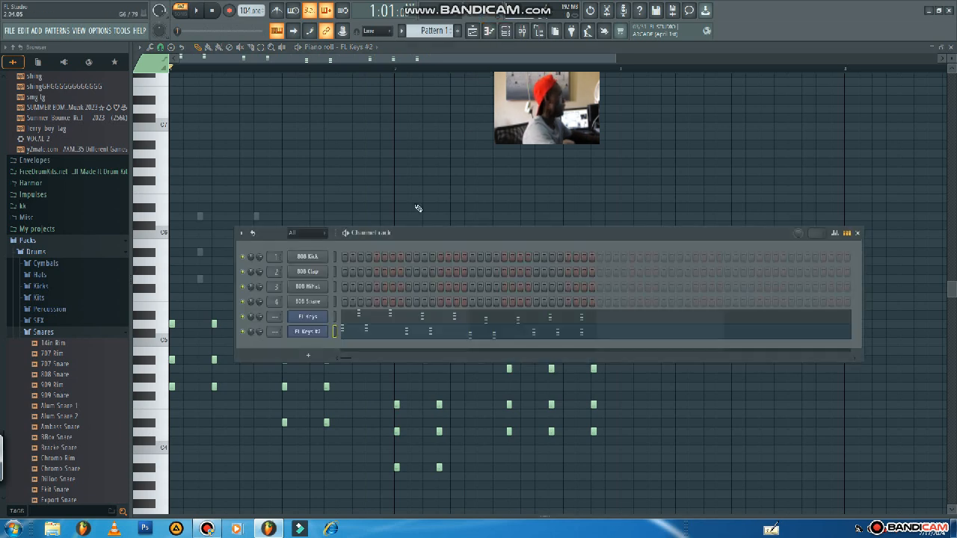
click(50, 277)
scroll(57, 278, up, 4)
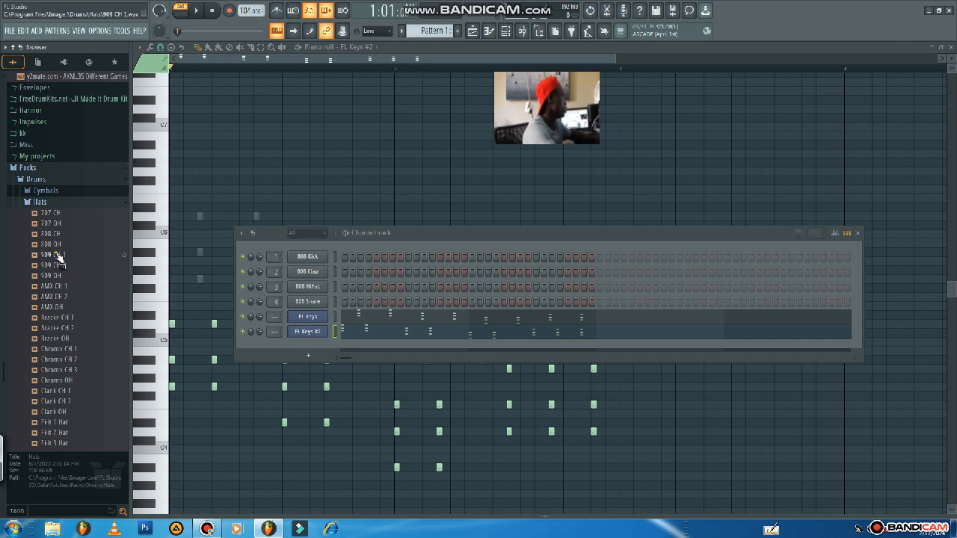
click(58, 254)
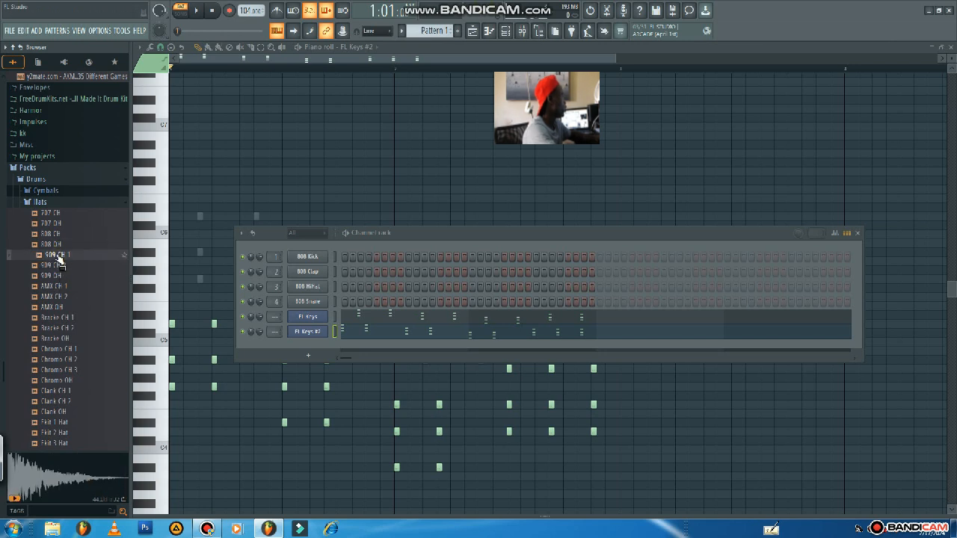
drag(56, 257, 308, 301)
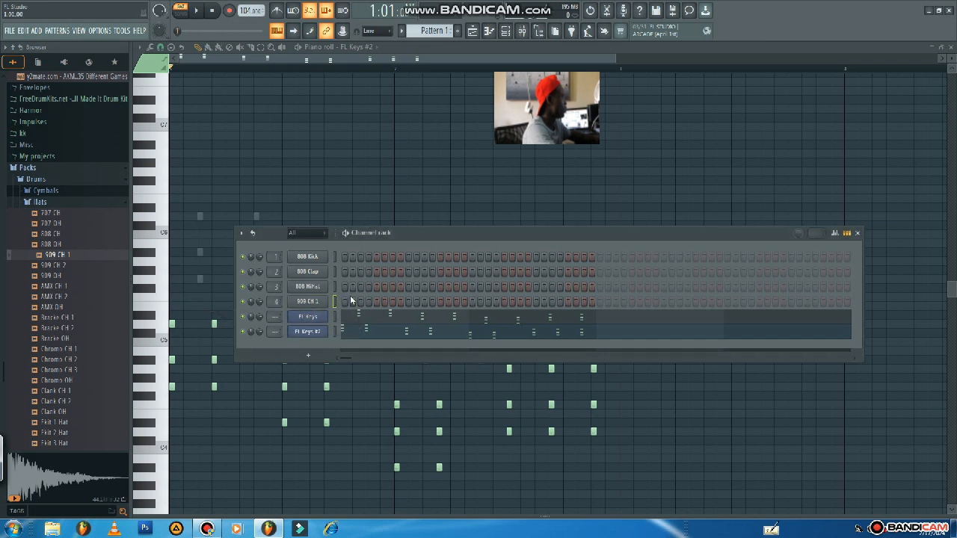
Program the 909 CH 1 hat on steps 1, 4, 7, 9, 12 and 15 of both bars, and play the pattern back.
click(368, 301)
click(432, 302)
click(456, 303)
click(472, 303)
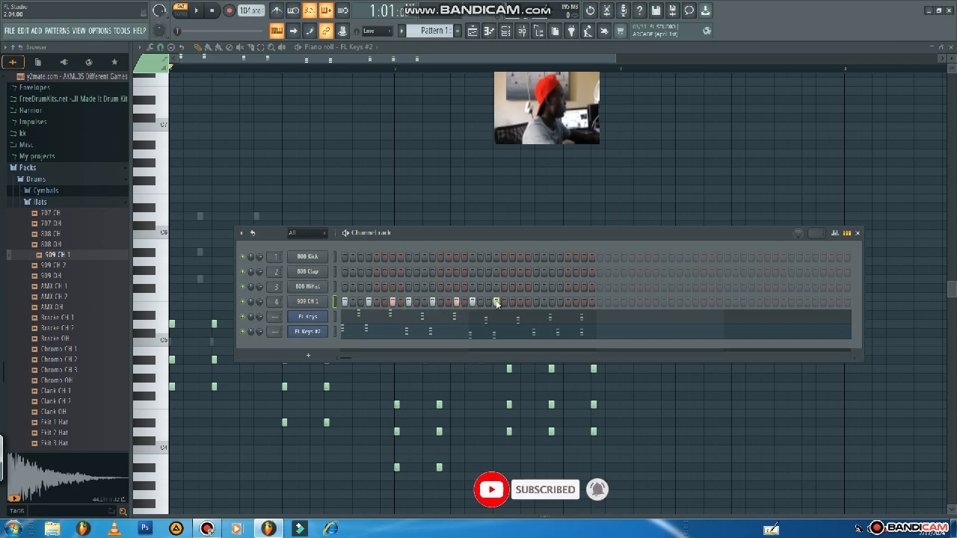
click(561, 302)
click(585, 302)
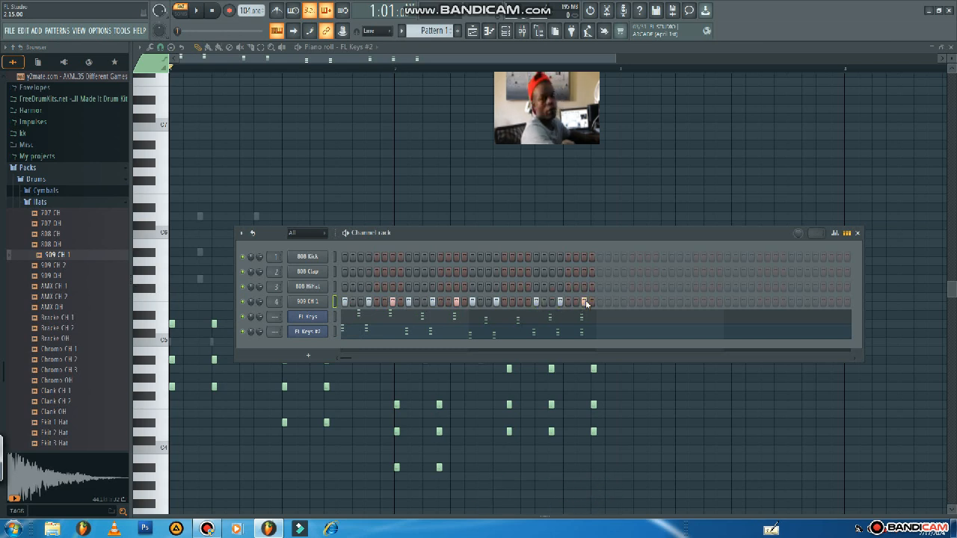
key(space)
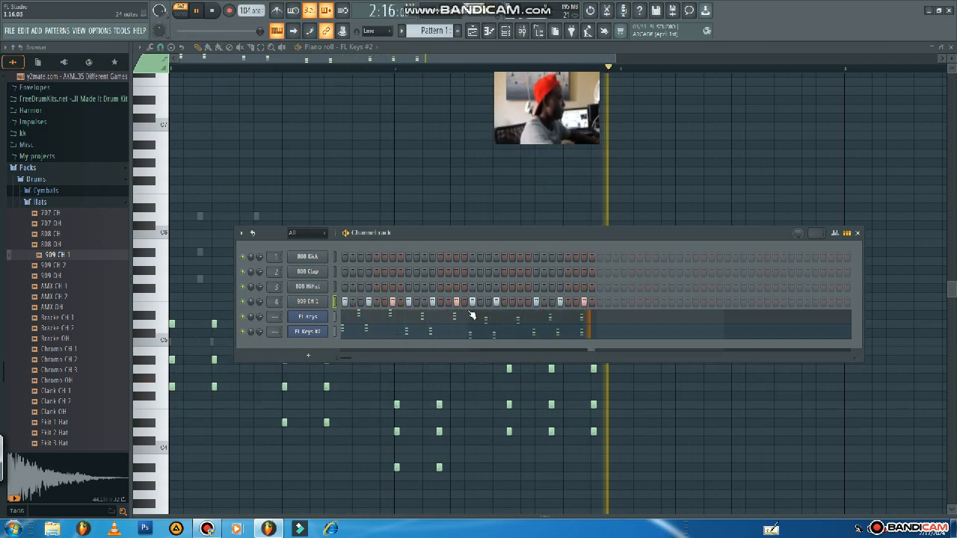
key(space)
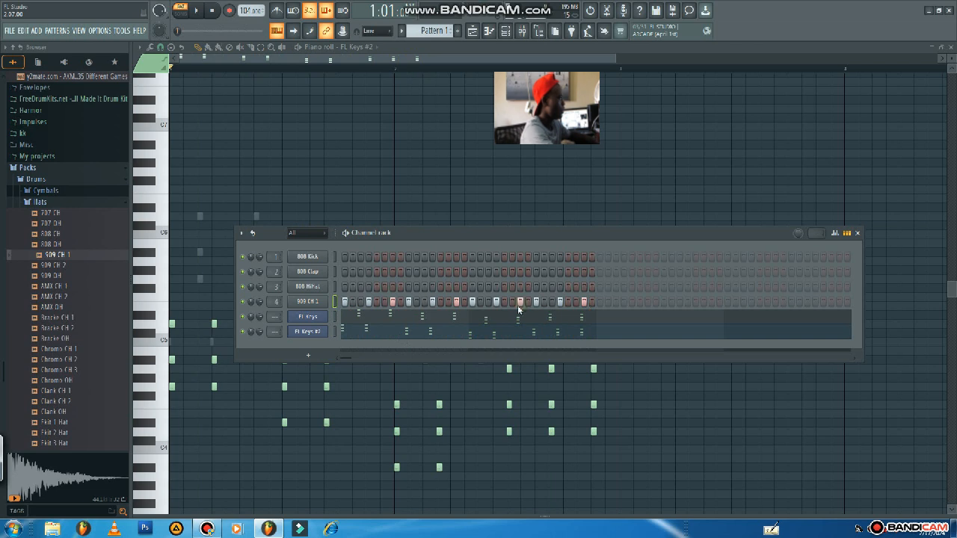
key(space)
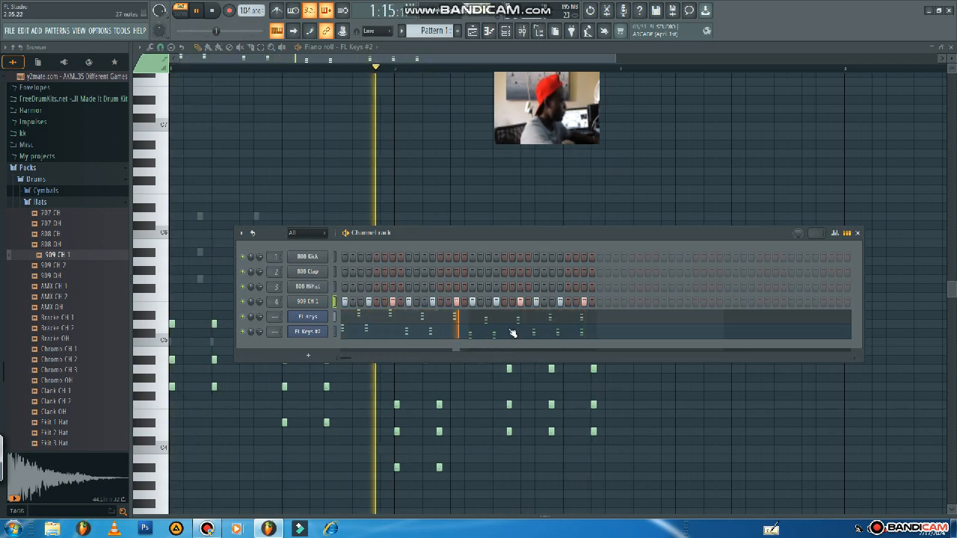
key(space)
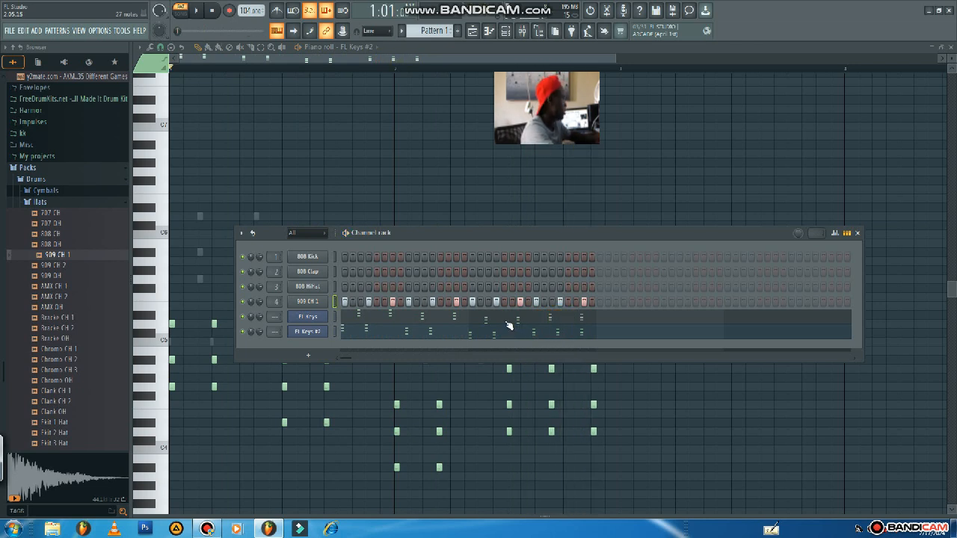
Audition other hats, replace the 808 HiHat sample with 808 CH, program it on steps 1, 4, 9 and 12 of both bars, and play the pattern.
click(55, 233)
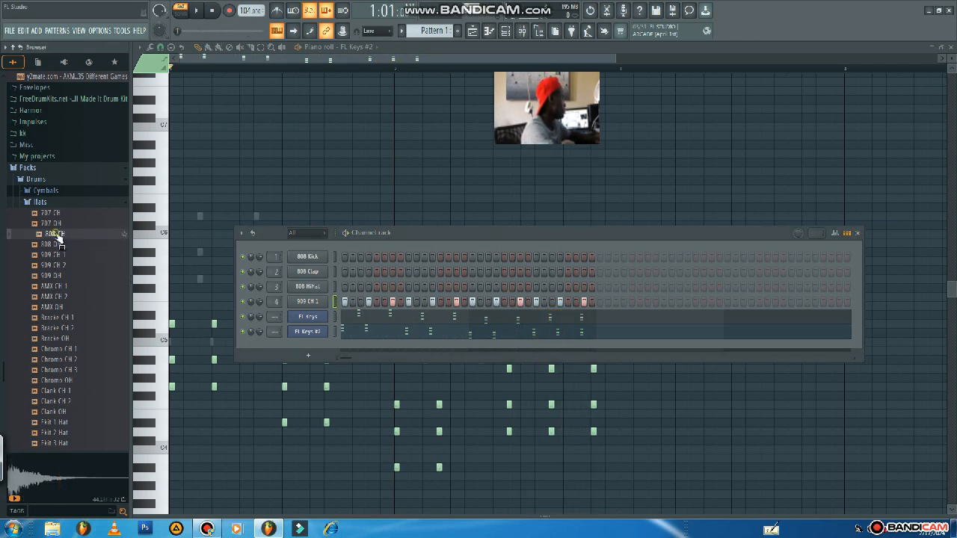
click(60, 245)
click(63, 225)
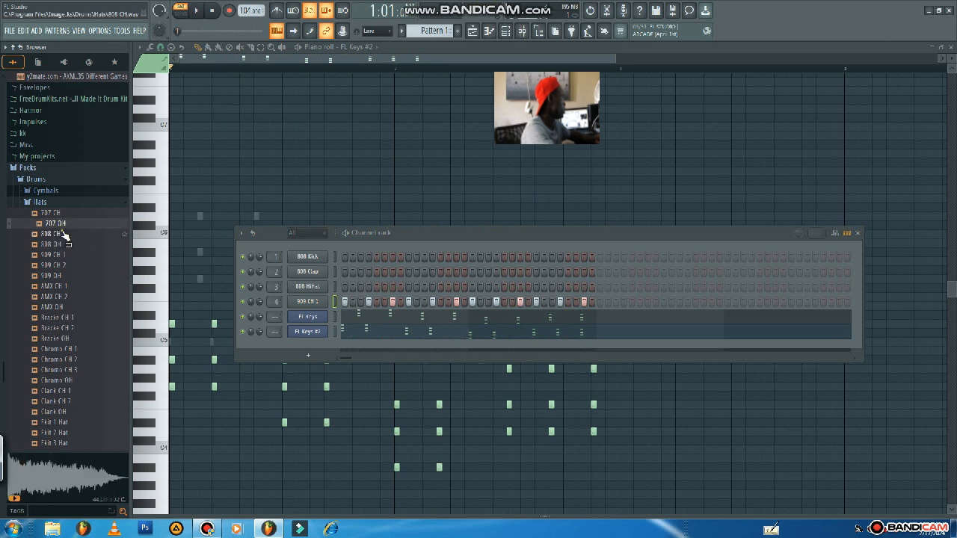
click(63, 234)
drag(64, 236, 336, 290)
click(345, 286)
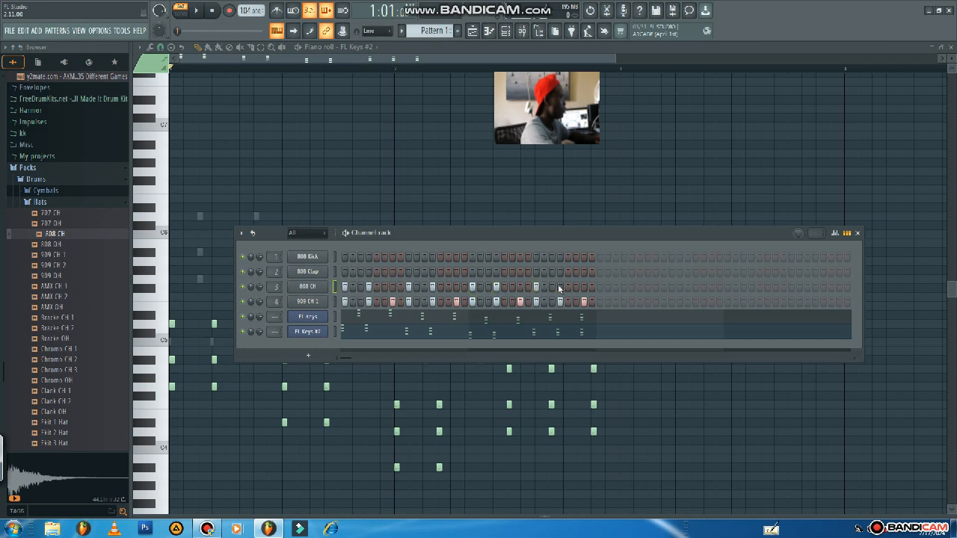
key(space)
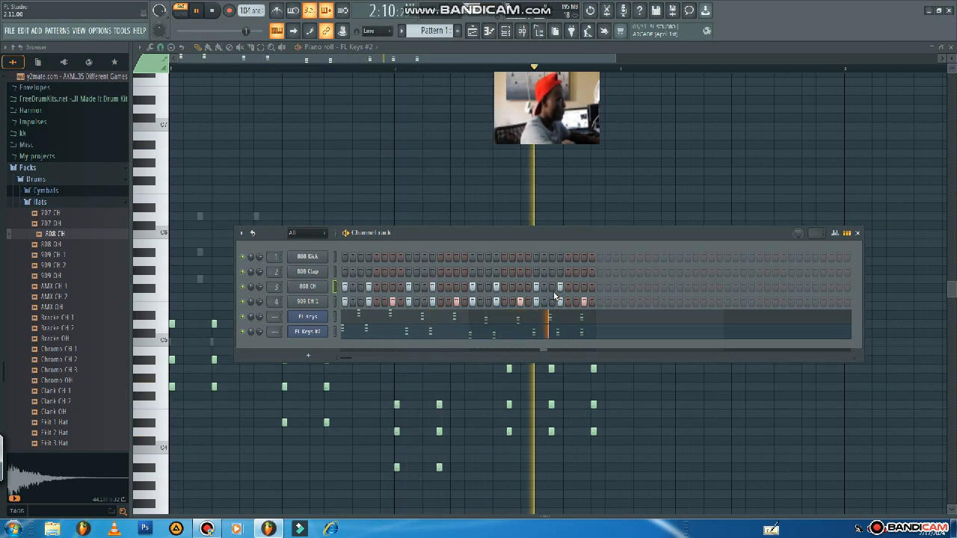
Replace the 808 Clap channel's sample with the 707 Snare from the Drums pack's Snares folder.
key(space)
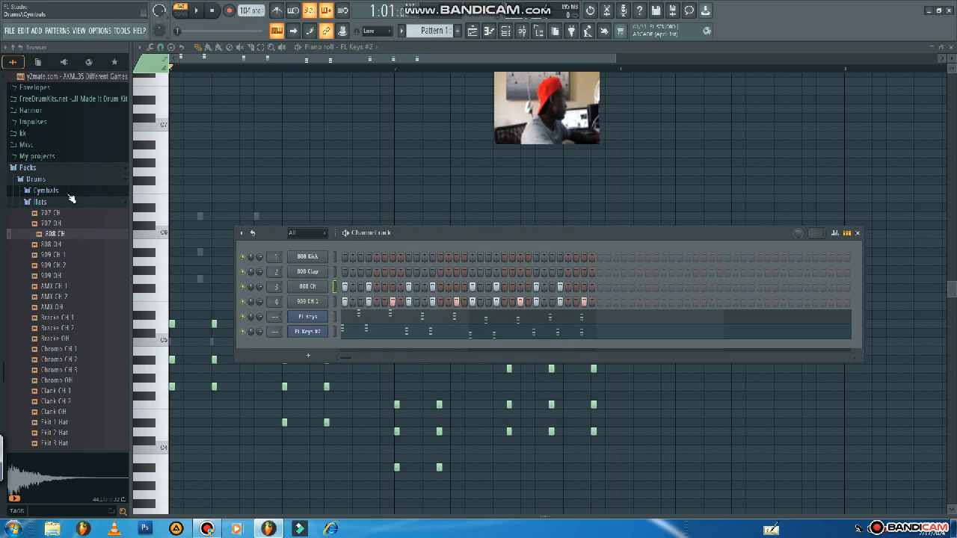
click(41, 203)
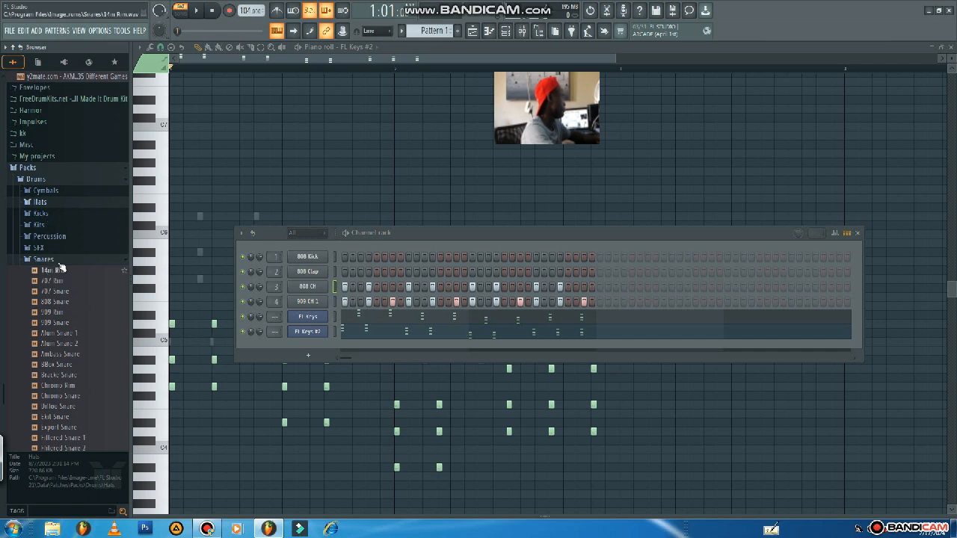
click(79, 292)
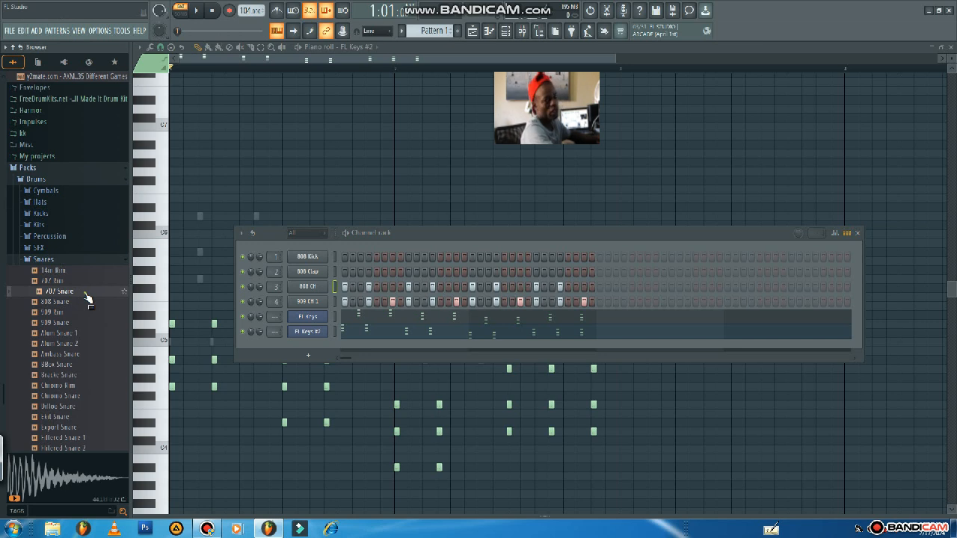
drag(75, 295, 329, 275)
Program the 707 Snare on steps 7 and 15 of both bars while the pattern plays.
key(space)
click(456, 272)
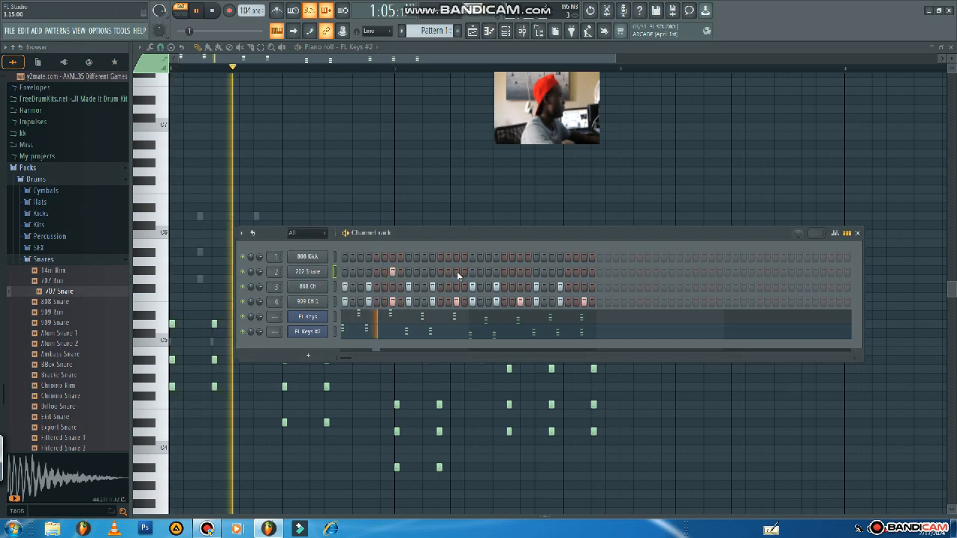
click(519, 271)
click(584, 271)
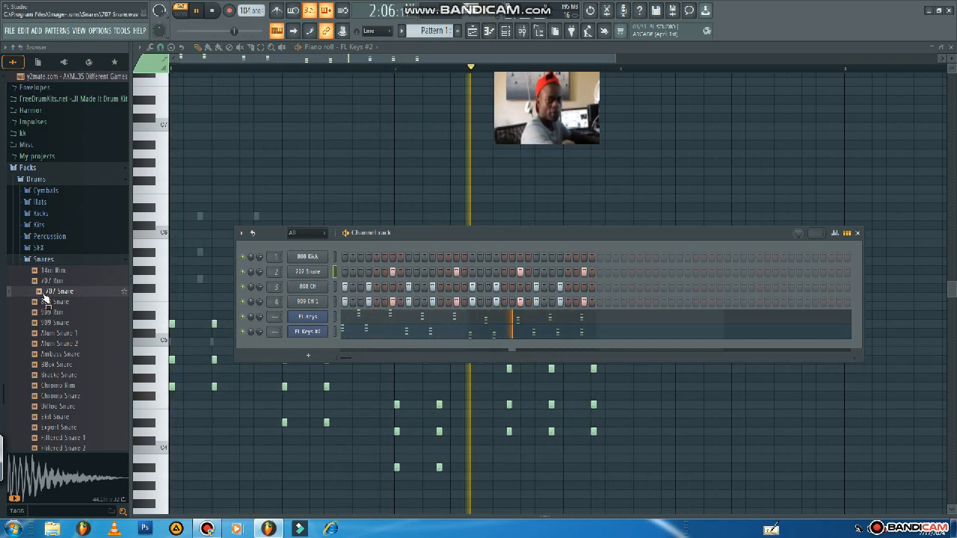
key(space)
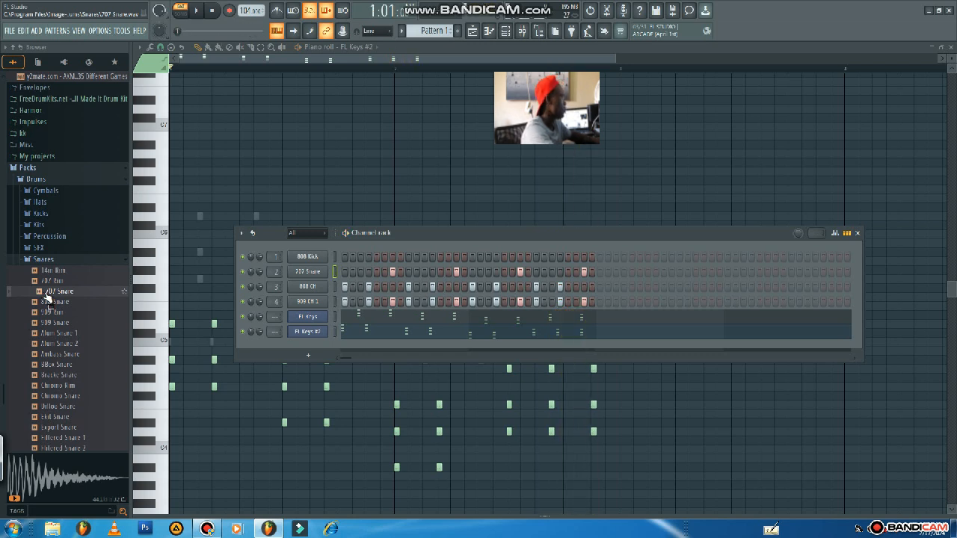
Audition kicks in the Drums pack's Kicks folder and replace the 808 Kick channel's sample with the 707 Kick.
click(44, 214)
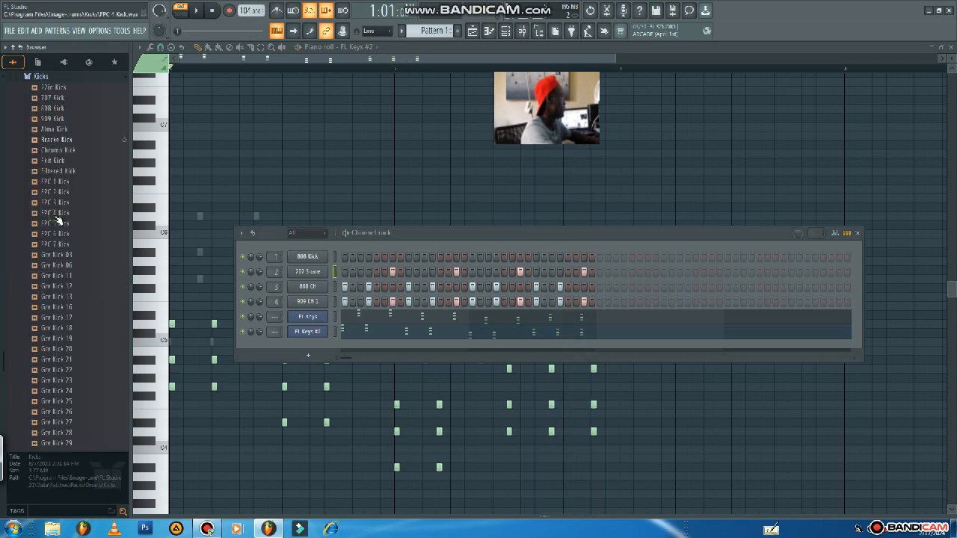
click(52, 108)
click(55, 98)
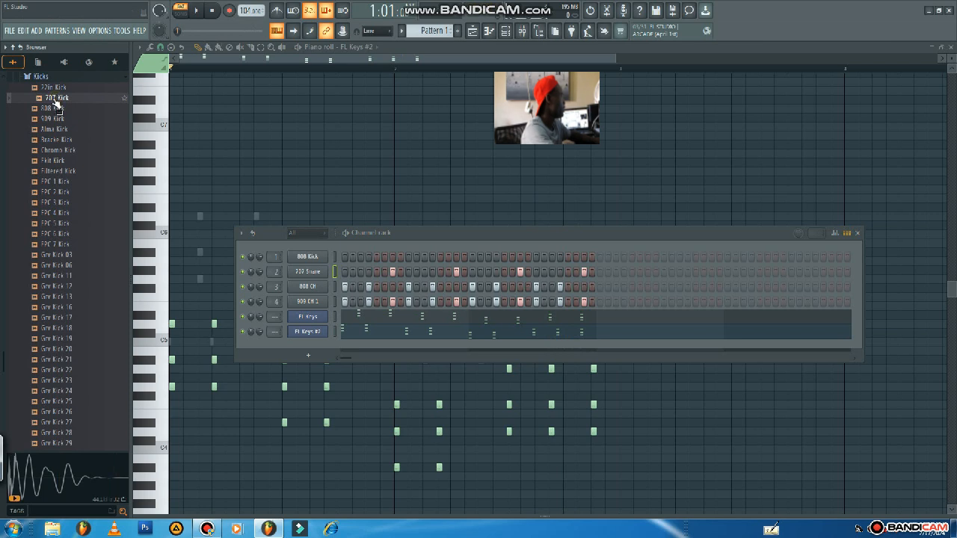
drag(55, 103, 281, 254)
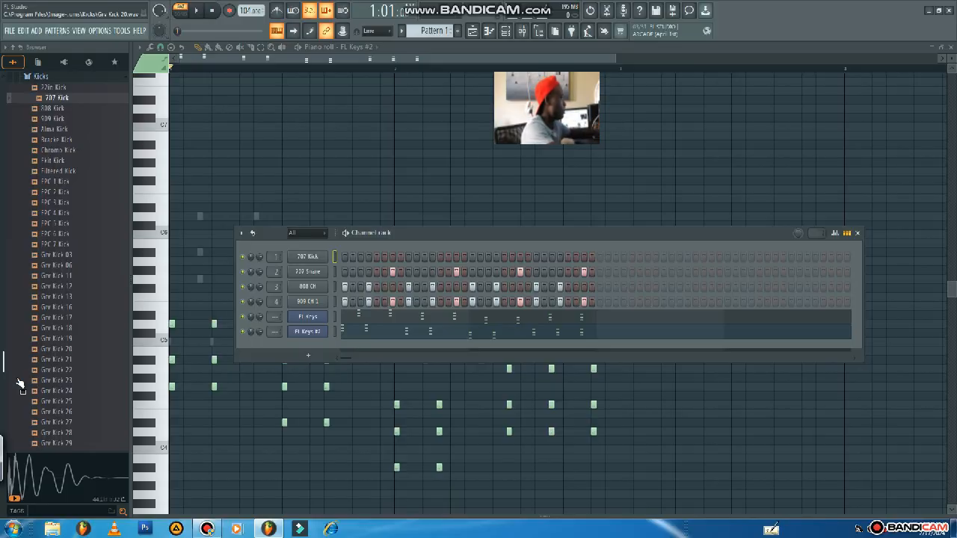
Copy the 808 CH steps onto the 707 Kick channel, add a kick on step 15 of bar 2, and play the pattern.
right_click(321, 288)
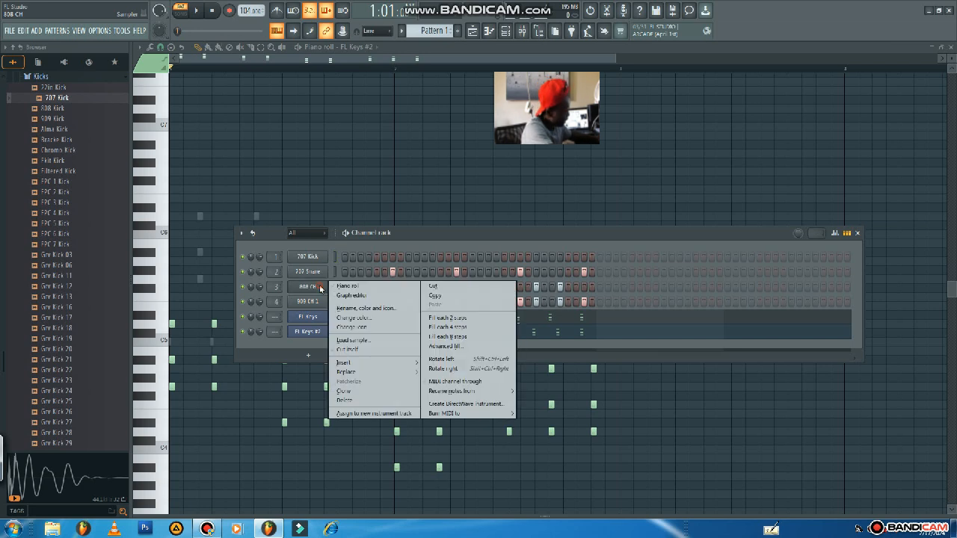
click(435, 296)
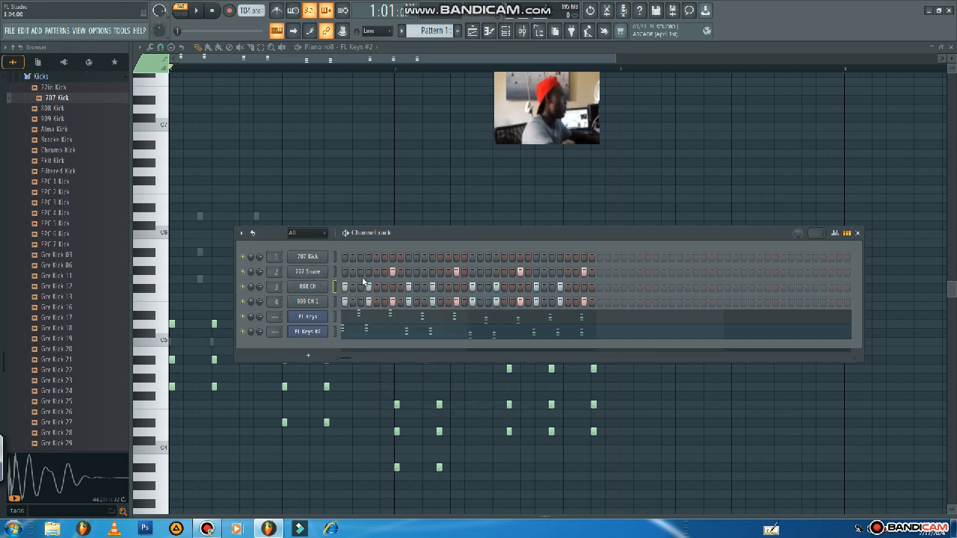
right_click(310, 258)
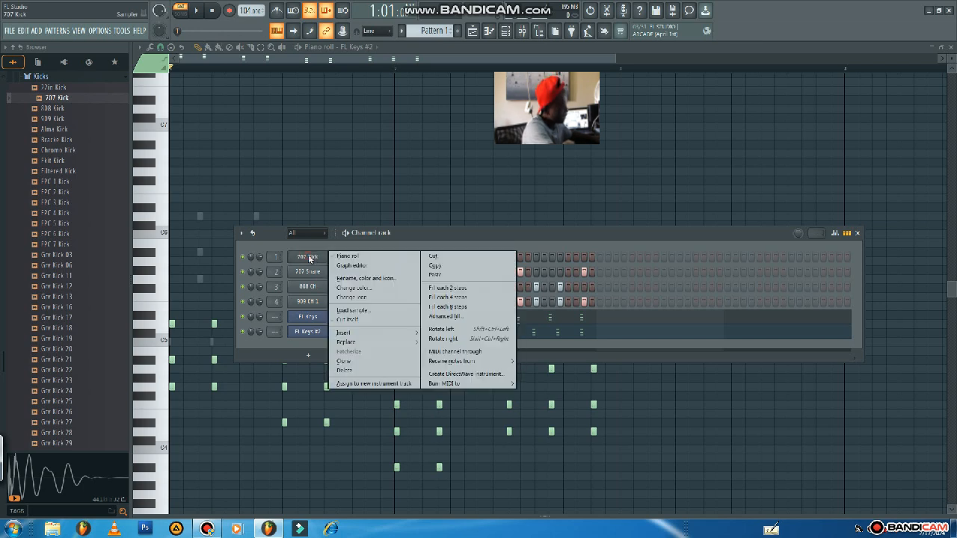
click(435, 274)
key(space)
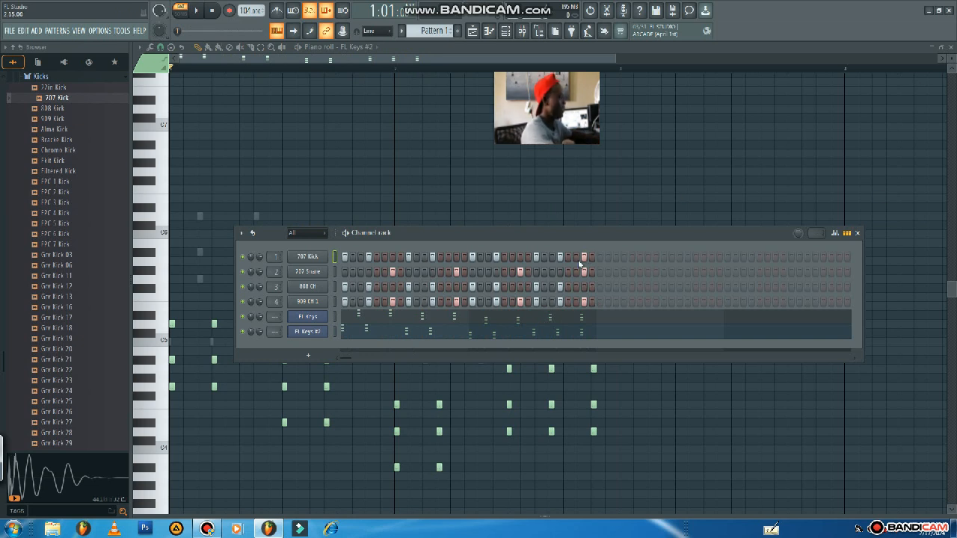
key(space)
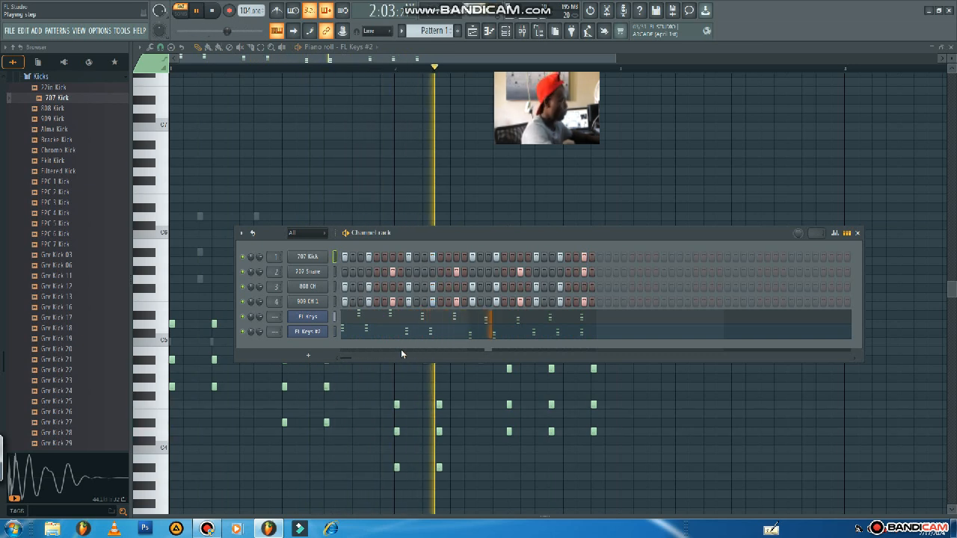
key(space)
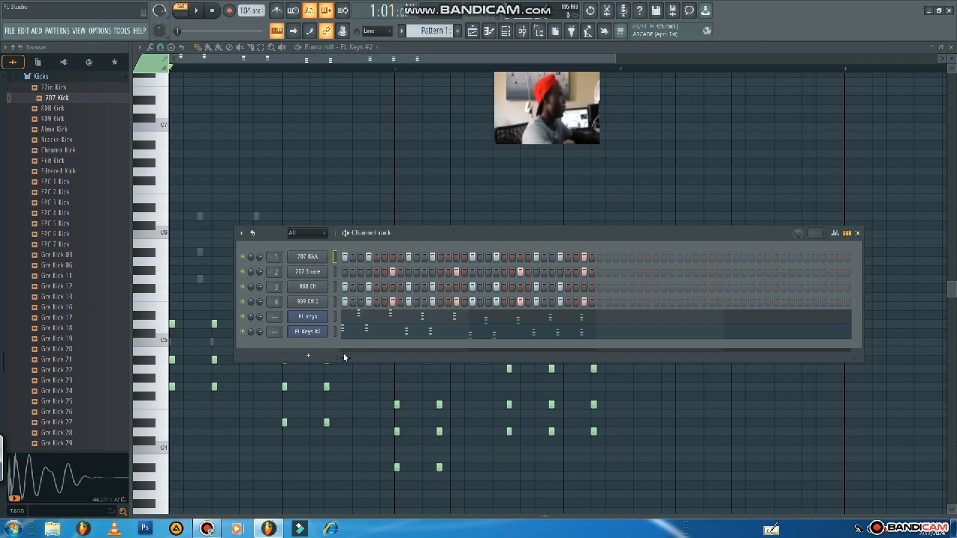
Add a Fruity DX10 channel, load its eFlute preset and open the channel's piano roll.
click(300, 351)
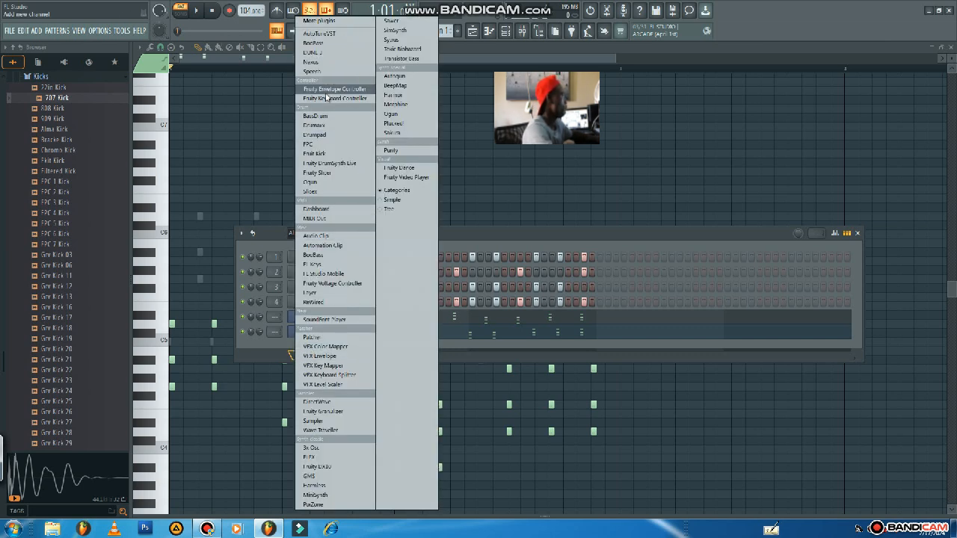
click(350, 467)
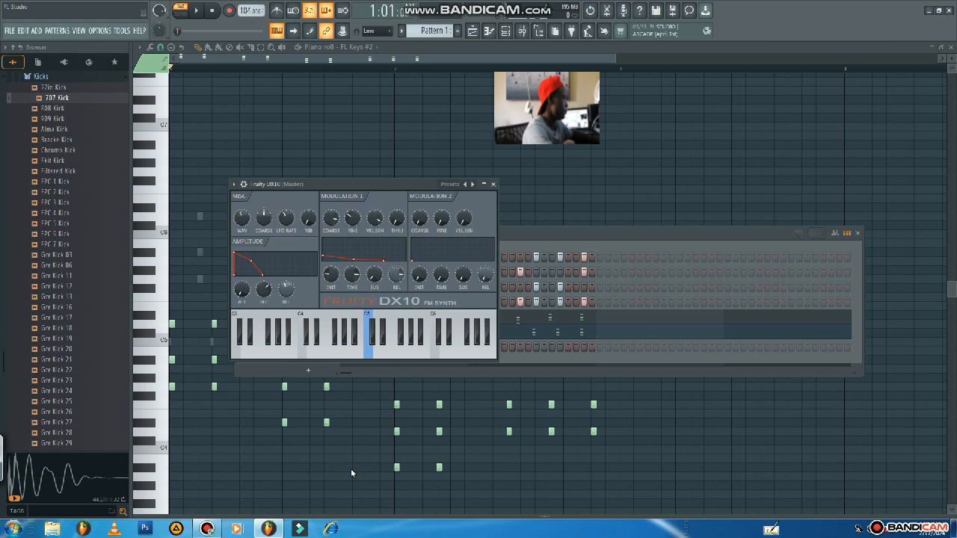
click(447, 186)
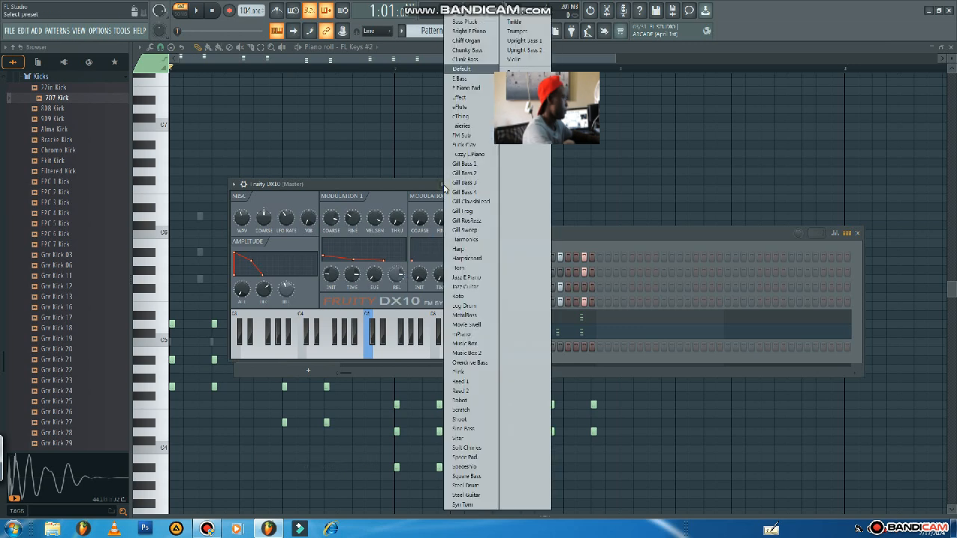
click(464, 109)
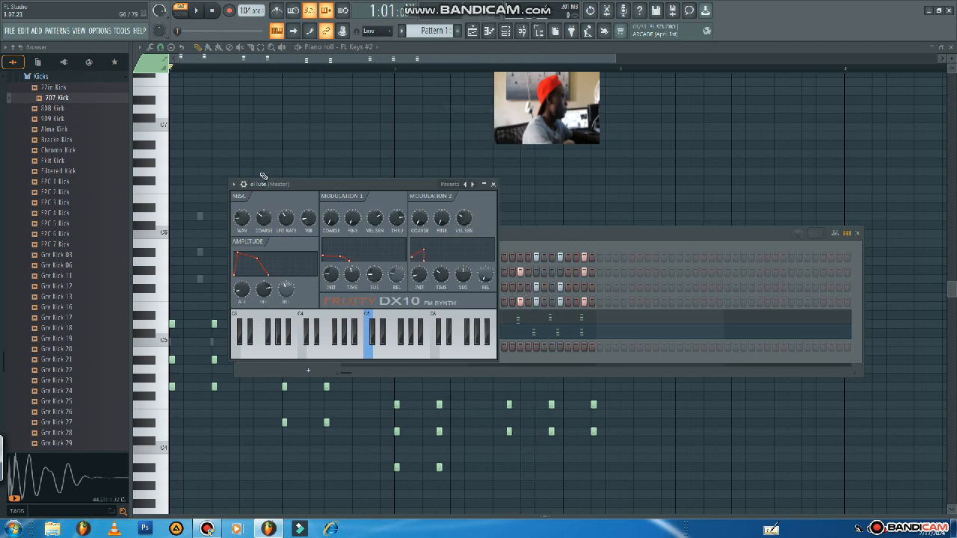
click(233, 185)
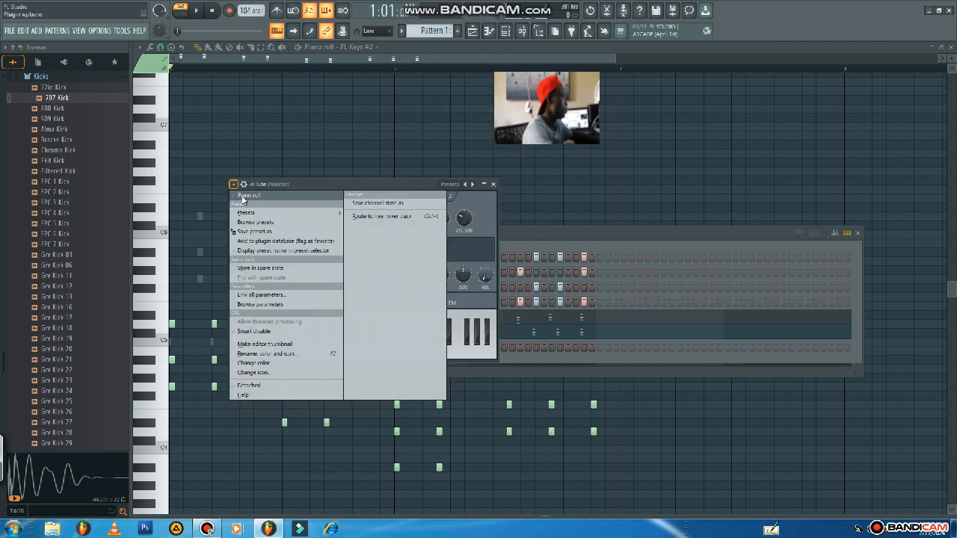
click(247, 195)
Place a two-step G4 note at step 1 of bar 1 in the eFlute part and play it back.
drag(201, 351, 172, 342)
drag(615, 59, 135, 142)
drag(187, 343, 373, 405)
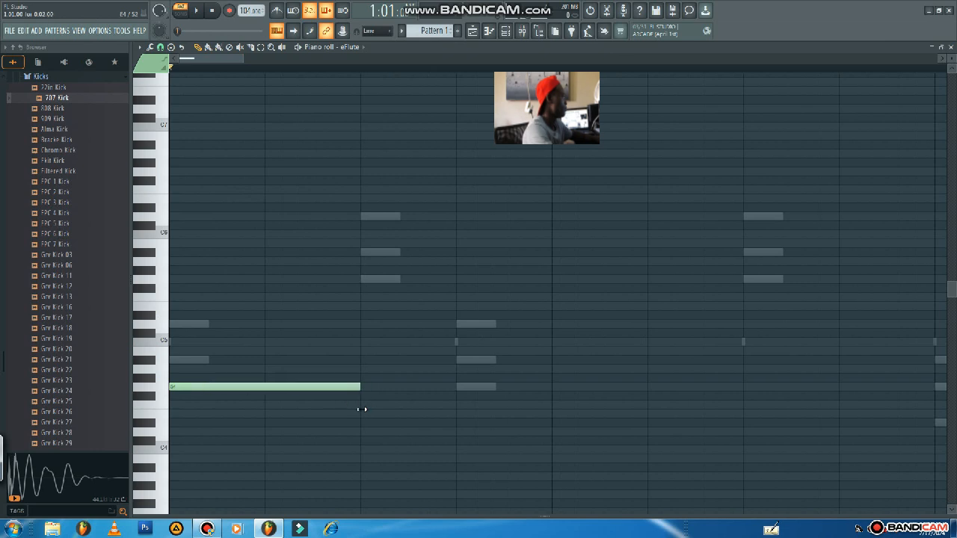
drag(243, 61, 546, 60)
key(space)
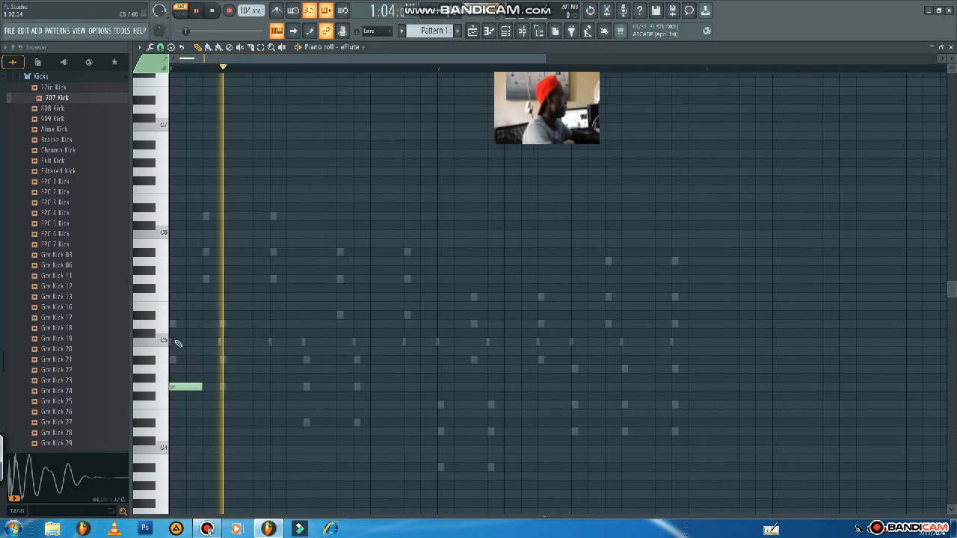
key(space)
Add a one-step F5 note at step 2 of bar 1 and make it a slide note in its note properties.
click(189, 298)
drag(217, 298, 202, 298)
scroll(196, 314, up, 1)
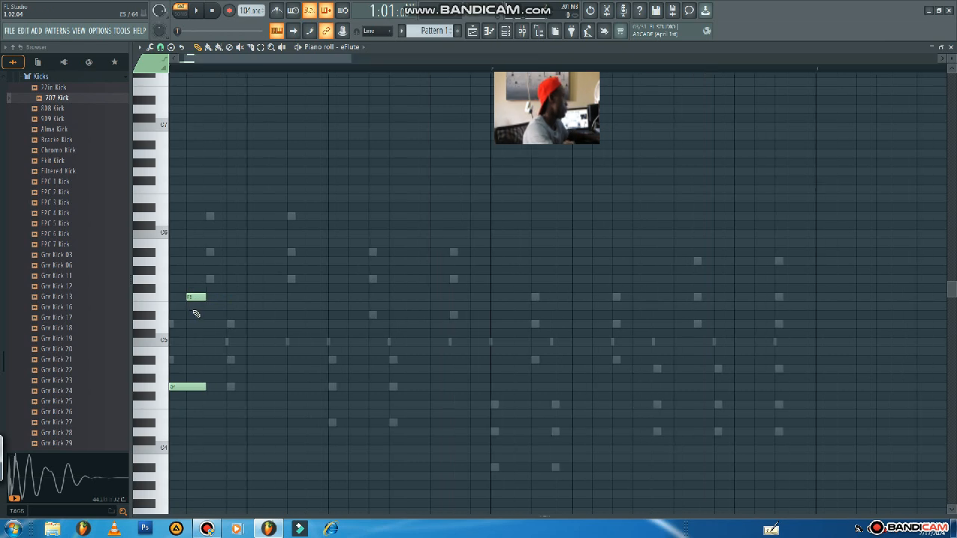
scroll(196, 313, up, 4)
click(210, 296)
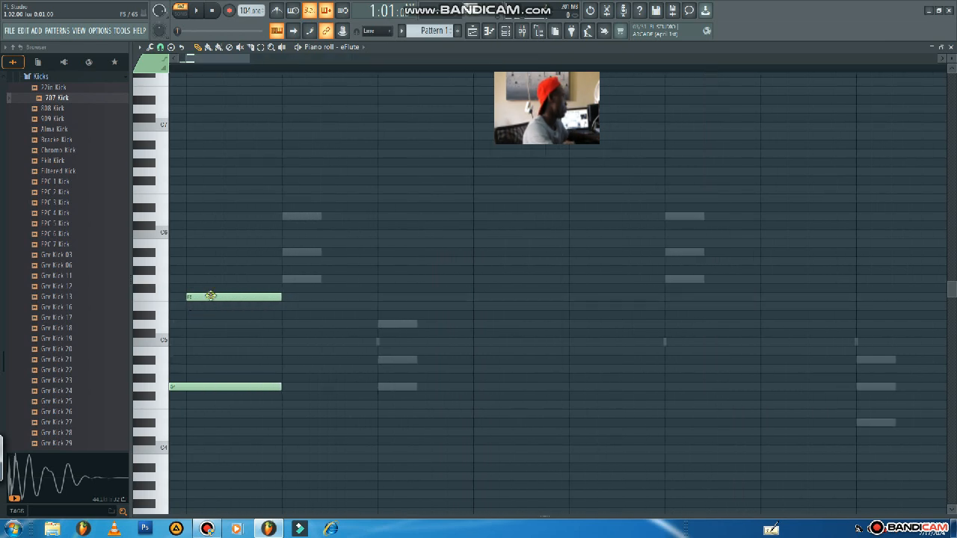
double_click(211, 297)
click(419, 249)
click(442, 249)
click(530, 320)
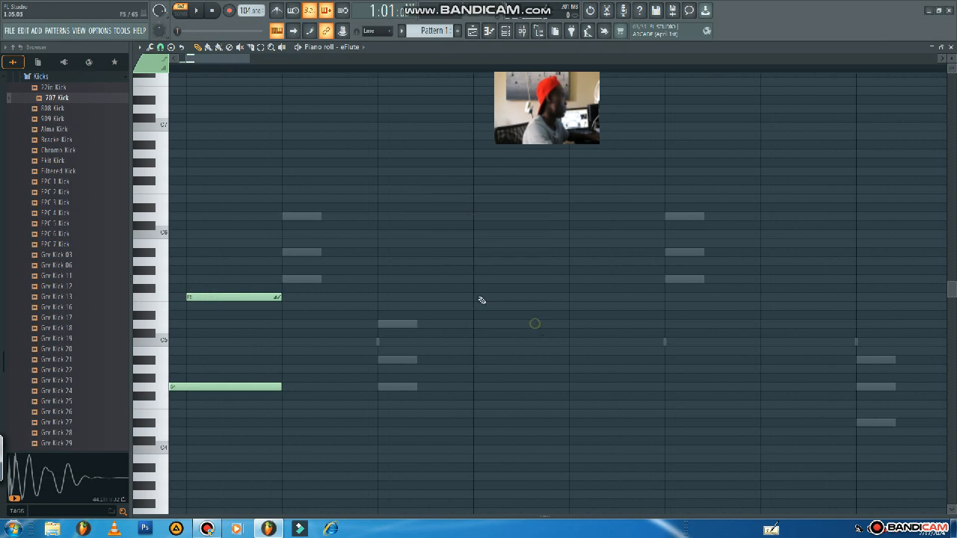
Shorten the F5 slide note to about half a step and play the pattern back.
drag(279, 296, 229, 298)
drag(247, 56, 464, 54)
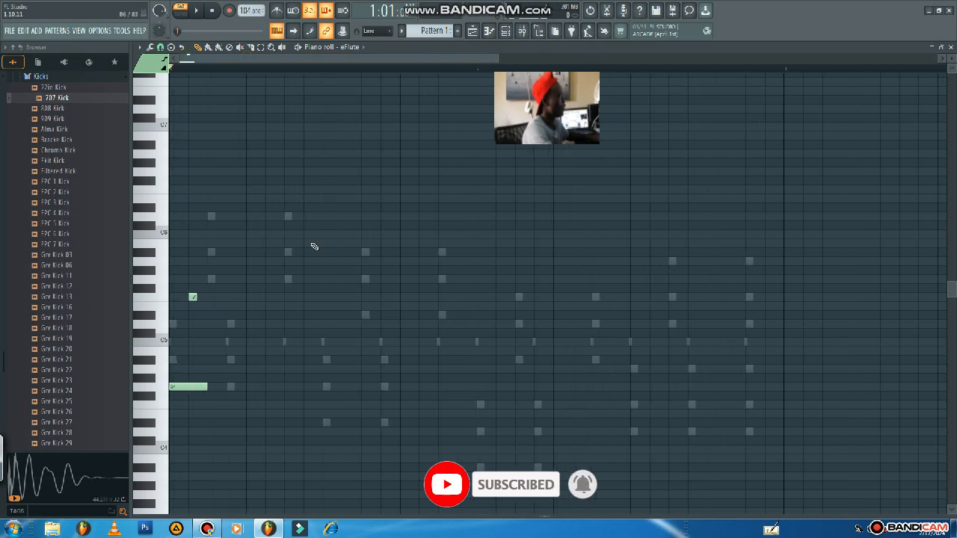
key(space)
key(space)
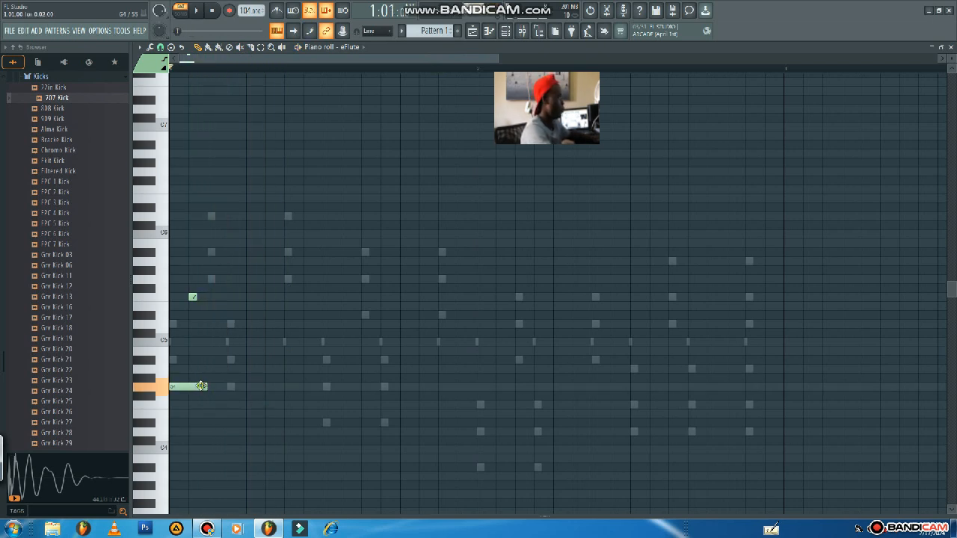
Add a G4 note at step 4 of bar 1, raise it an octave to G5, shorten it to one step, and play the pattern.
key(space)
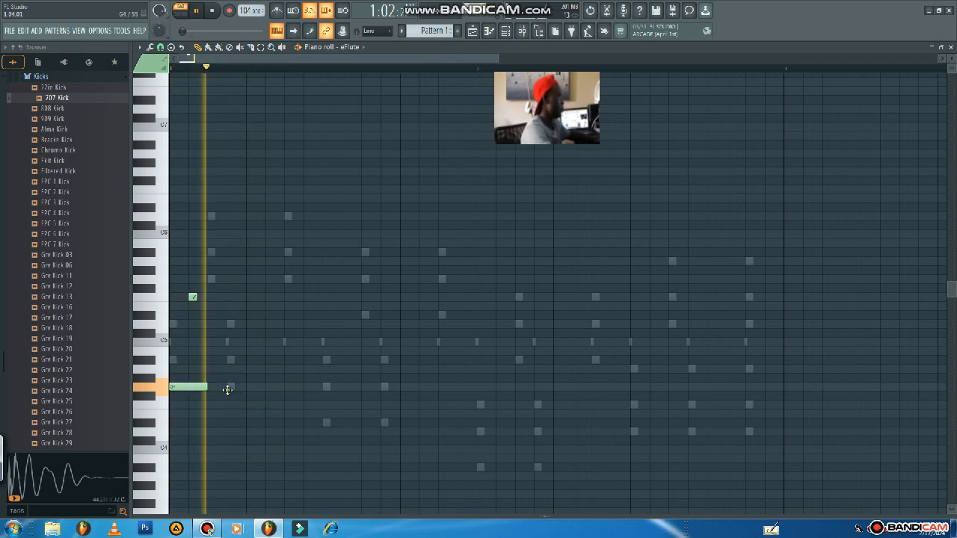
click(229, 388)
key(space)
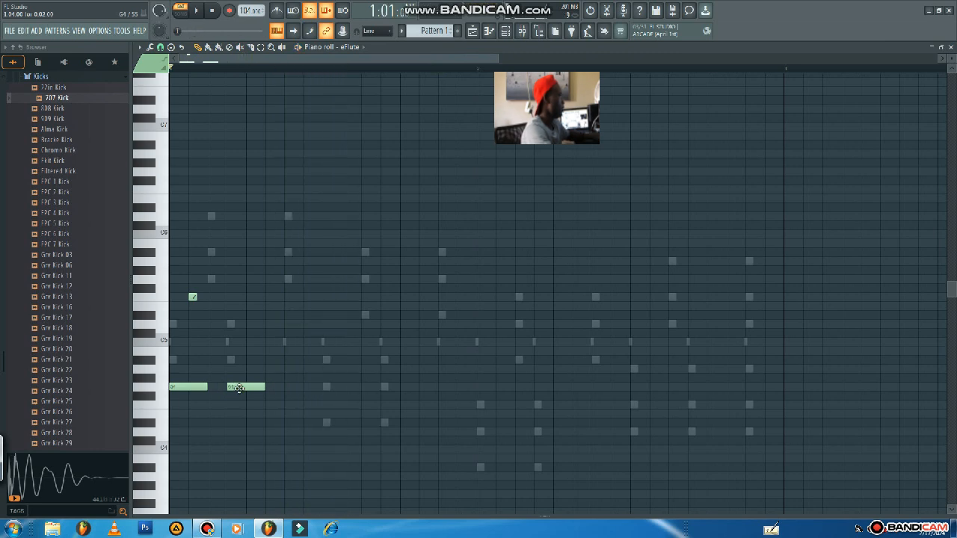
click(238, 388)
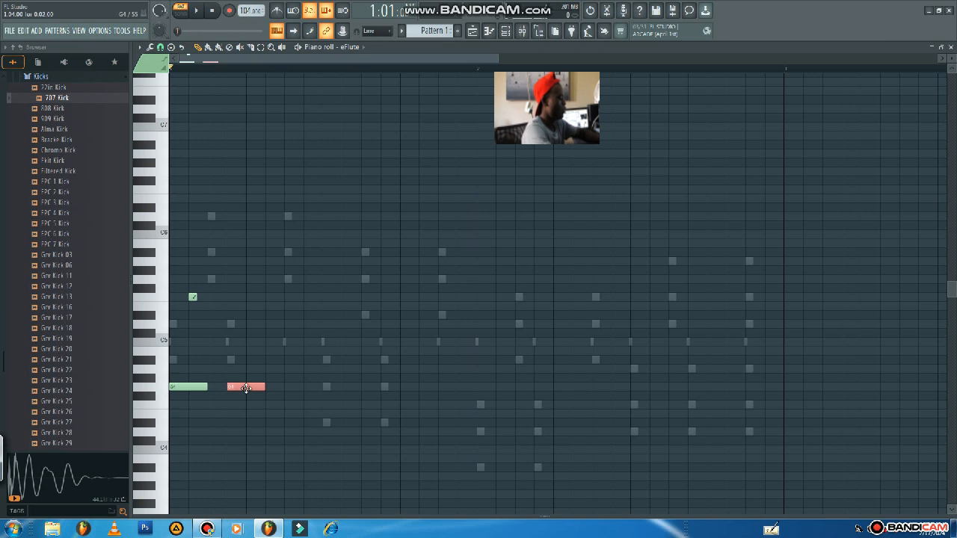
key(ctrl+Up)
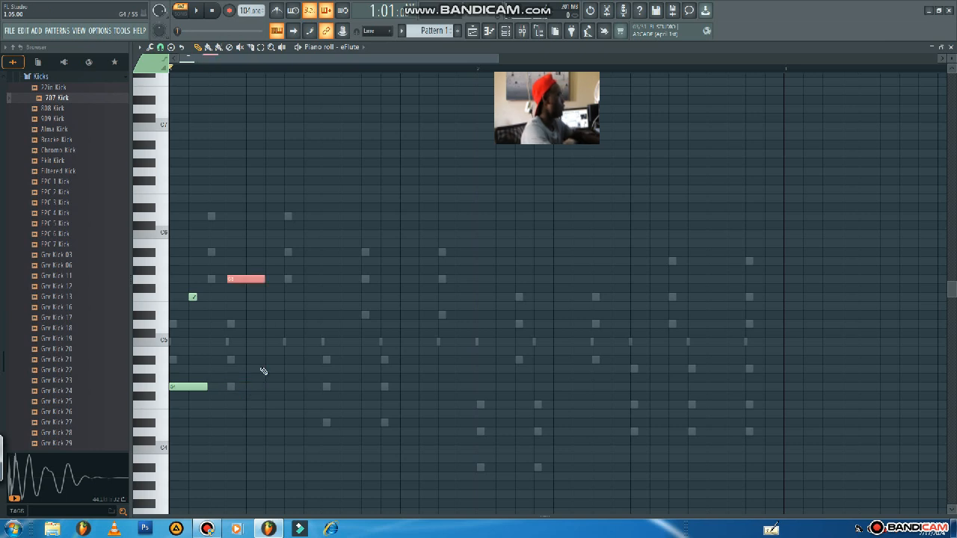
drag(258, 283, 252, 293)
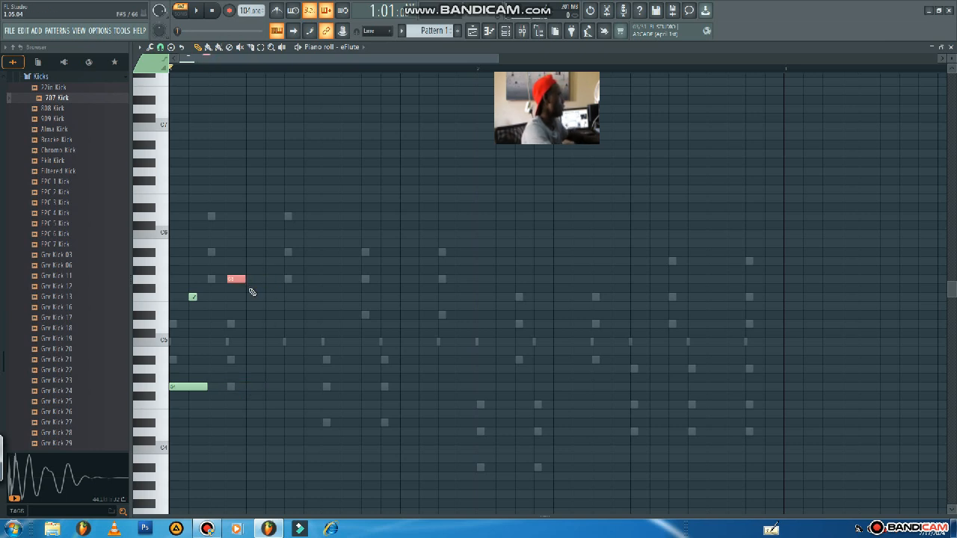
key(space)
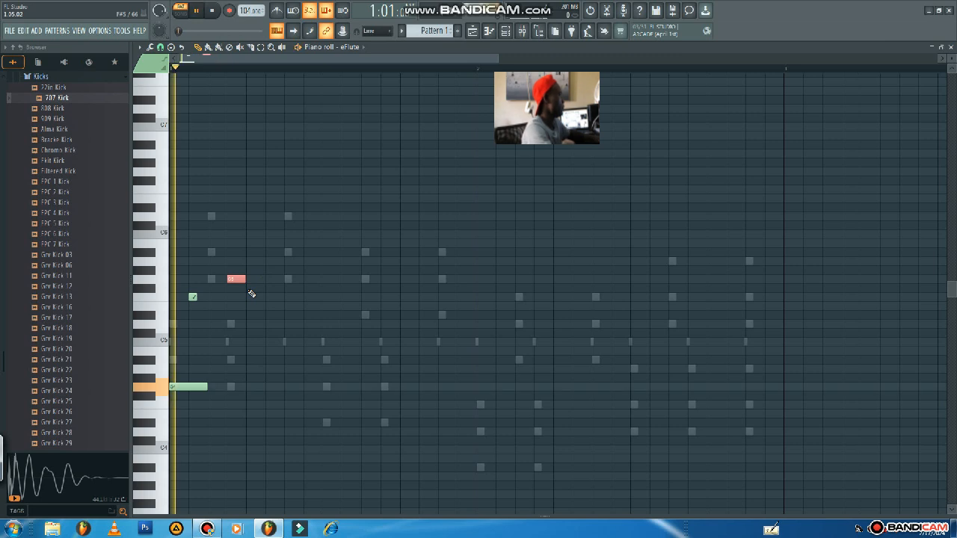
key(space)
key(ctrl+d)
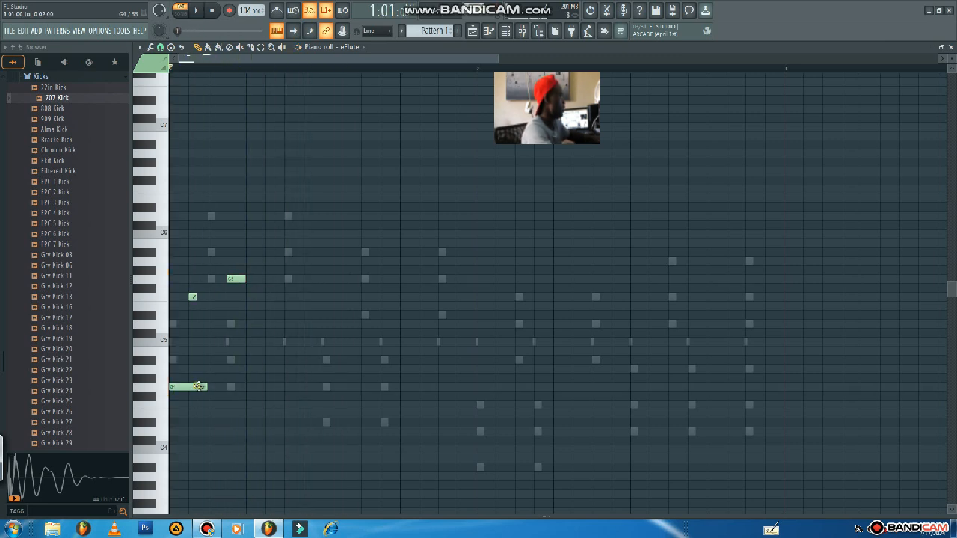
Add a two-step D#4 note at step 9 of bar 1 in the eFlute part and play the pattern.
click(324, 423)
key(space)
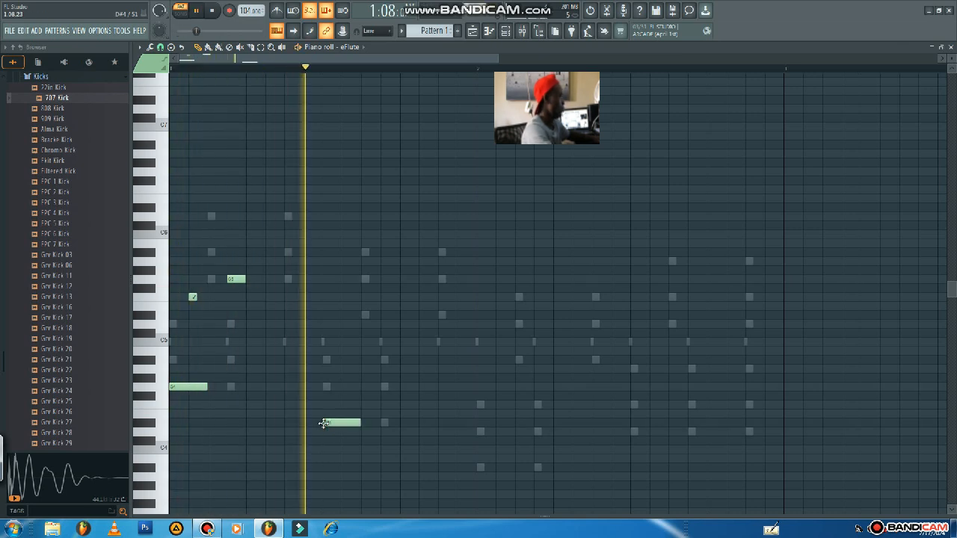
Add a half-step A#4 slide note at step 10 of bar 1, copying the F5 slide note's settings, and play the pattern.
key(space)
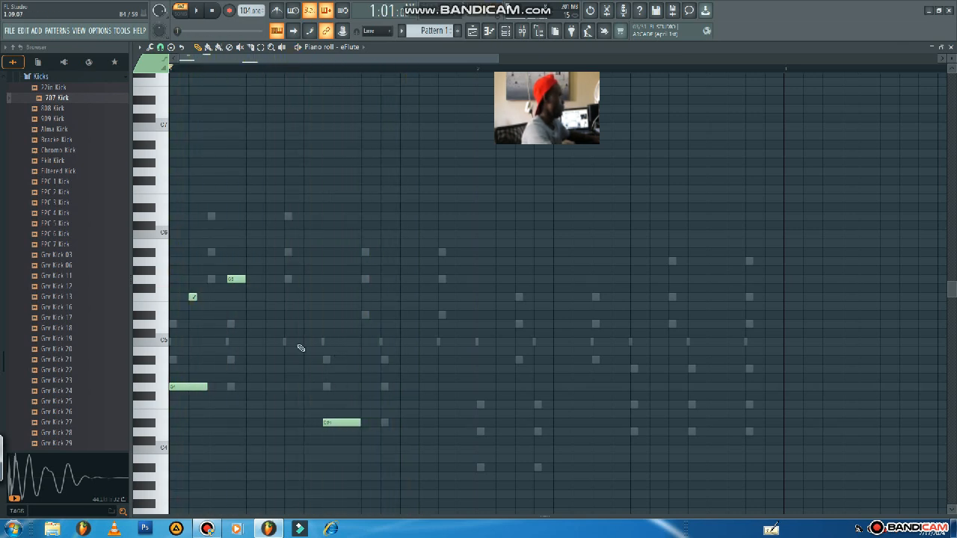
click(193, 297)
click(346, 361)
key(space)
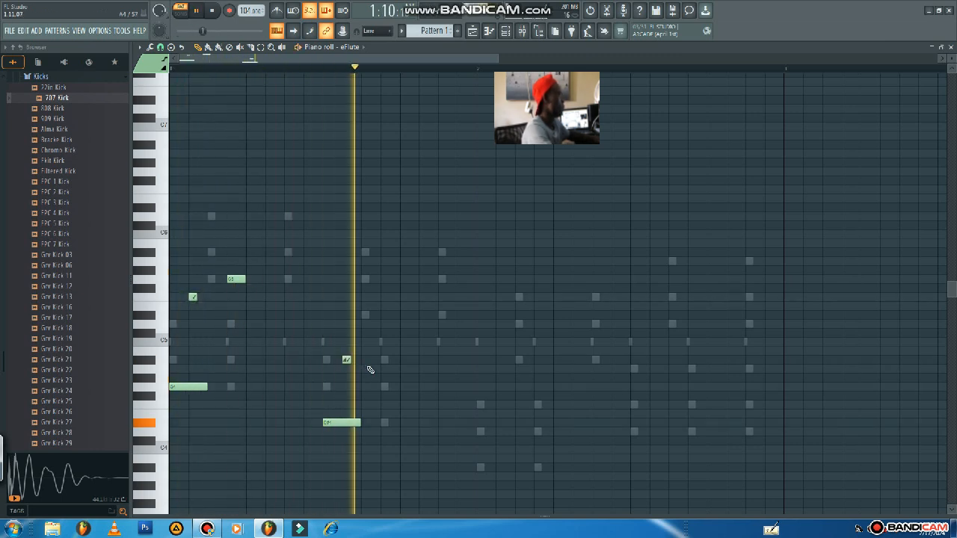
key(space)
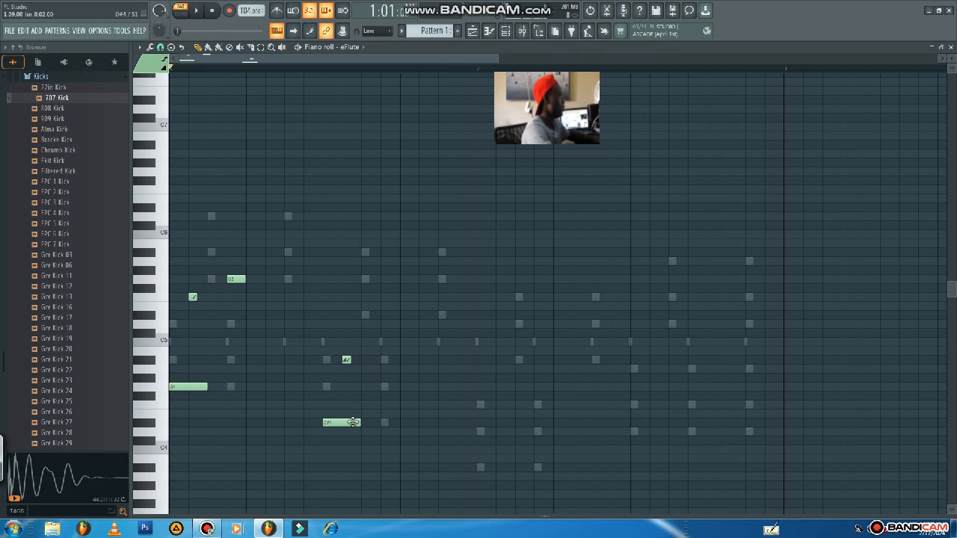
Add a one-step D#5 note at step 12 of bar 1 and a two-step A#3 note at step 1 of bar 2.
click(386, 423)
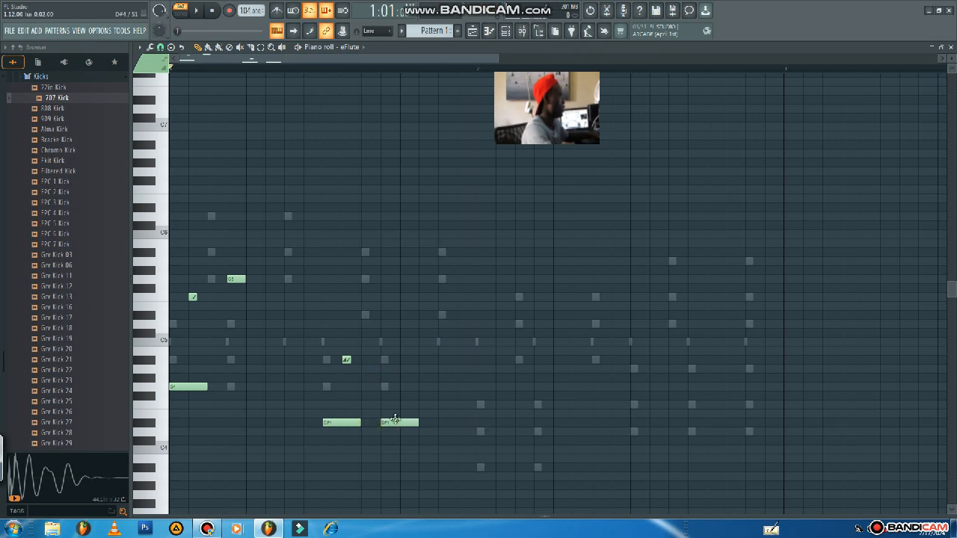
mouse_move(394, 421)
mouse_down()
mouse_move(394, 313)
mouse_move(383, 320)
mouse_up()
click(353, 423)
click(480, 466)
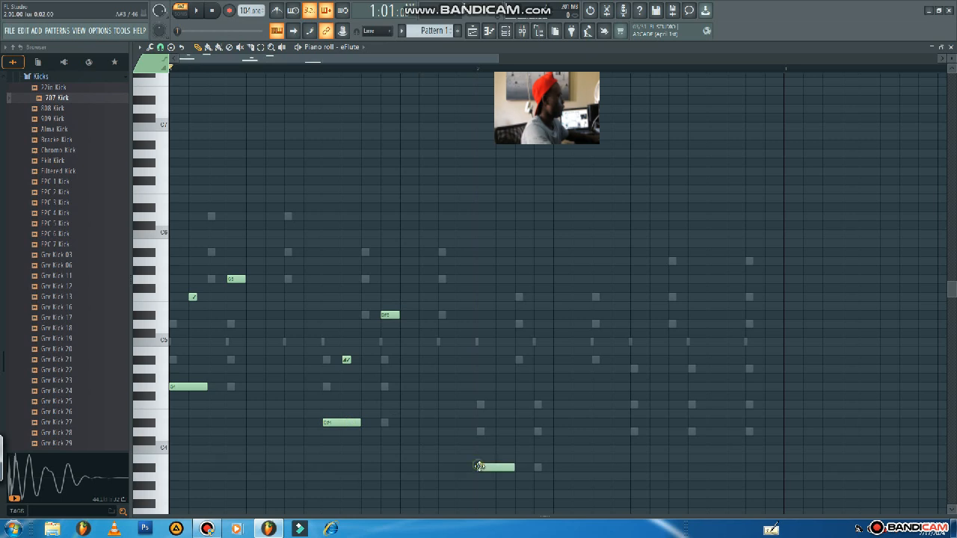
Add an A#3 note at step 4 of bar 2, raise it an octave to A#4, and shorten it to one step.
click(539, 468)
click(540, 467)
key(ctrl+Up)
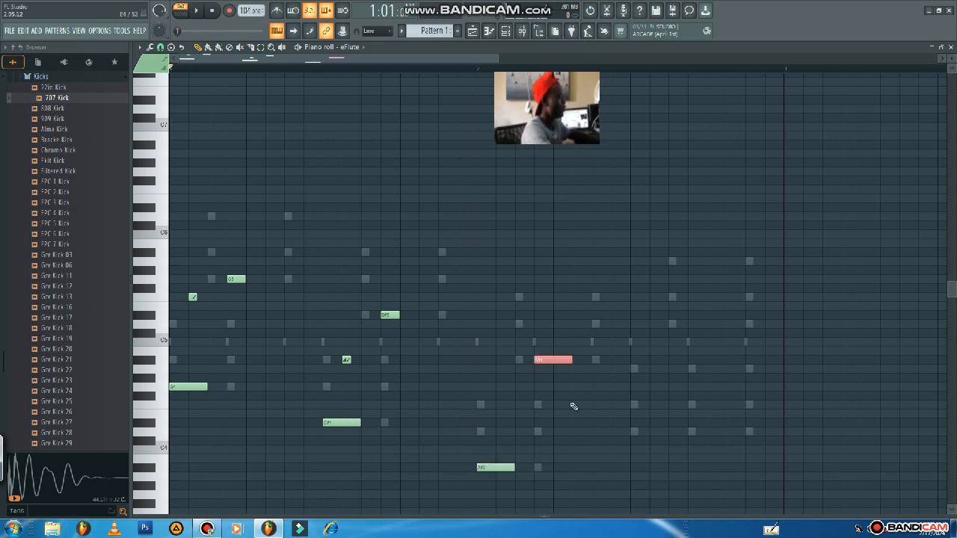
drag(569, 360, 553, 361)
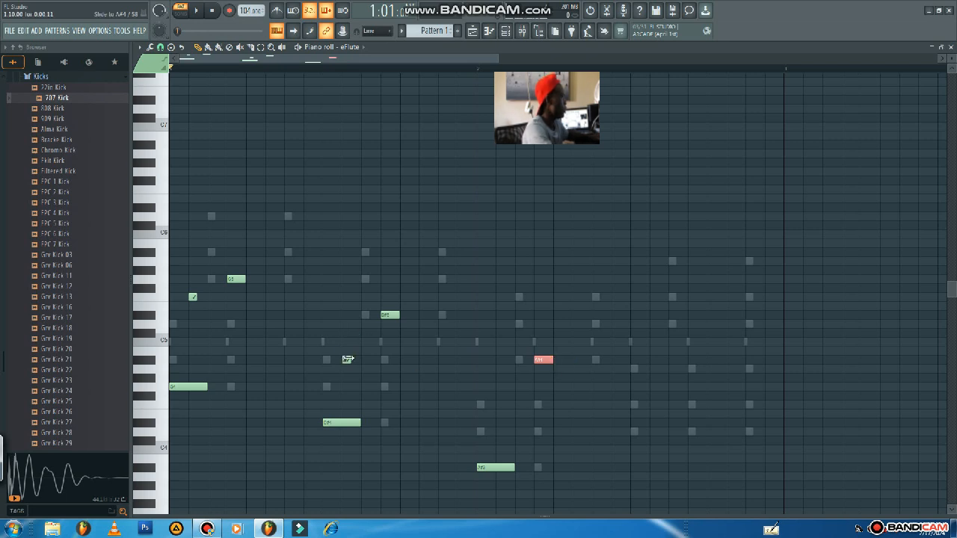
Add a half-step F4 slide note at step 2 of bar 2 and play the pattern.
click(346, 360)
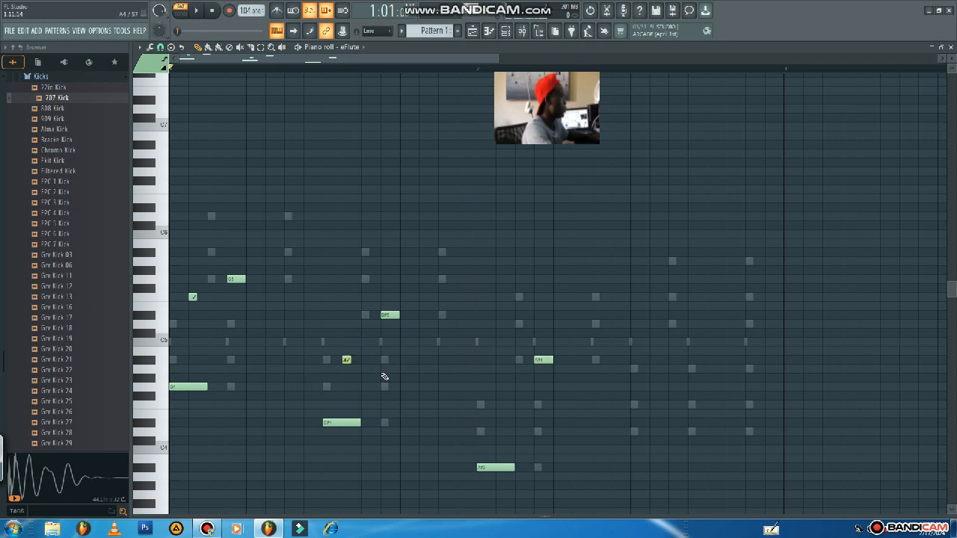
click(496, 406)
key(space)
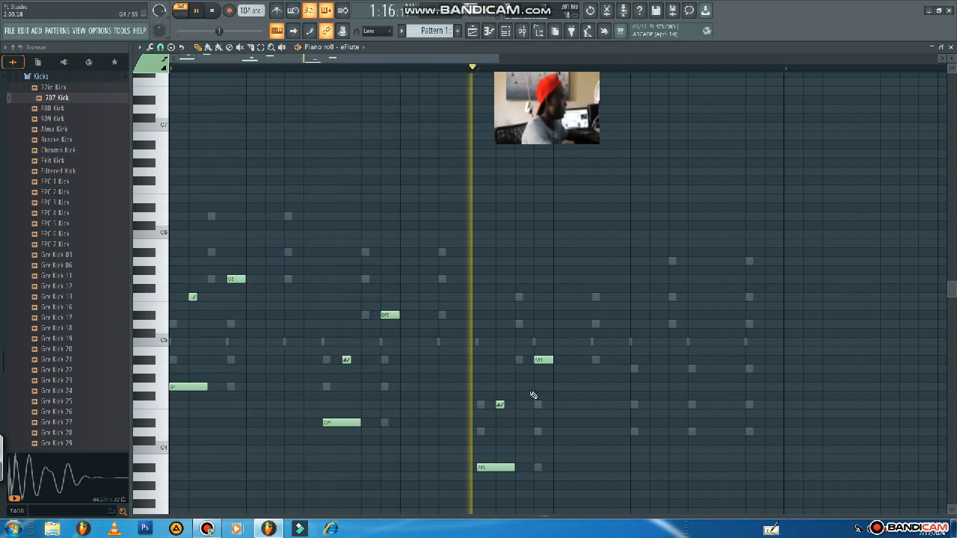
key(space)
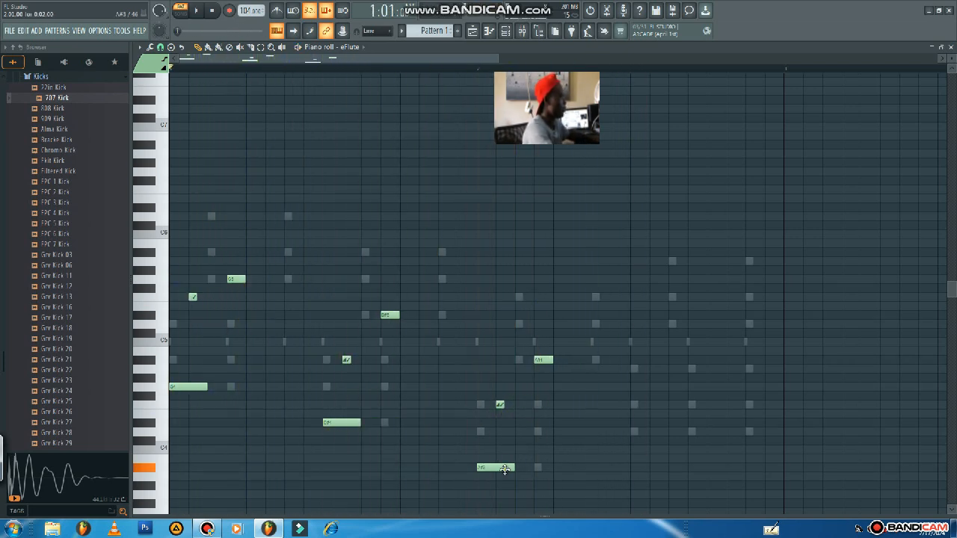
Add a two-step D4 note at step 9 of bar 2 and a half-step A4 slide note at step 10.
click(640, 432)
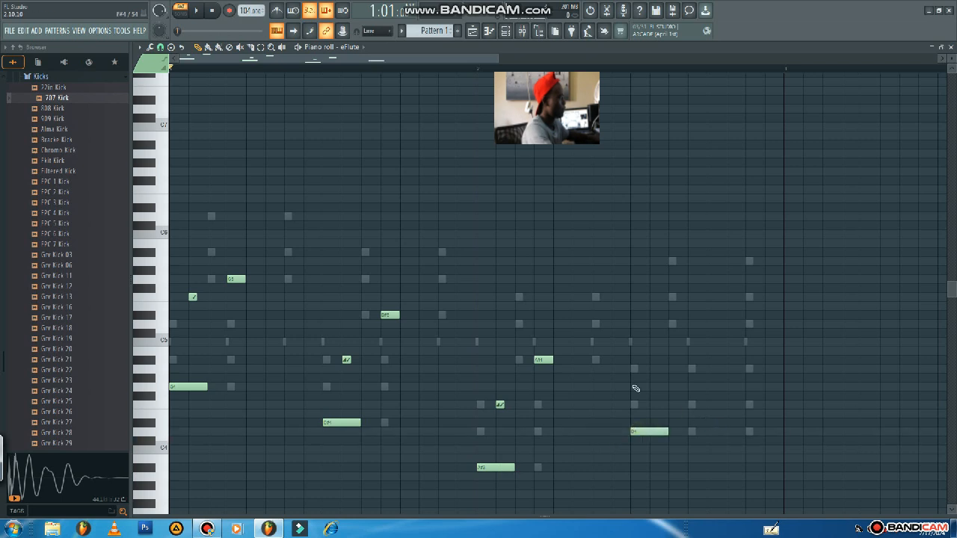
click(498, 404)
click(654, 369)
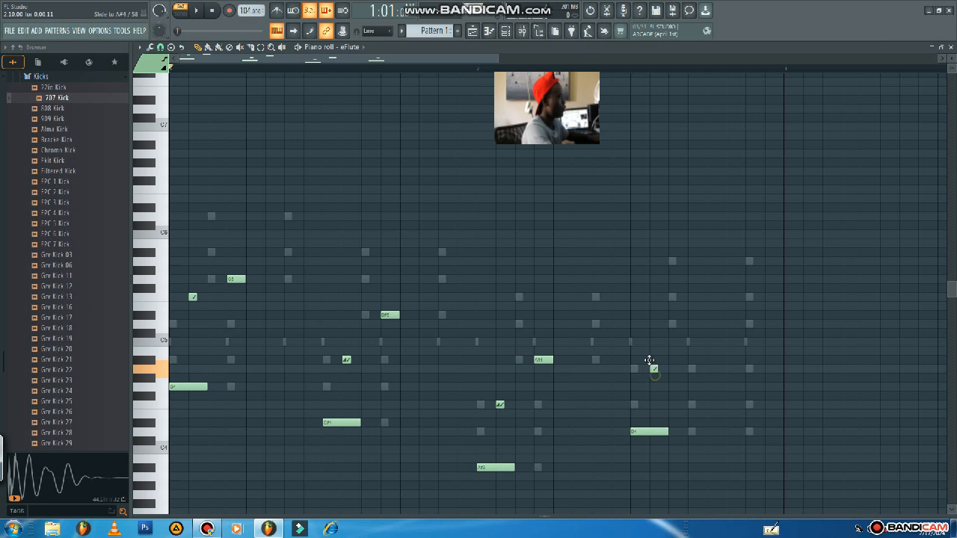
Add a D4 note at step 12 of bar 2, shorten it to one step, raise it an octave to D5, and play the pattern.
click(691, 432)
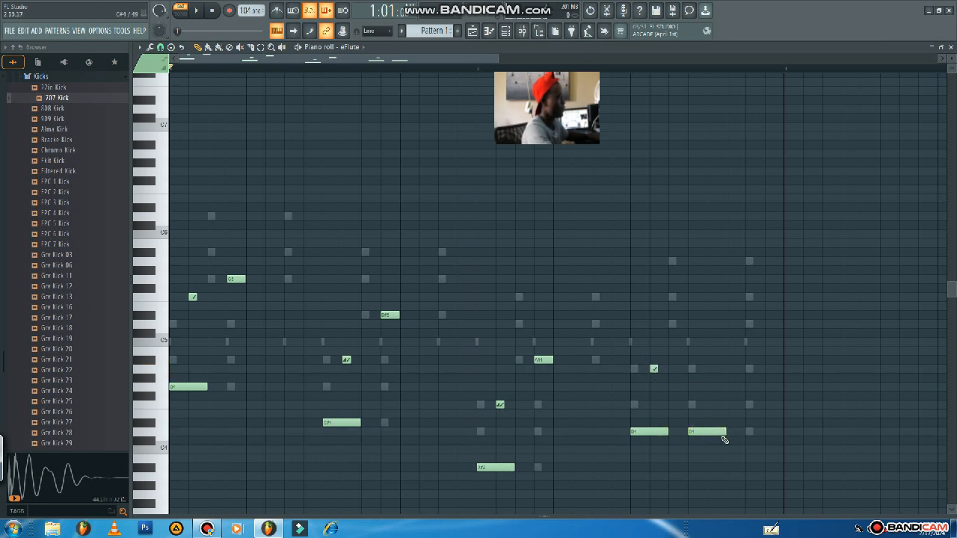
drag(722, 433, 664, 466)
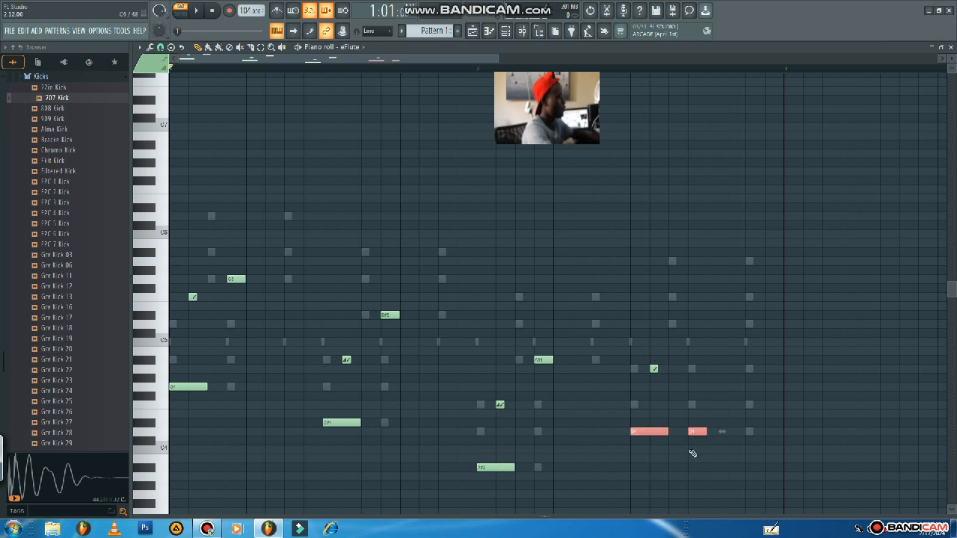
click(699, 433)
key(ctrl+Up)
key(space)
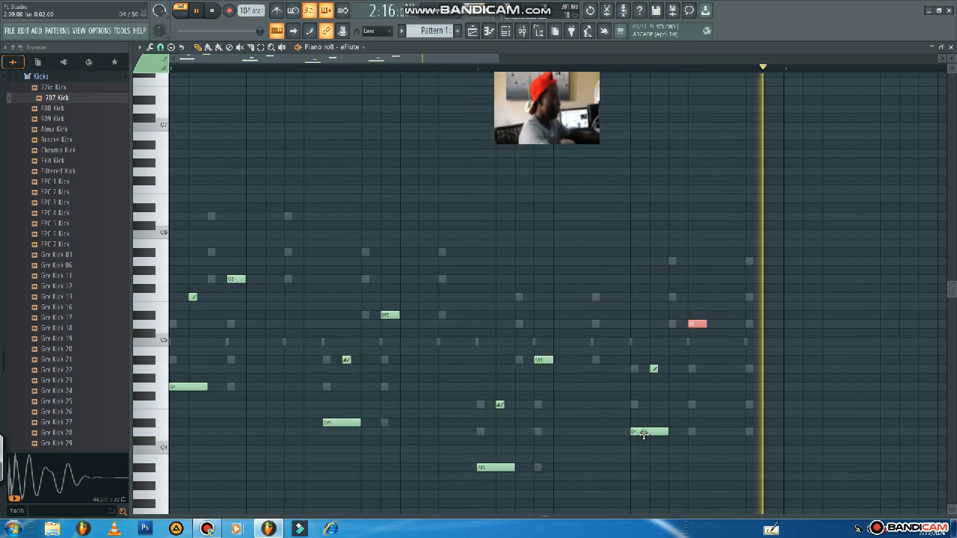
key(space)
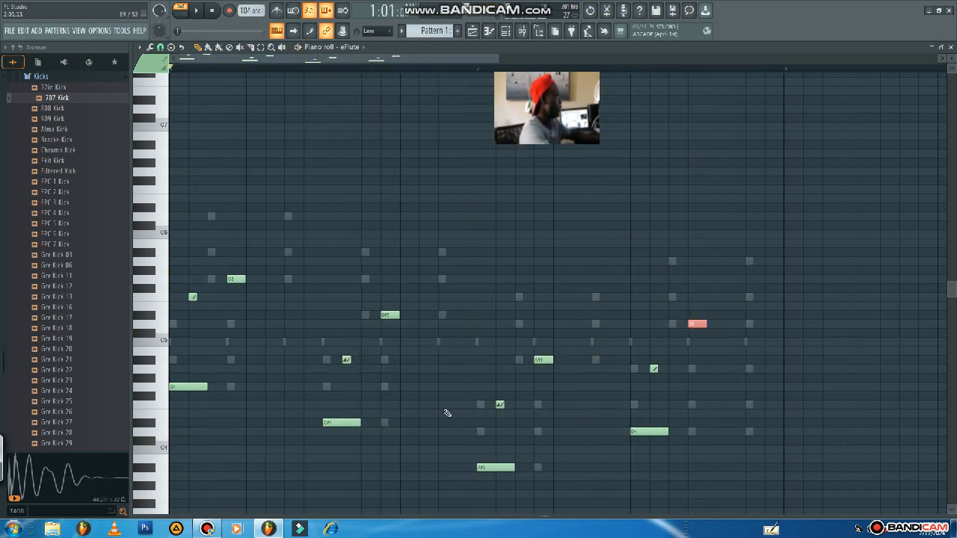
Add a one-step D5 note at step 7 of bar 1 in the eFlute part and play the pattern.
click(232, 279)
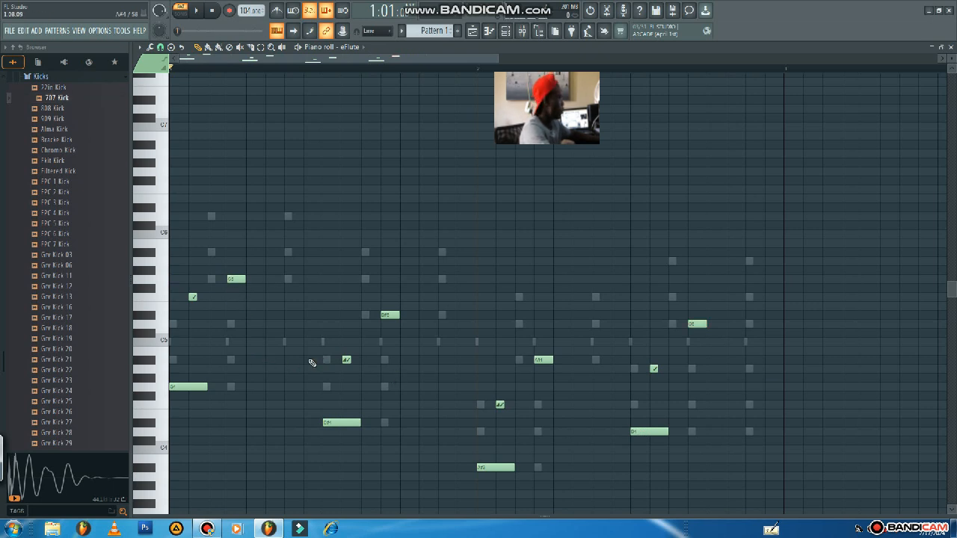
click(297, 328)
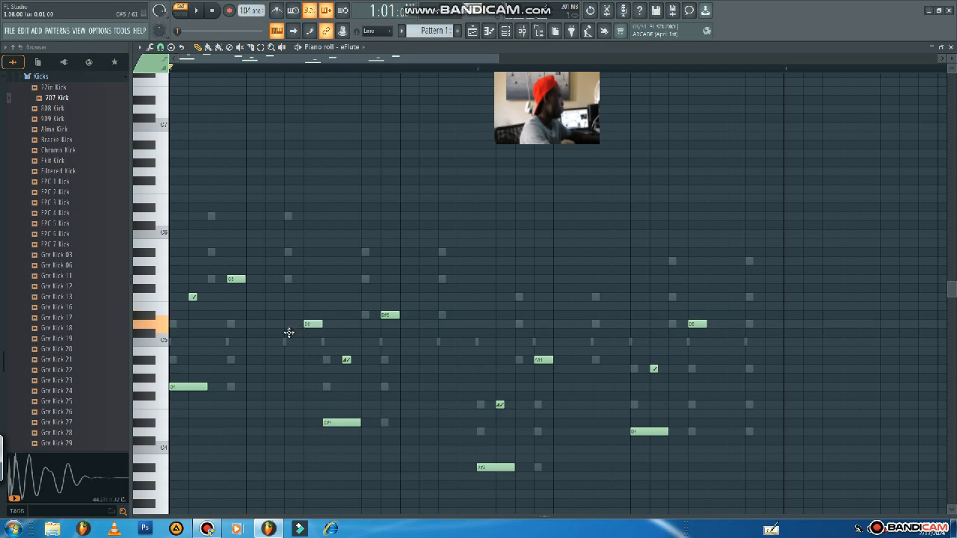
drag(289, 332, 289, 338)
key(space)
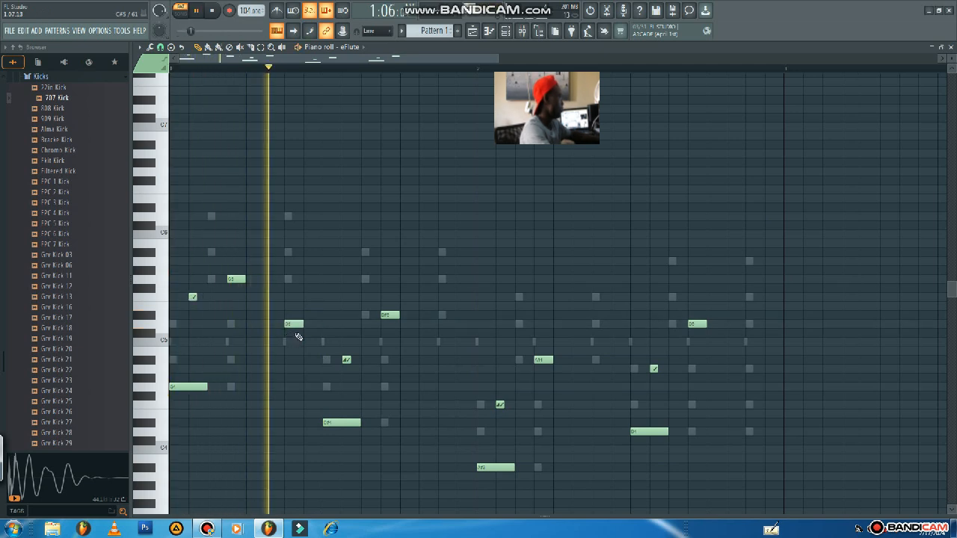
key(space)
Add one-step notes at A#4 on step 15 of bar 1 and at F4 on step 7 of bar 2.
click(446, 396)
drag(444, 383, 447, 360)
click(618, 404)
drag(615, 405, 596, 404)
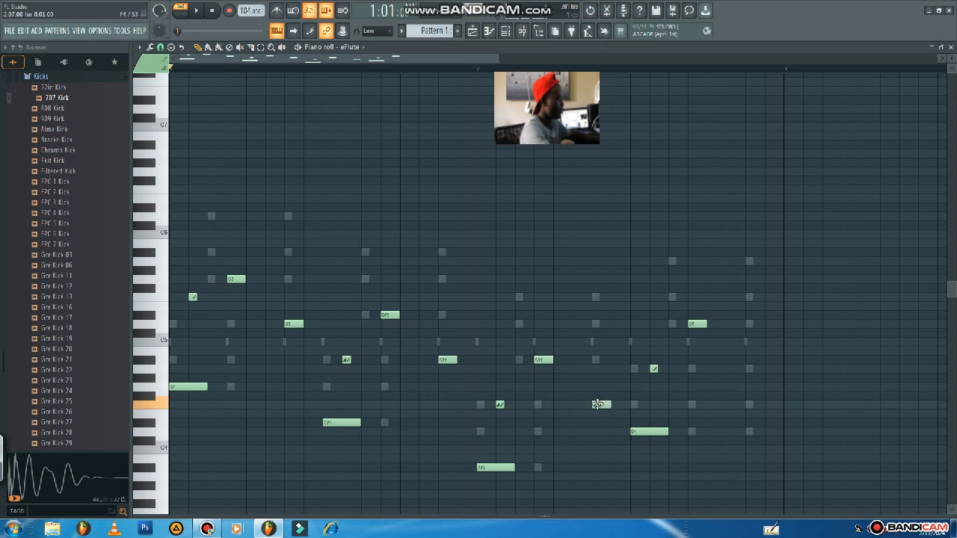
Add a one-step A4 note at step 15 of bar 2 and play the finished eFlute pattern.
drag(755, 386, 754, 368)
key(space)
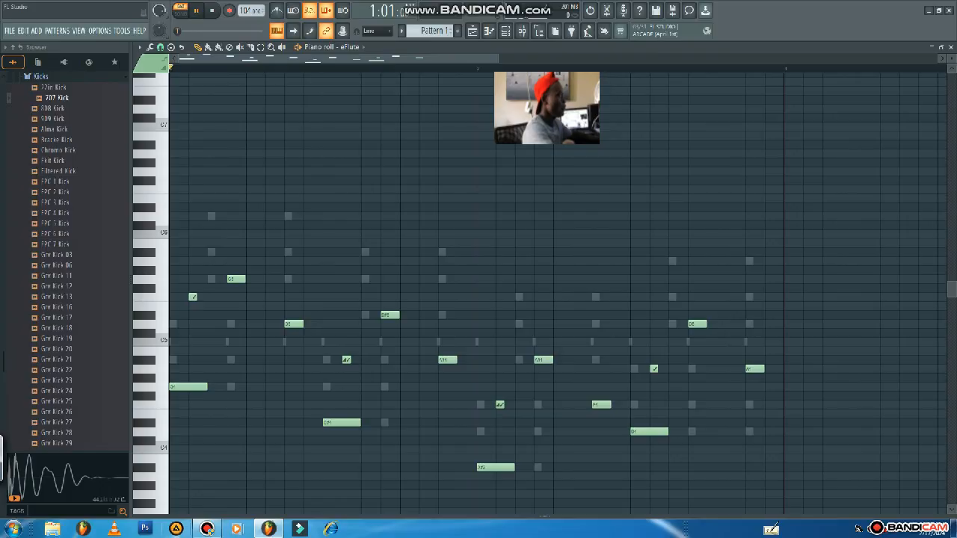
key(space)
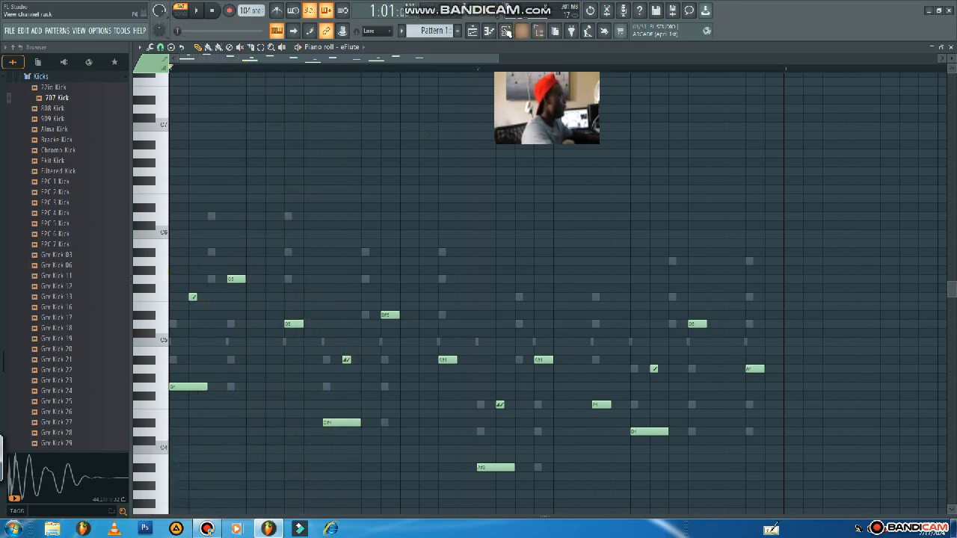
Add a Morphine synthesizer as a new channel in the channel rack.
click(506, 30)
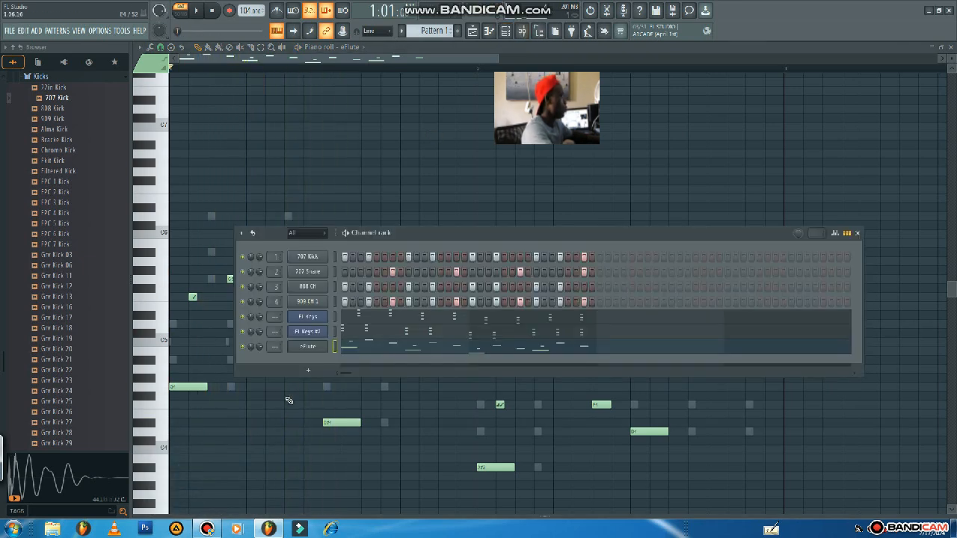
click(309, 373)
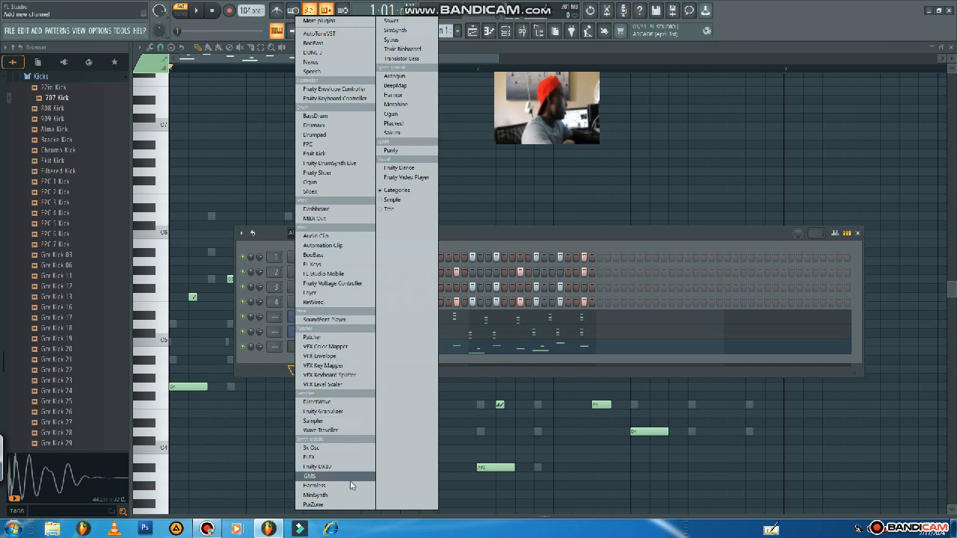
click(396, 104)
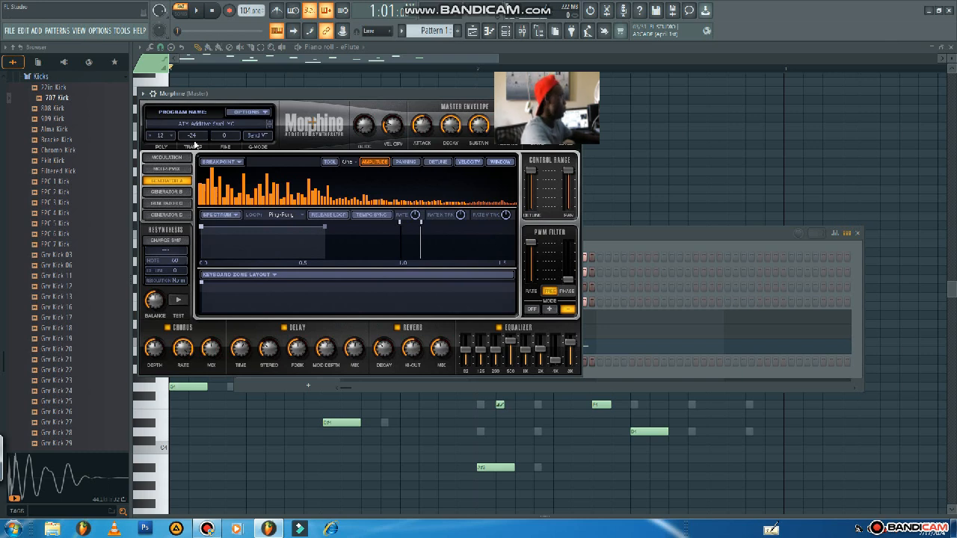
Load the PRC Fairy FG preset from Morphine's Percussion bank and audition it with a test note.
click(217, 129)
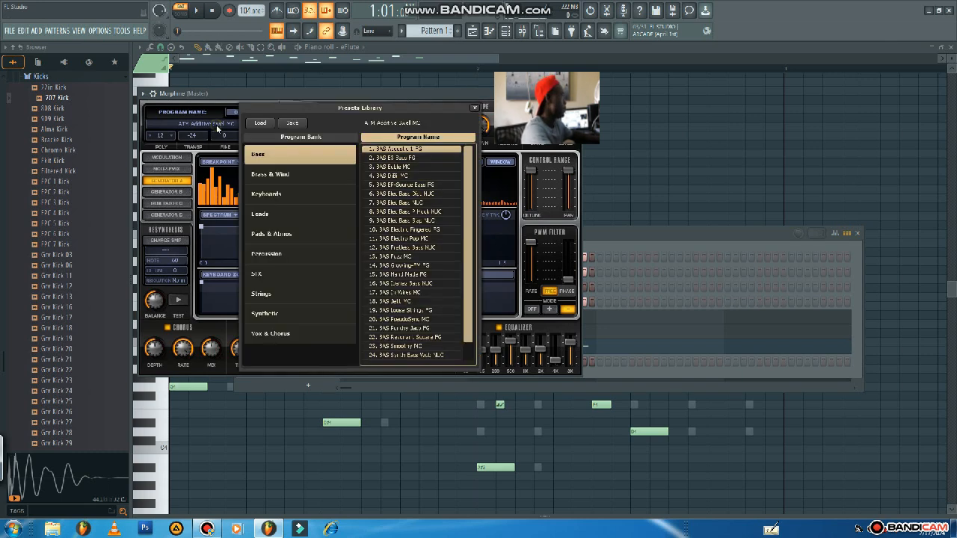
click(273, 255)
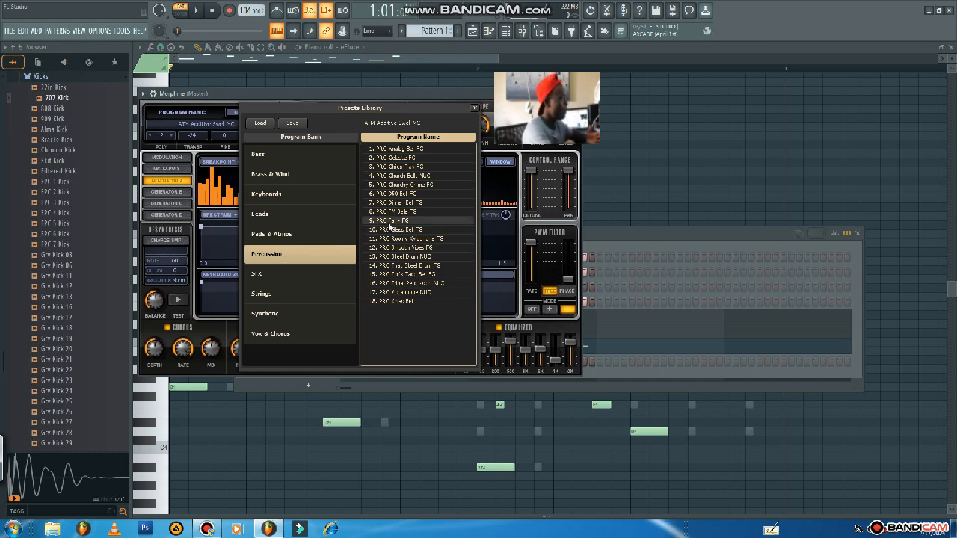
click(387, 221)
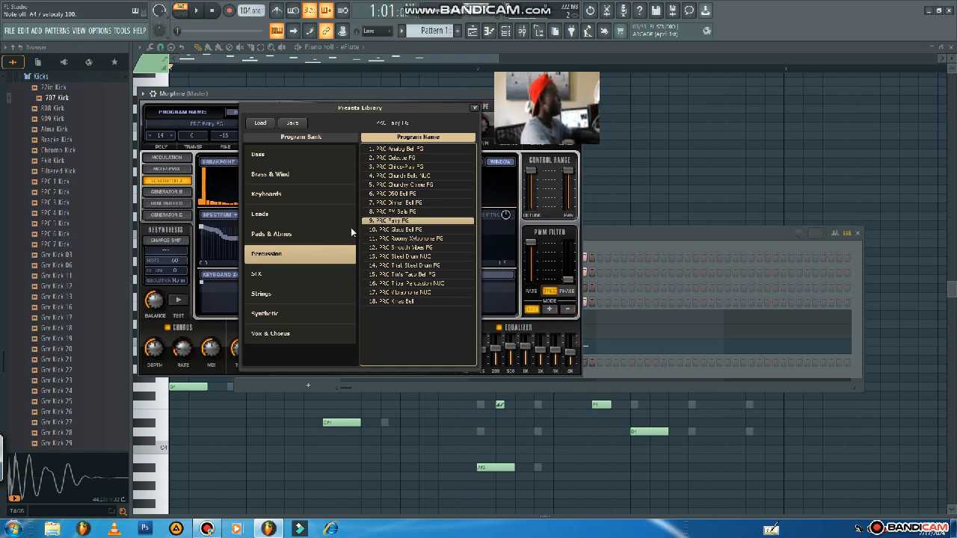
key(j)
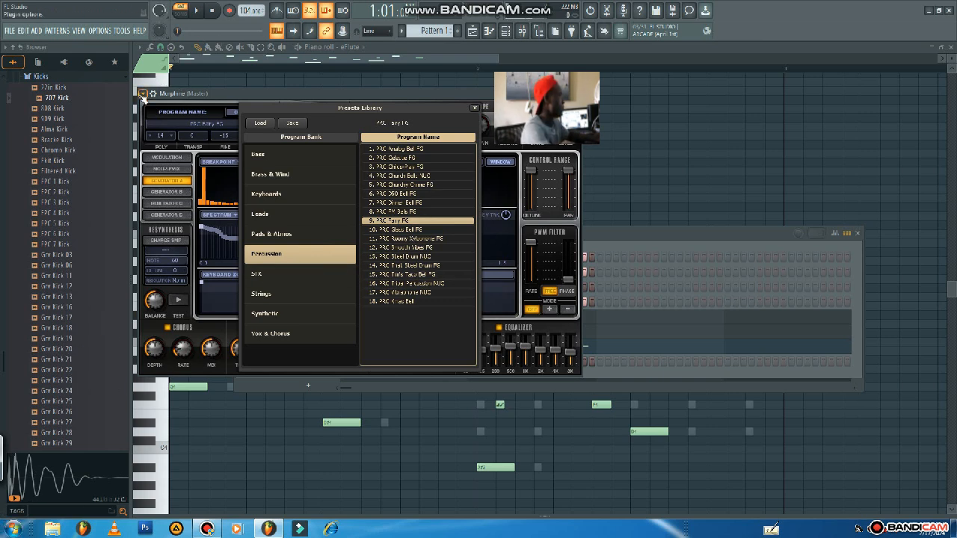
In Morphine's piano roll, place a one-step G4 note at step 6 of bar 1, checking its position with pattern playback.
click(143, 95)
click(150, 104)
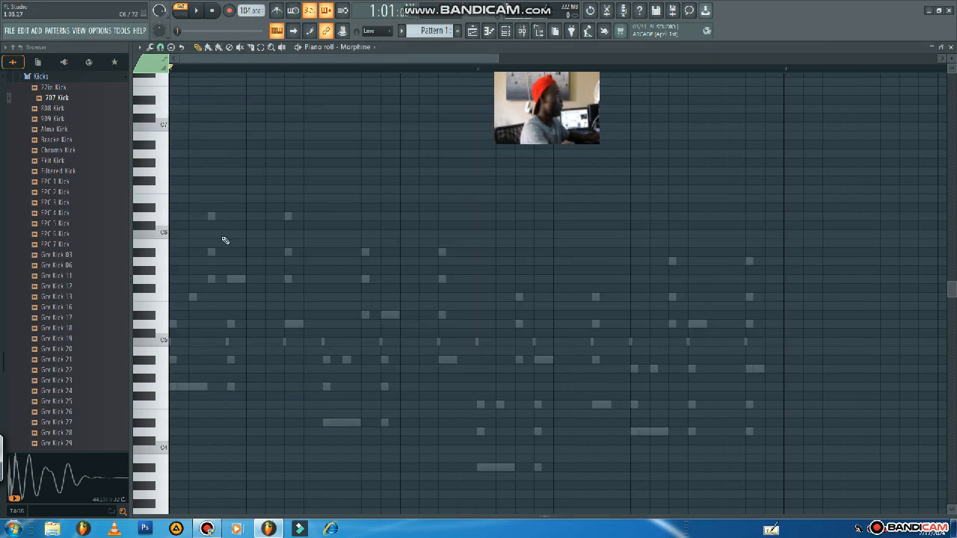
scroll(224, 244, down, 3)
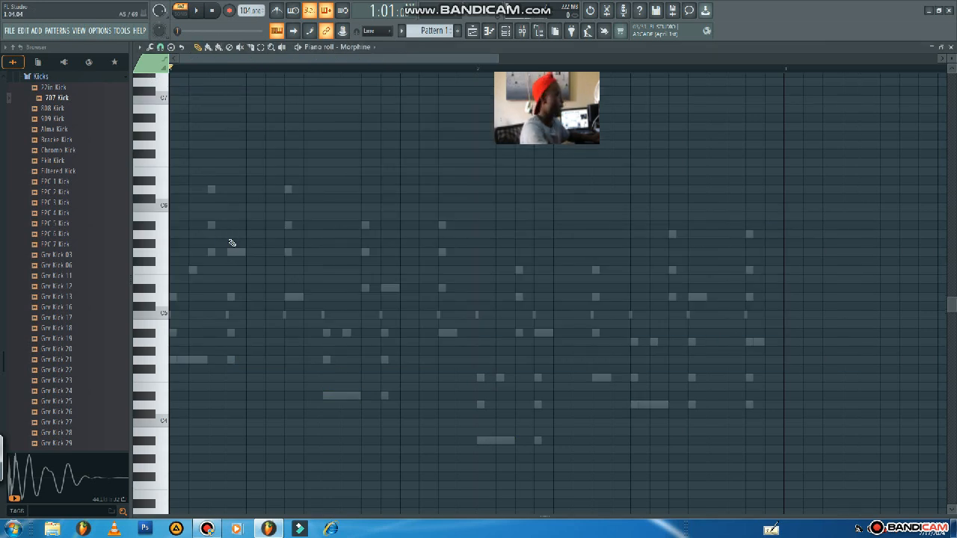
key(space)
click(232, 360)
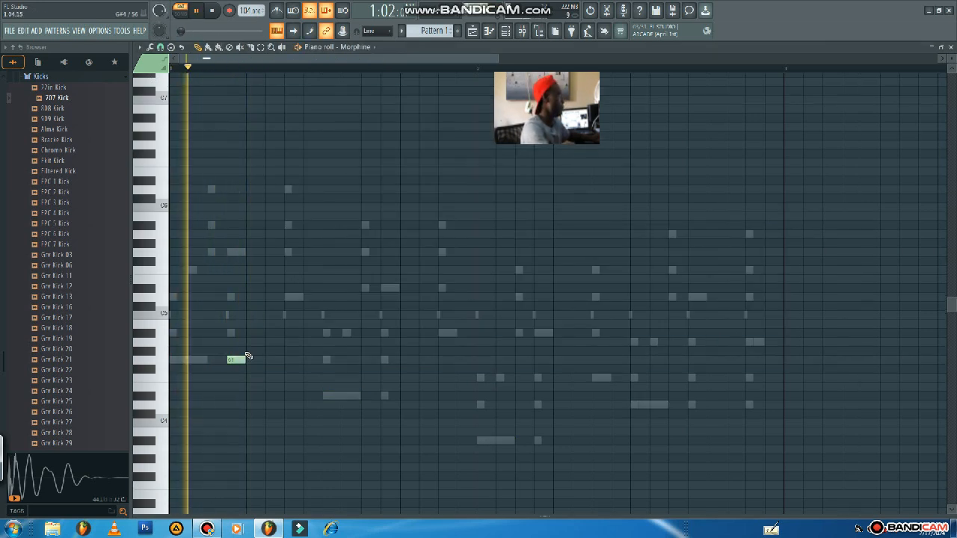
drag(242, 360, 263, 359)
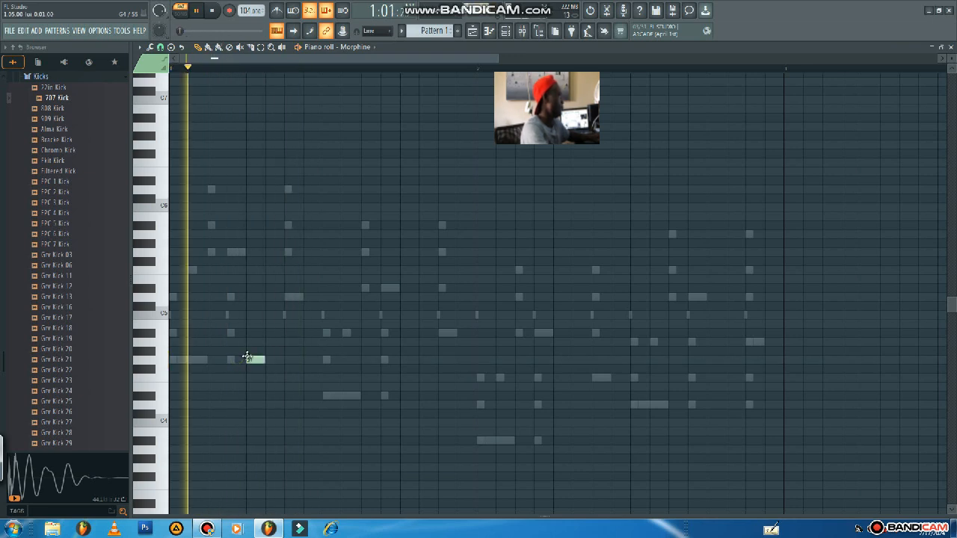
key(space)
key(space)
key(space)
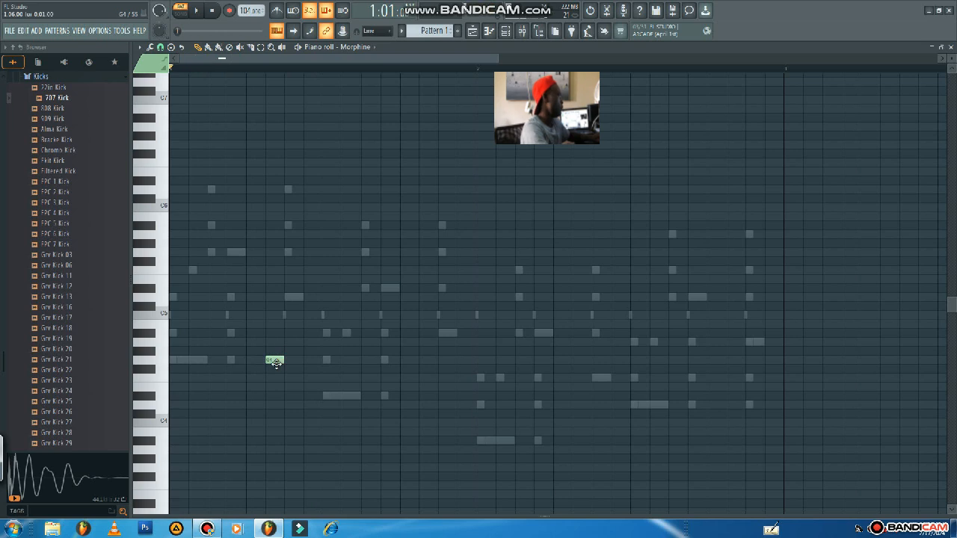
Add one-step notes to bar 1 of the Morphine part: D5 at step 8, D#4 at step 14 and A#4 at step 16.
click(513, 33)
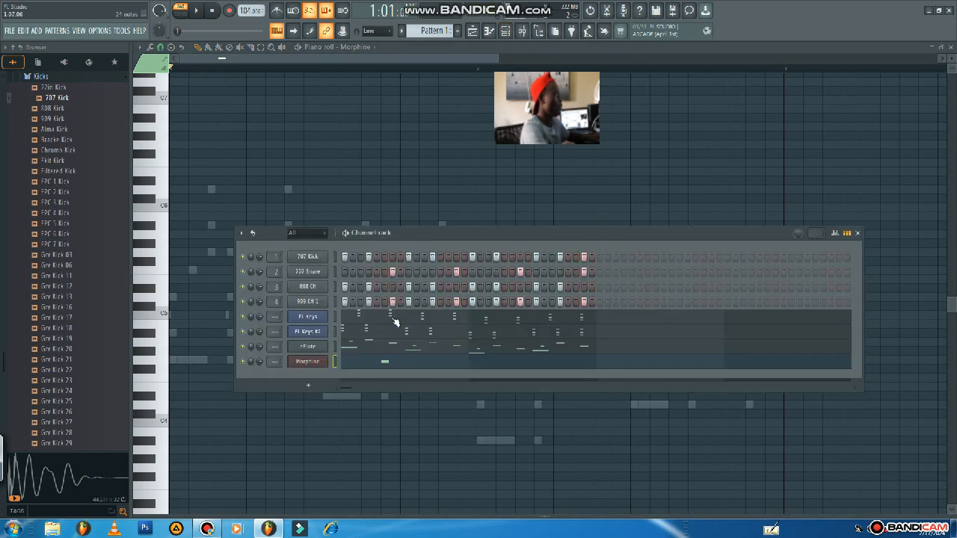
click(388, 363)
click(388, 361)
key(space)
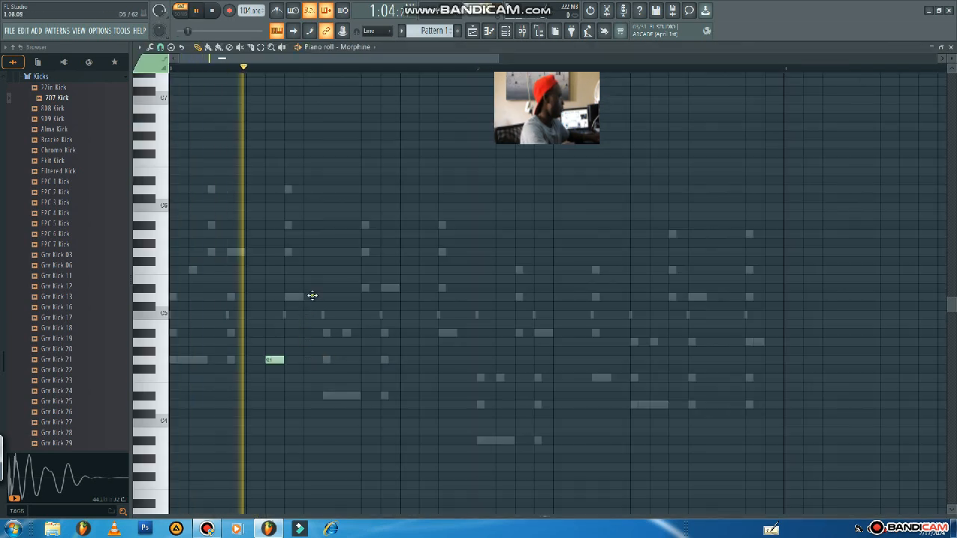
click(313, 297)
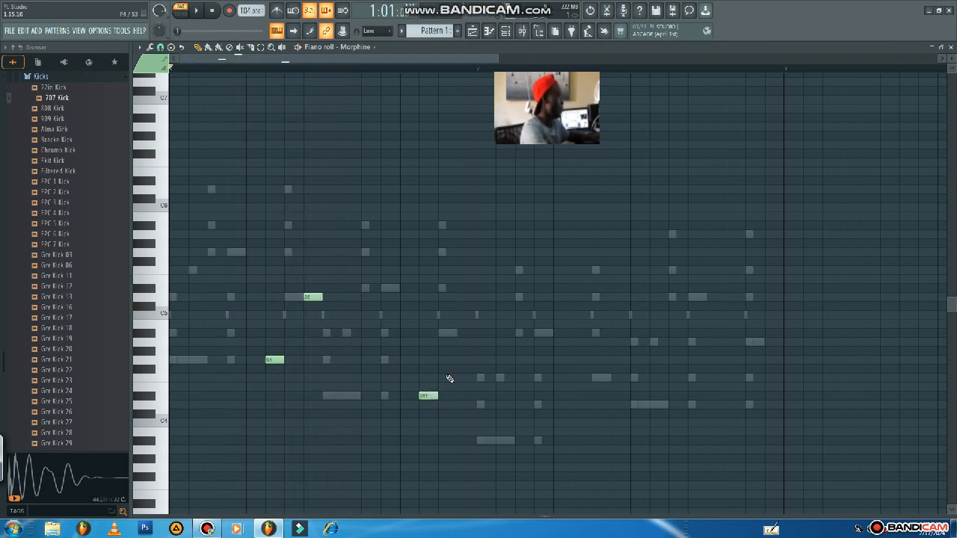
drag(452, 362, 459, 330)
key(space)
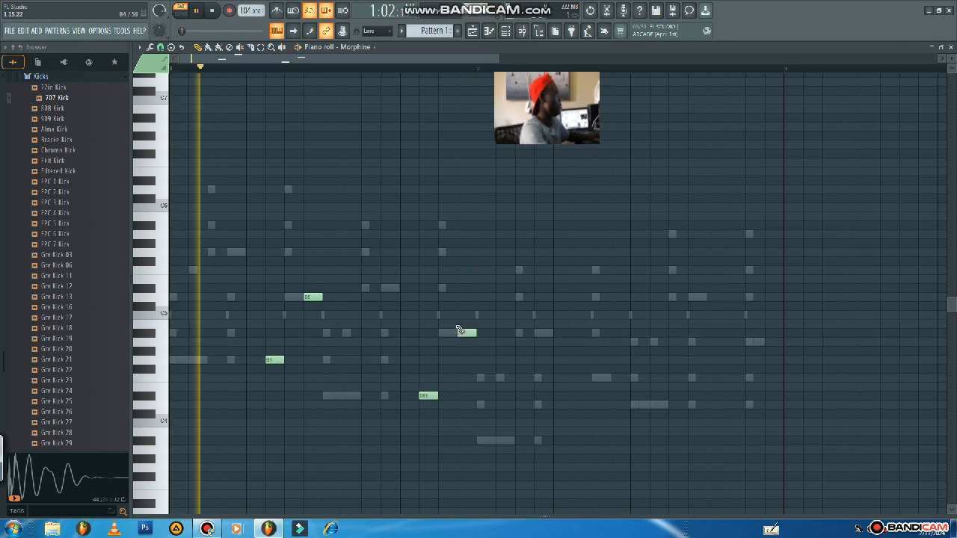
key(space)
Add one-step A#3 and F4 notes at steps 6 and 8 of bar 2, checking them with pattern playback.
drag(537, 411, 572, 404)
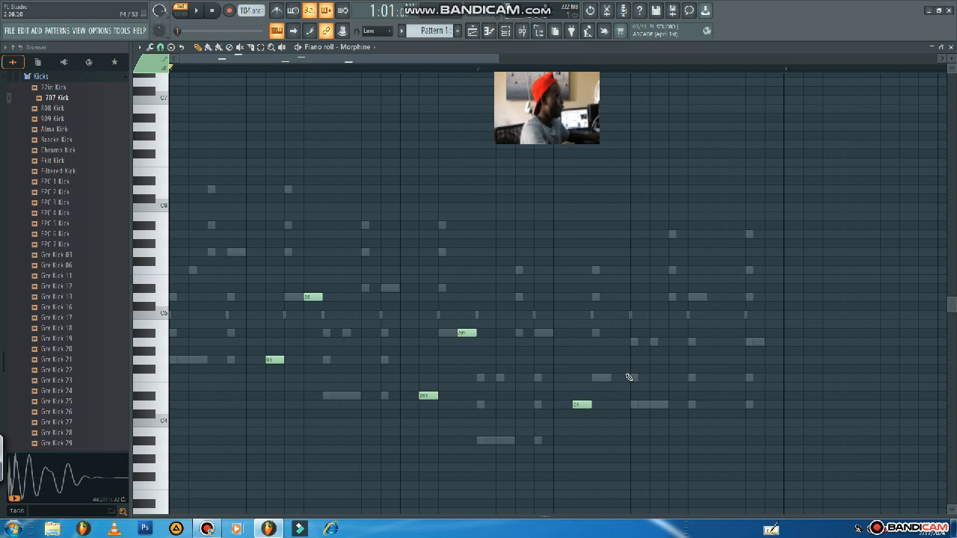
drag(612, 343, 611, 385)
drag(580, 427, 580, 443)
key(space)
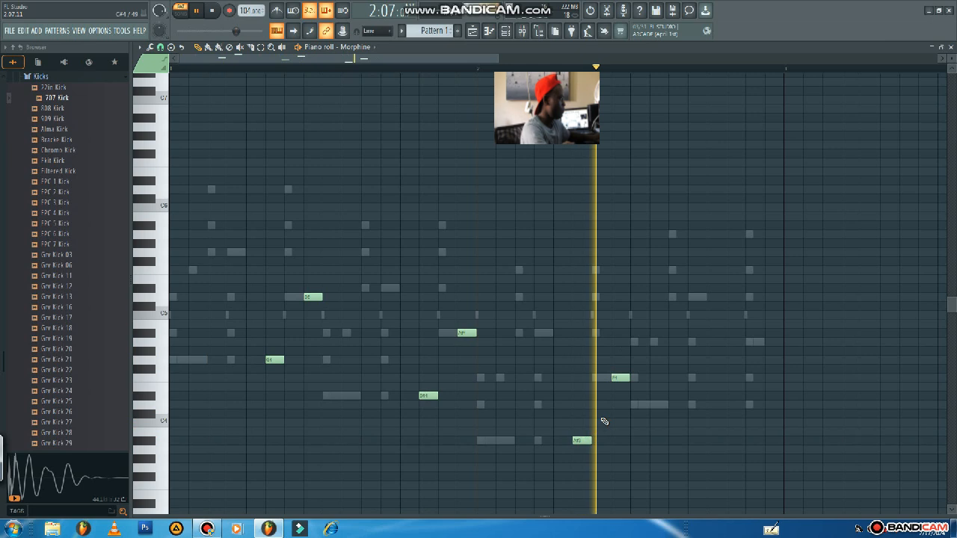
key(space)
Place one-step D4 and F4 notes at steps 14 and 16 of bar 2 and play the pattern.
click(717, 404)
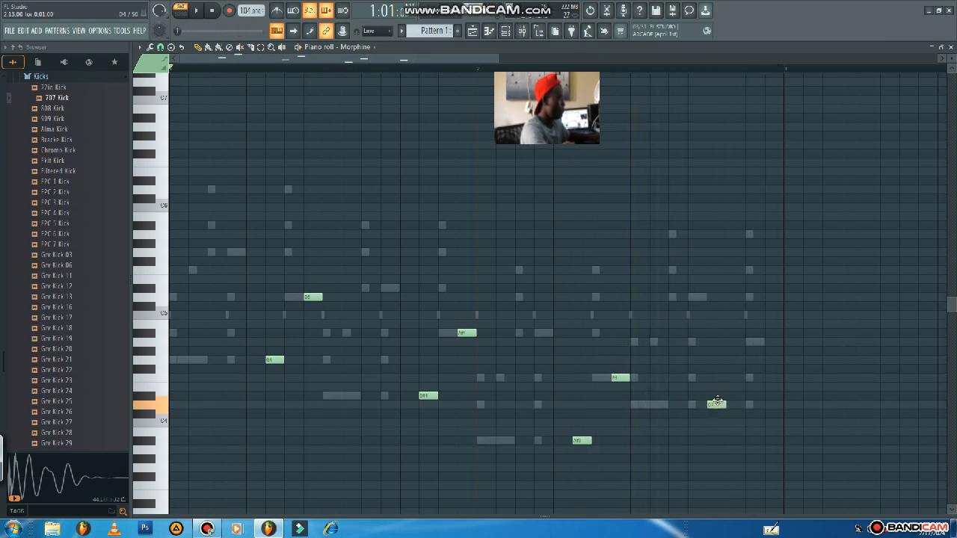
drag(731, 396, 757, 342)
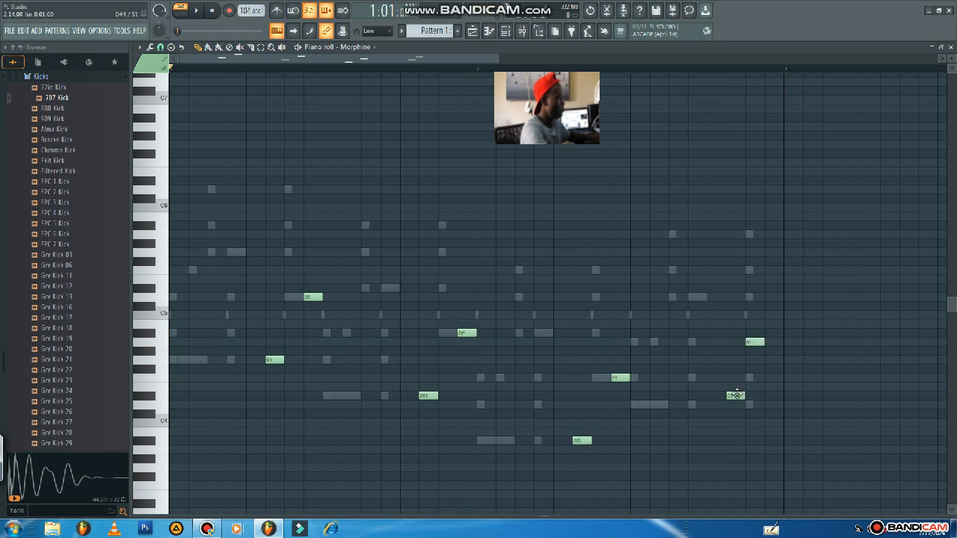
drag(736, 395, 732, 407)
drag(749, 361, 752, 381)
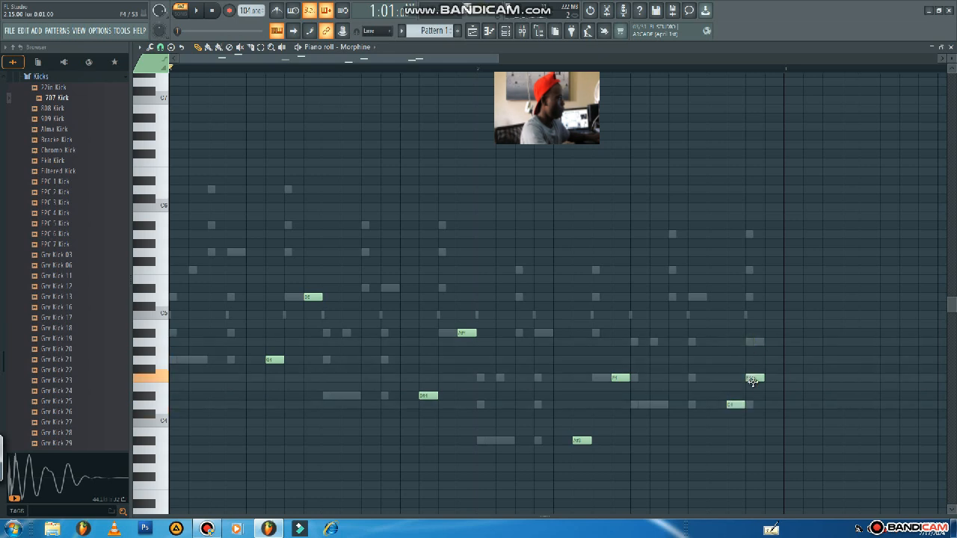
key(space)
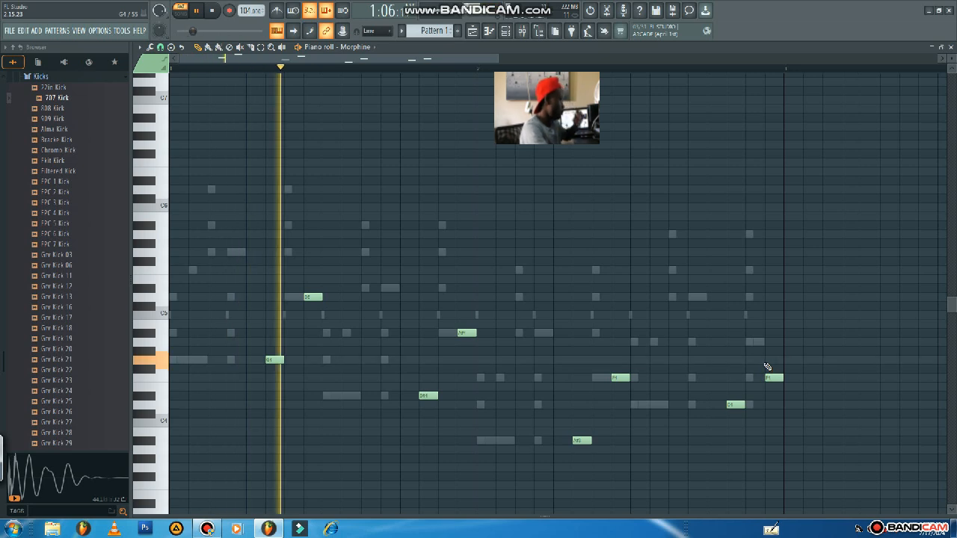
mouse_move(733, 404)
mouse_down()
mouse_move(715, 405)
mouse_move(743, 404)
mouse_up()
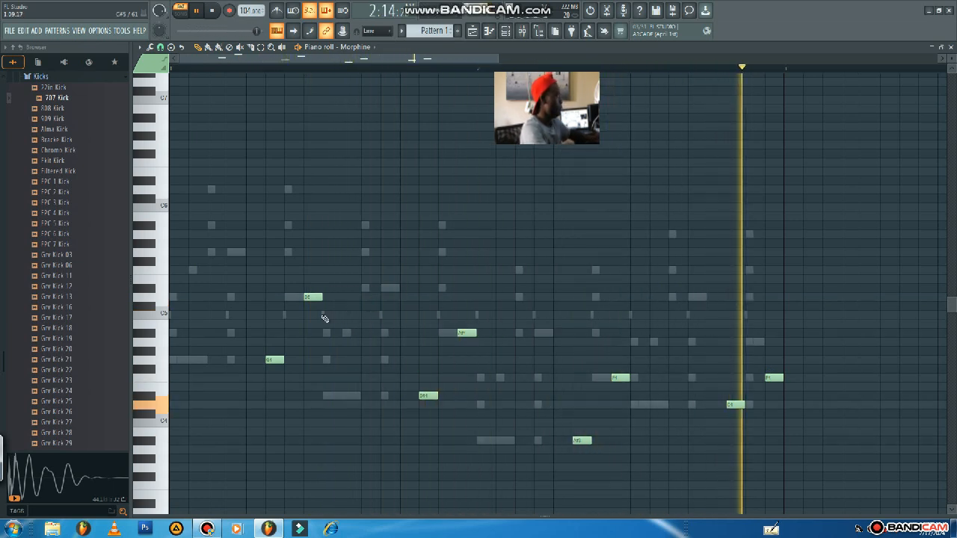
Add a one-step G4 at step 11 of bar 1 and an A4 at step 11 of bar 2, and play the pattern.
drag(331, 363, 359, 368)
key(space)
key(space)
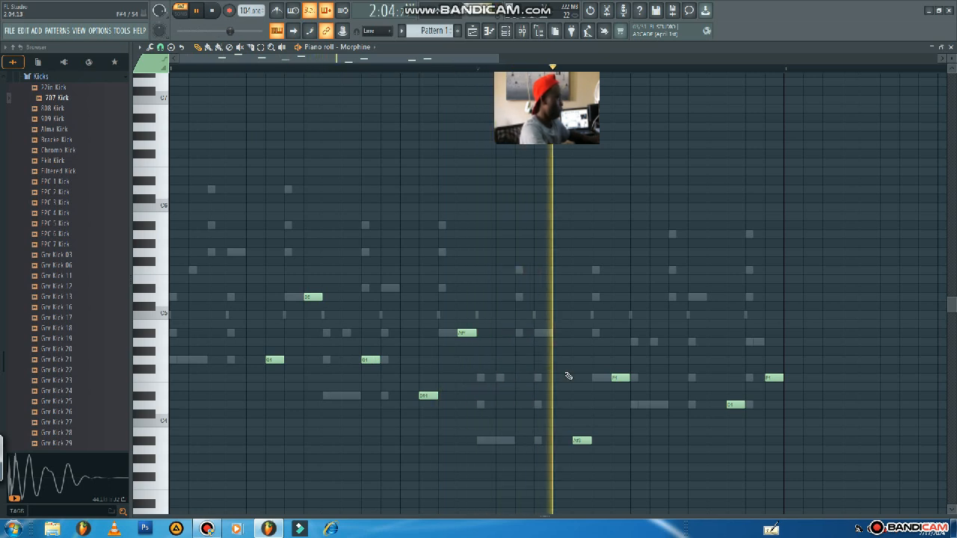
click(676, 342)
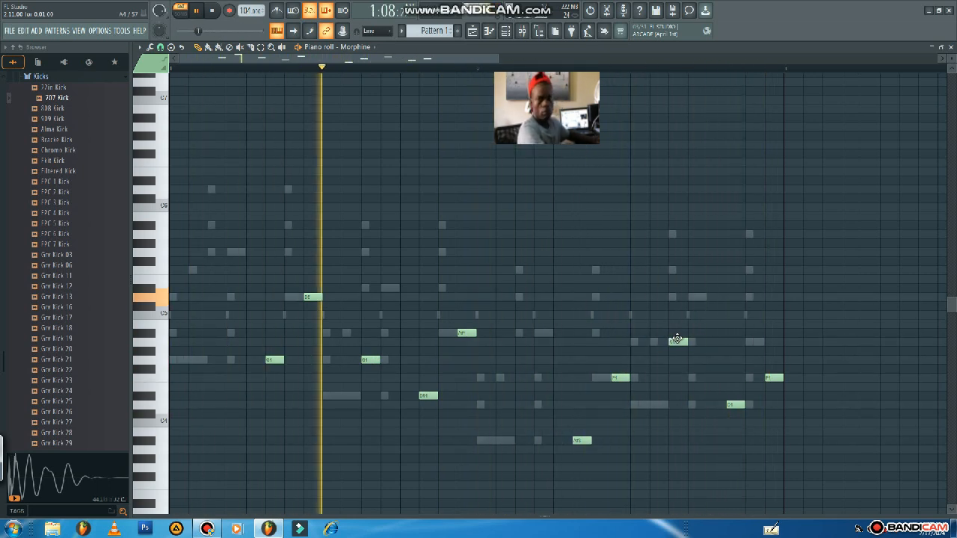
key(space)
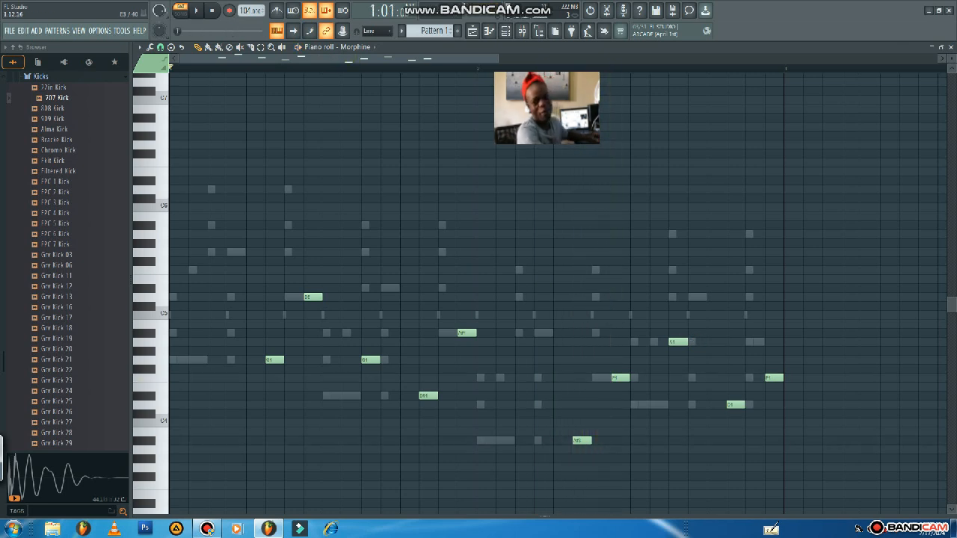
key(space)
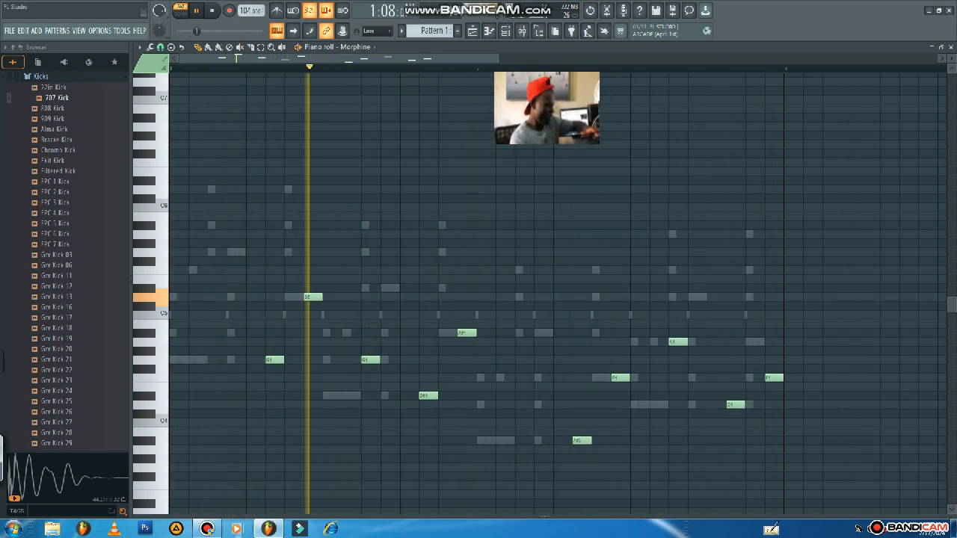
key(space)
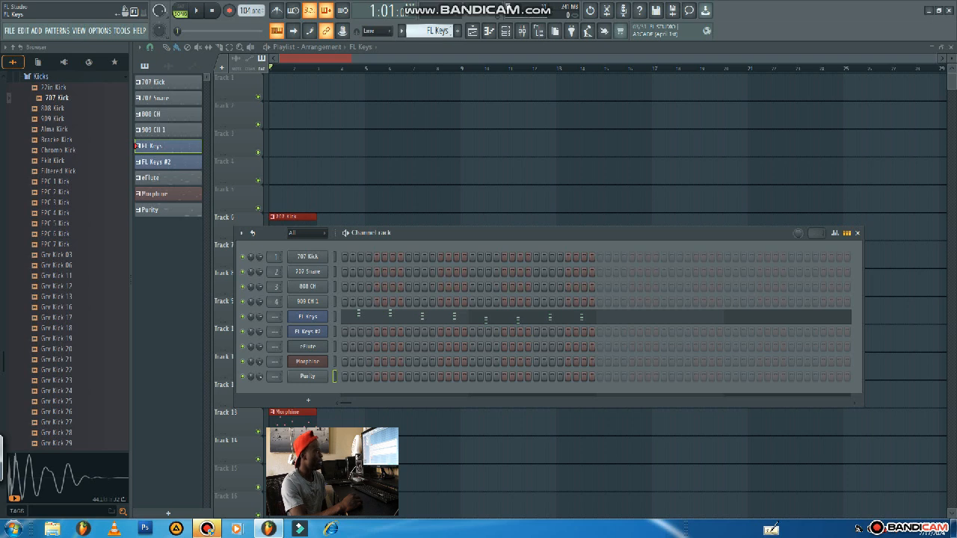
Try to split the FL Keys pattern by channel.
click(432, 34)
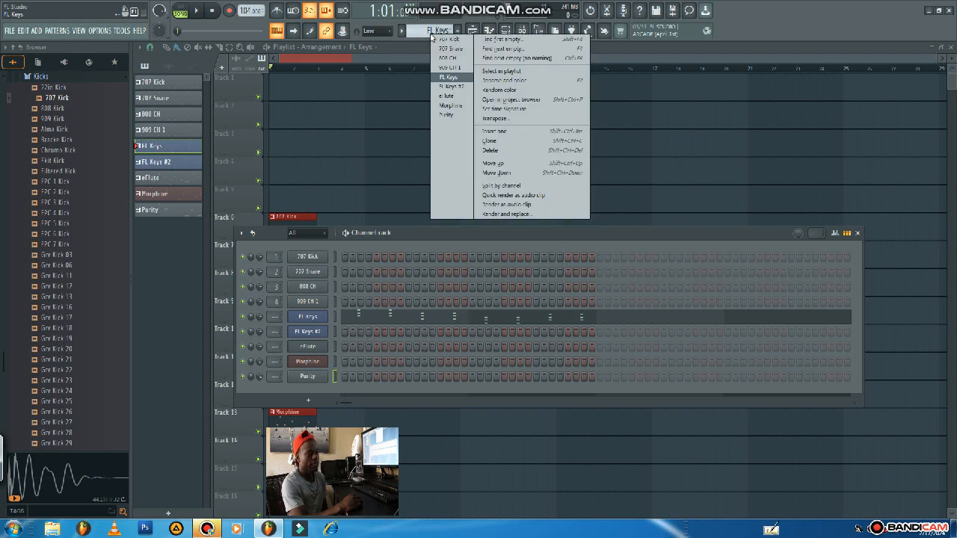
click(493, 187)
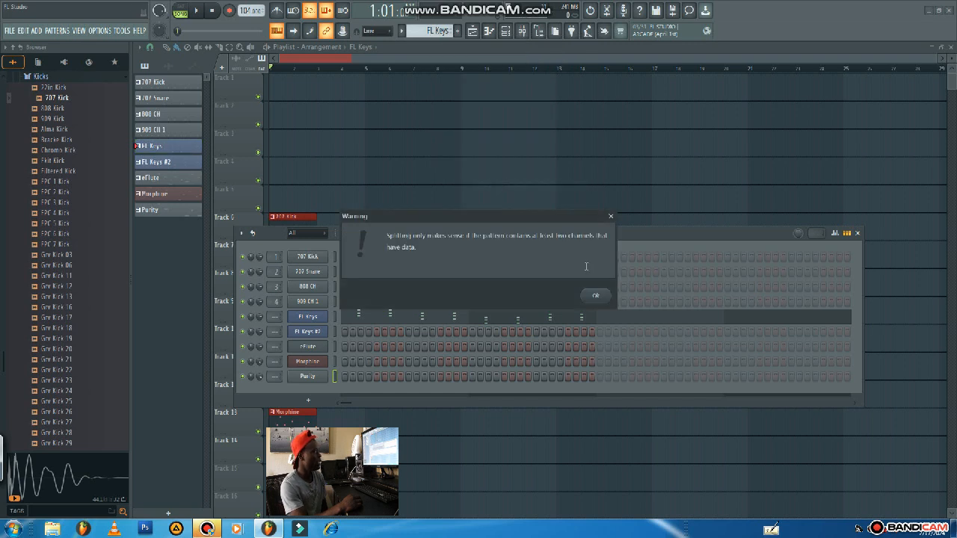
click(596, 296)
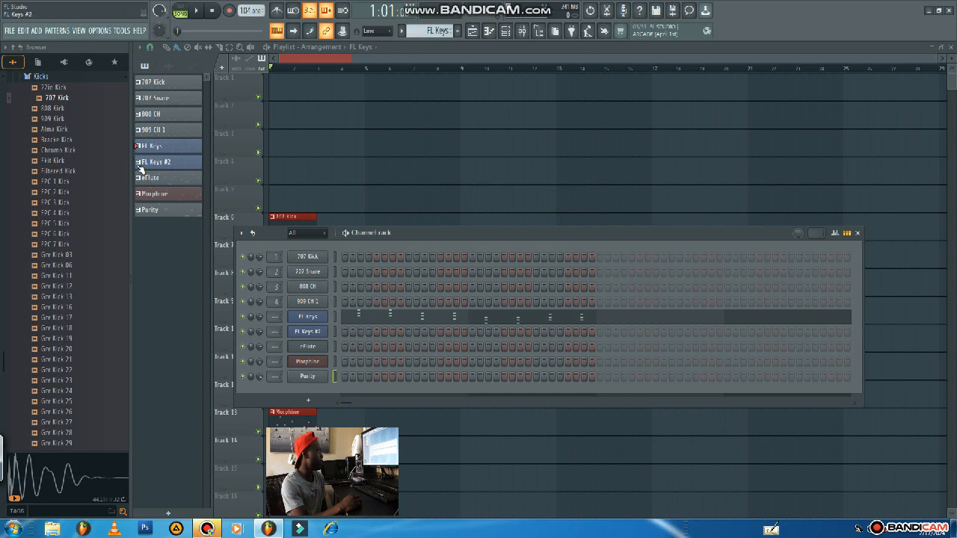
Place the 909 CH 1, FL Keys, FL Keys #2 and Morphine patterns at bar 1 of playlist tracks 4, 5, 6 and 7 respectively.
click(858, 232)
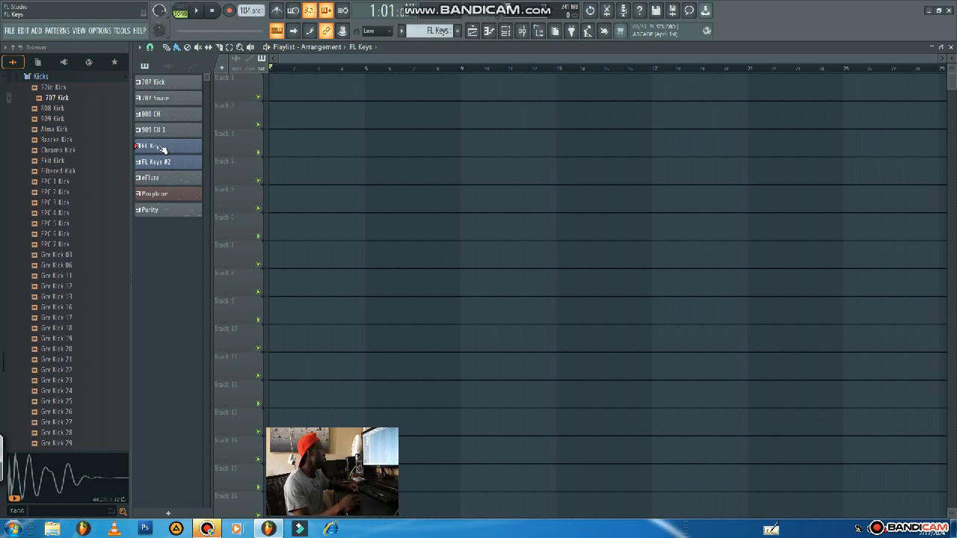
drag(161, 152, 261, 206)
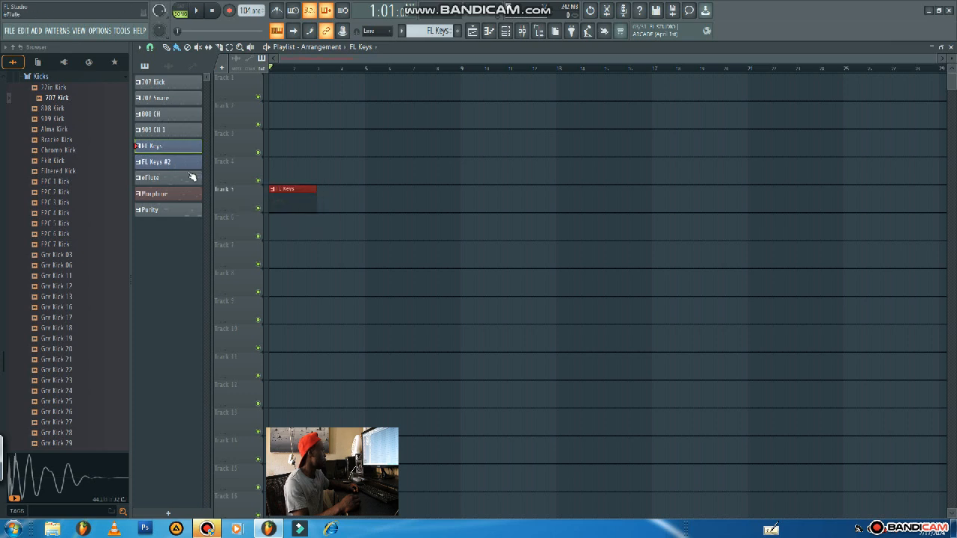
drag(178, 163, 274, 222)
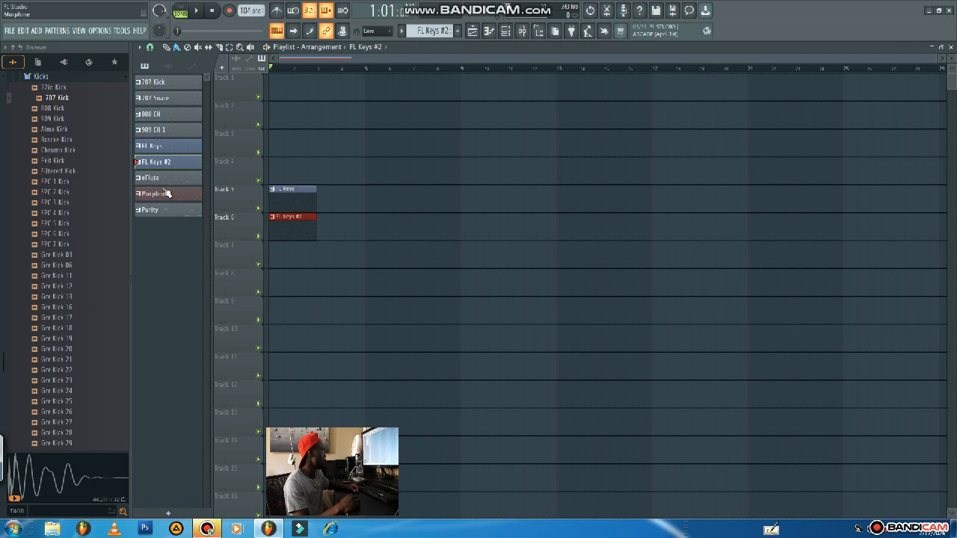
drag(160, 195, 292, 258)
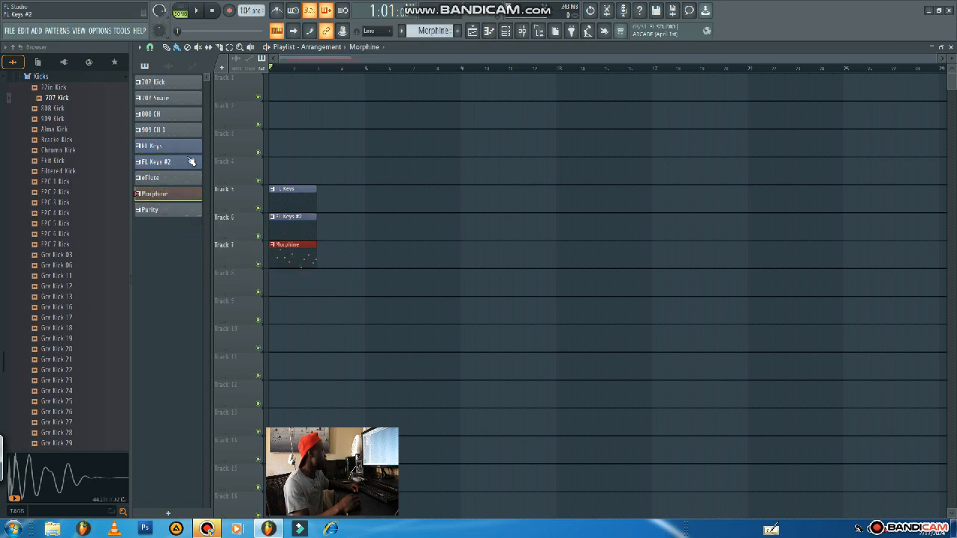
drag(183, 135, 290, 168)
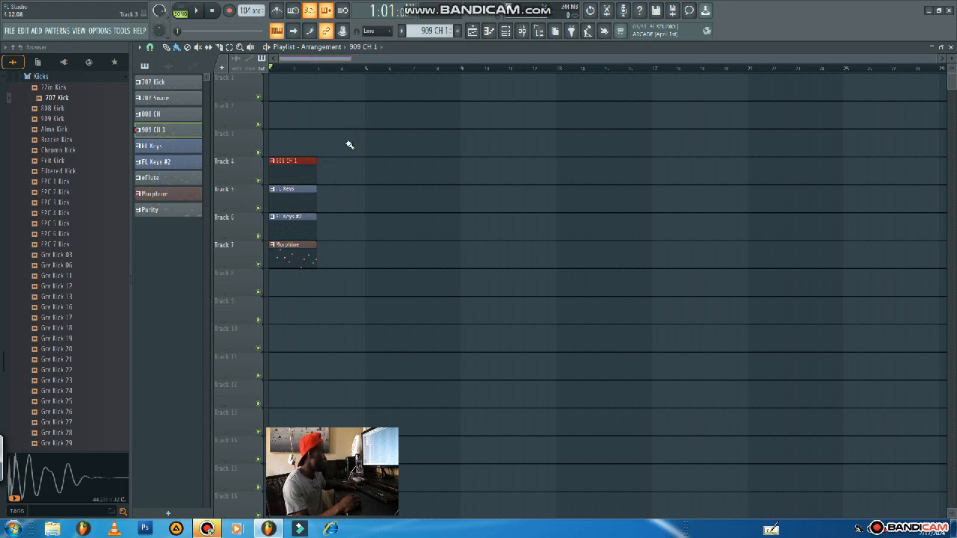
Duplicate the four clips on tracks 4 to 7 back to back through the end of bar 16.
drag(347, 146, 307, 320)
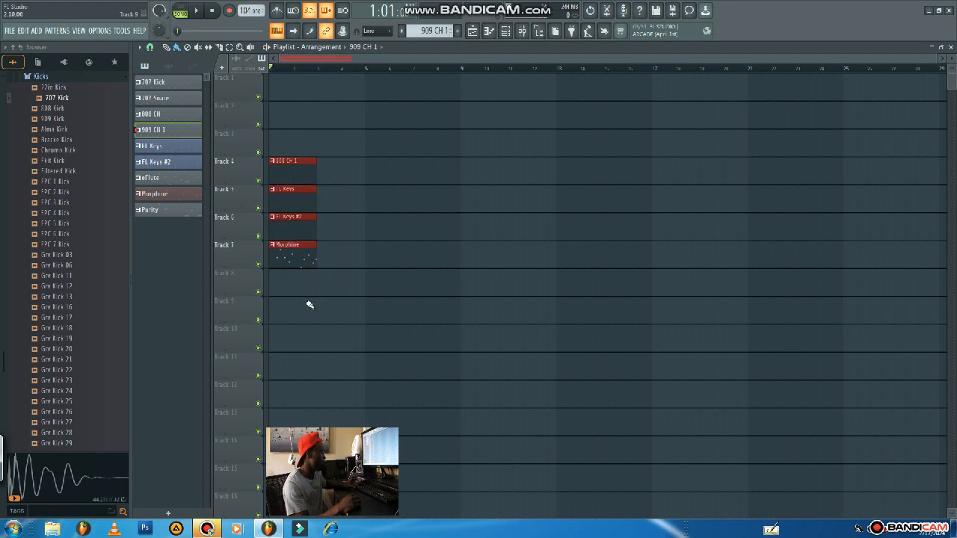
key(ctrl+b)
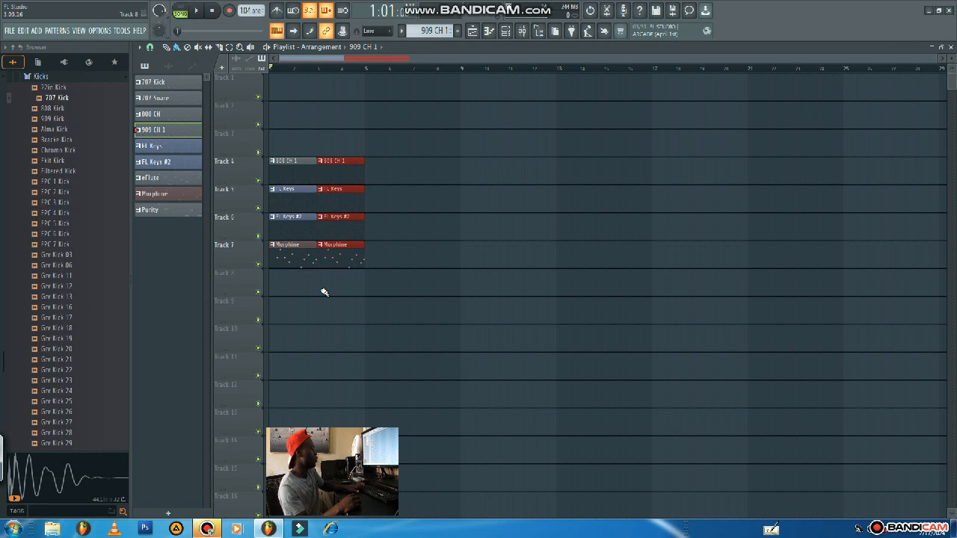
key(ctrl+b)
key(ctrl+b)
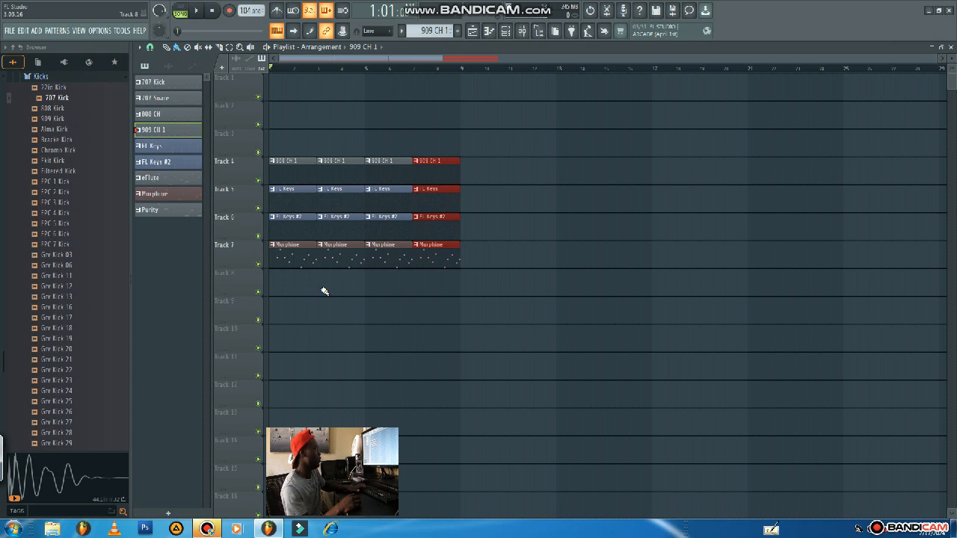
key(ctrl+b)
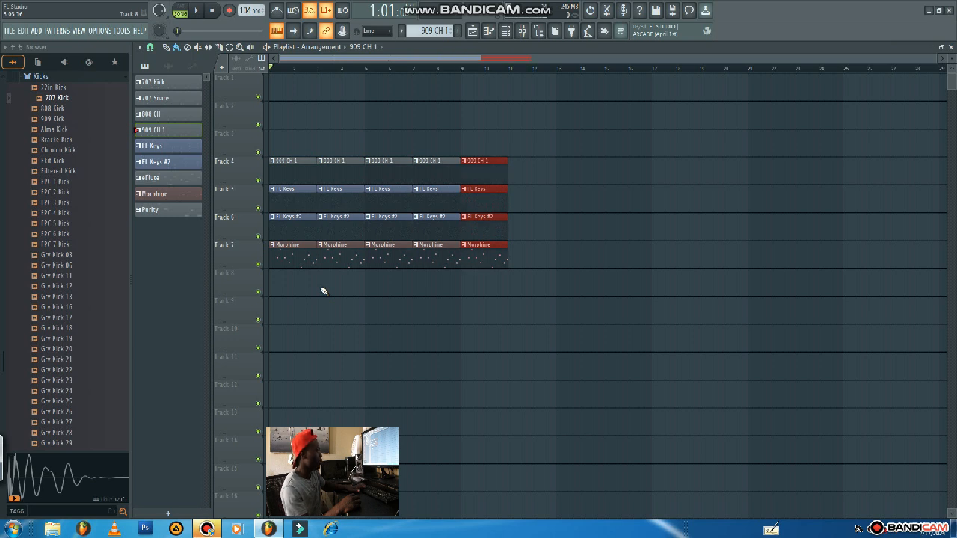
key(ctrl+b)
key(ctrl+b)
key(ctrl+b)
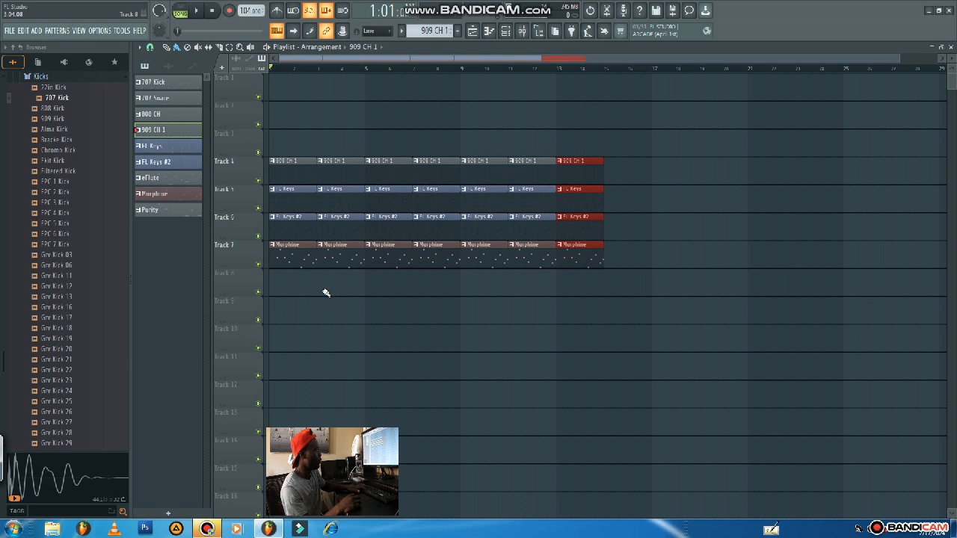
click(468, 402)
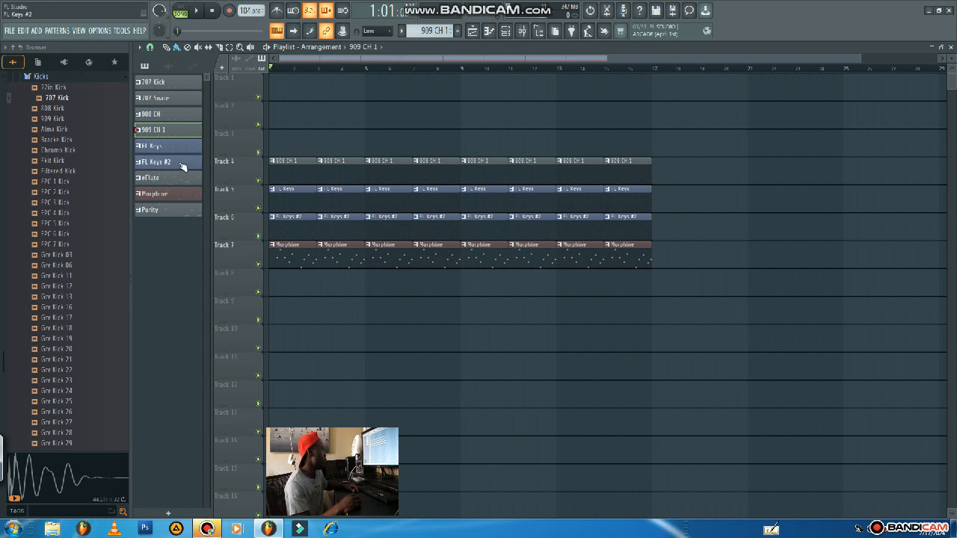
Place the 707 Kick pattern on Track 3 at bar 5 and repeat it through the end of bar 16.
drag(210, 95, 364, 150)
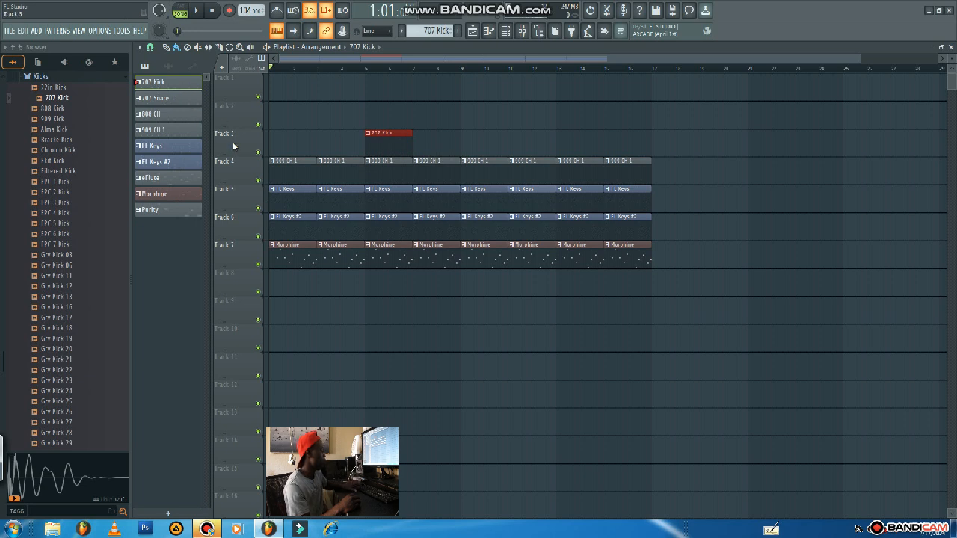
key(ctrl+b)
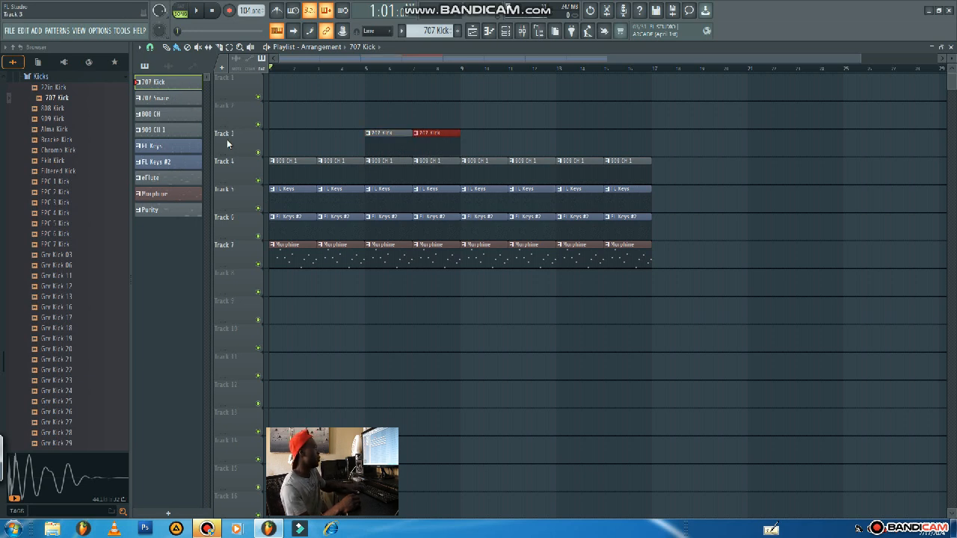
key(ctrl+b)
key(ctrl+b)
key(ctrl+b)
key(ctrl+b)
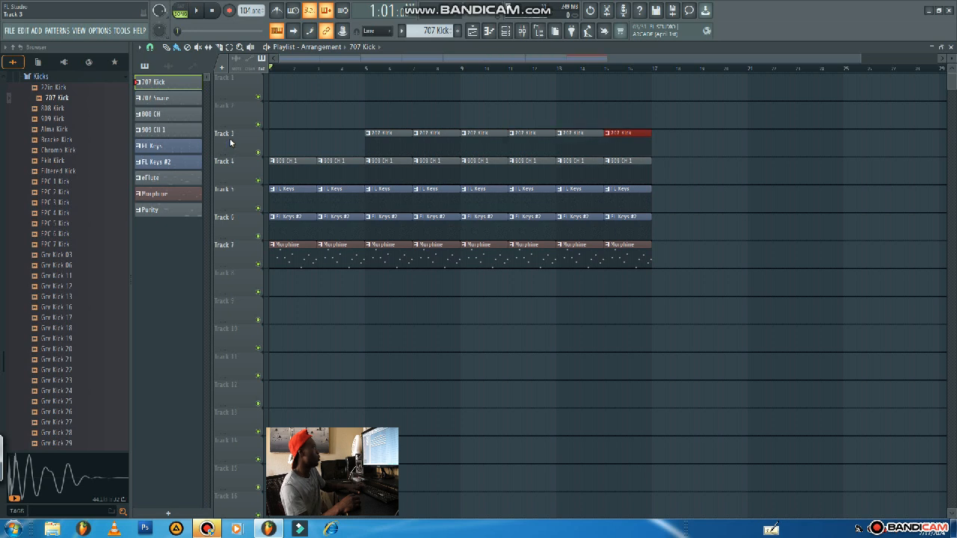
Place the 707 Snare pattern on Track 2 at bar 5 and repeat it through the end of bar 16.
drag(163, 106, 379, 114)
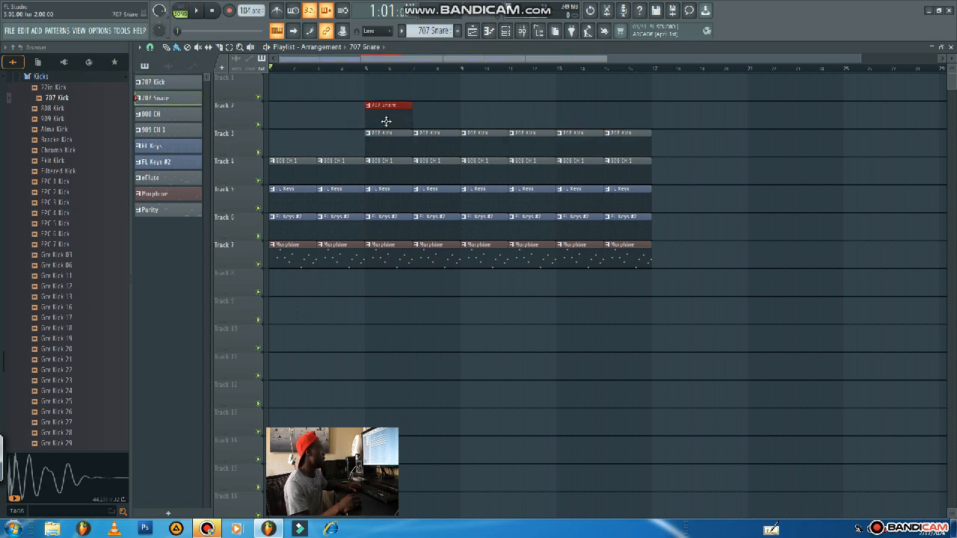
key(ctrl+b)
key(ctrl+b)
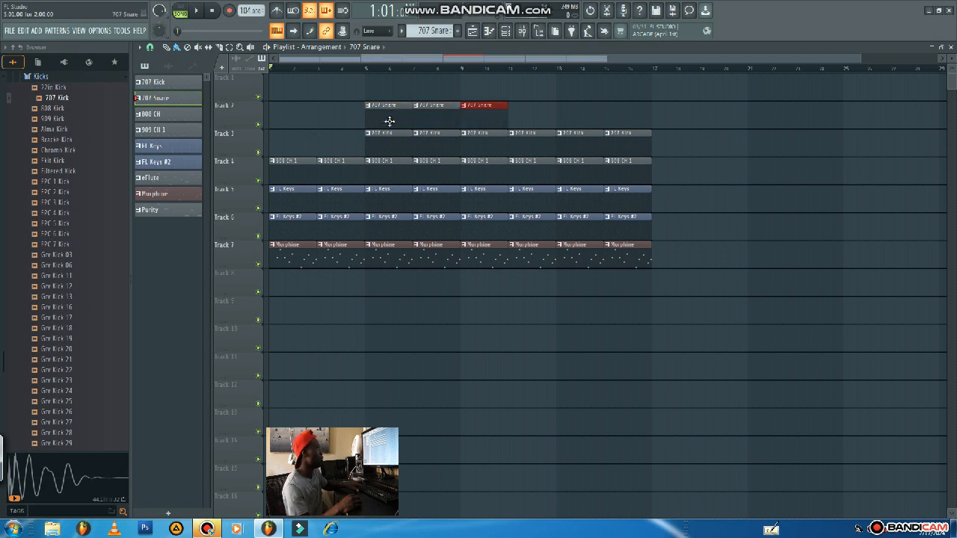
key(ctrl+b)
key(ctrl+b)
key(ctrl+b)
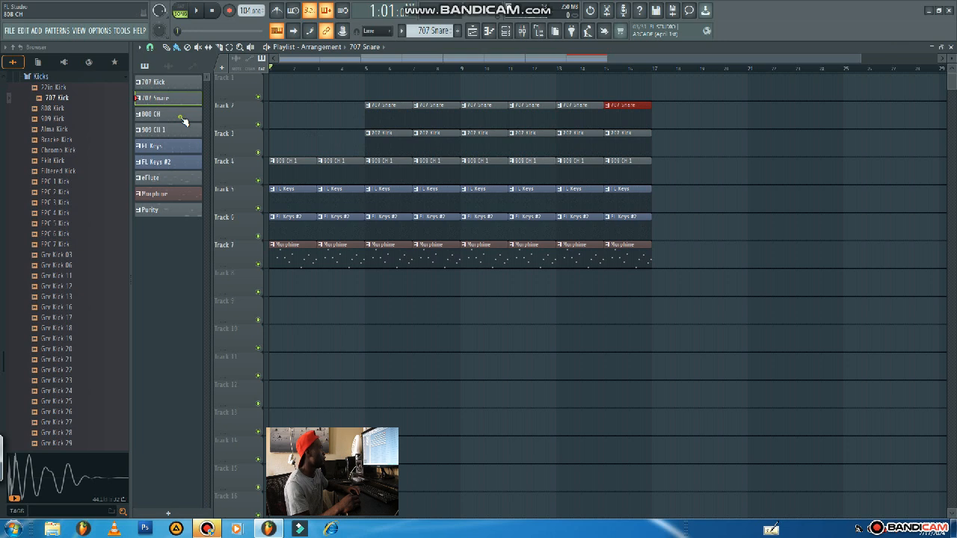
Place the 808 CH pattern on Track 1 at bar 5 and repeat it through the end of bar 16.
drag(186, 121, 366, 89)
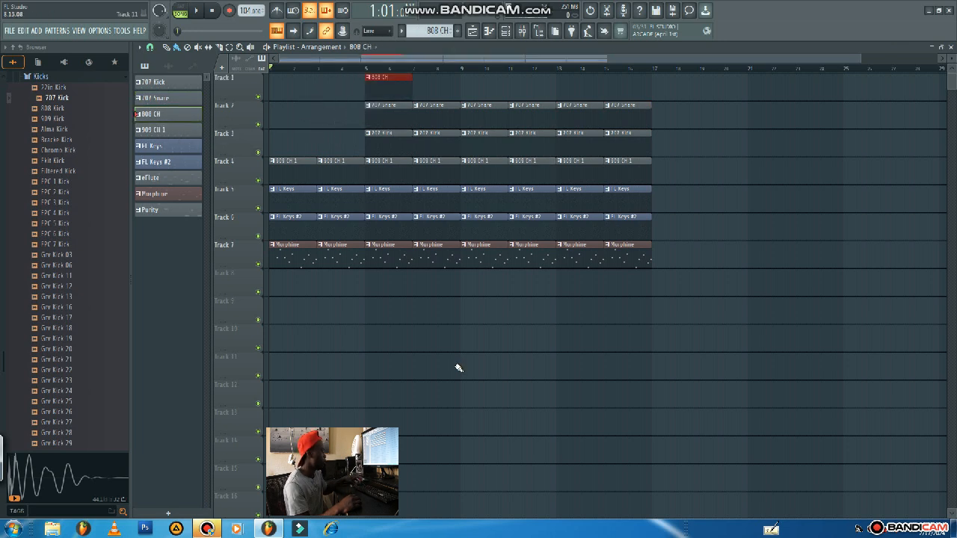
key(ctrl+b)
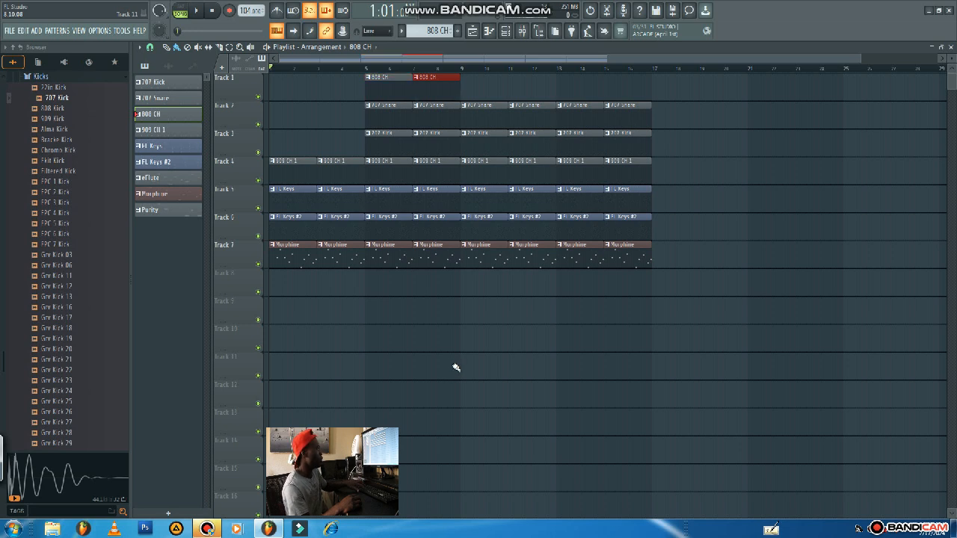
key(ctrl+b)
key(ctrl+b)
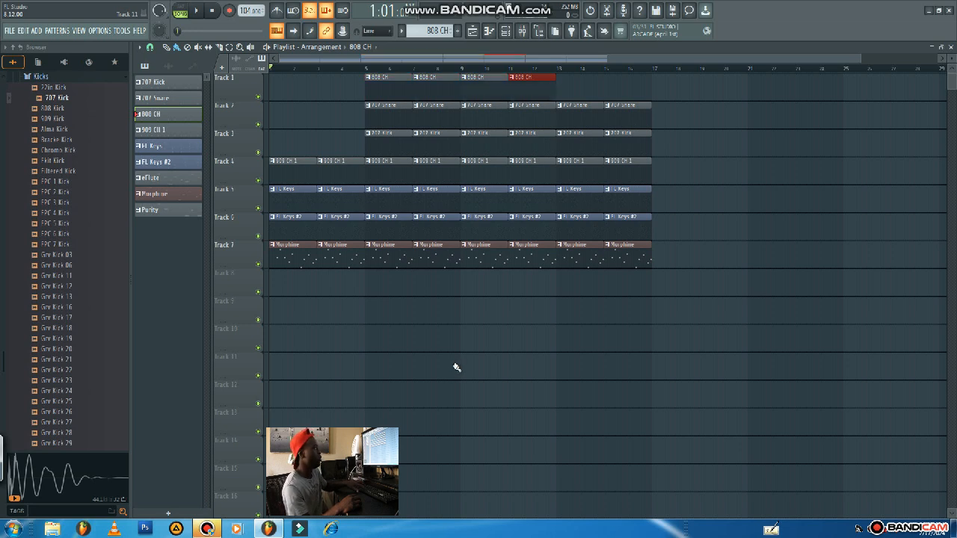
key(ctrl+b)
key(ctrl+b)
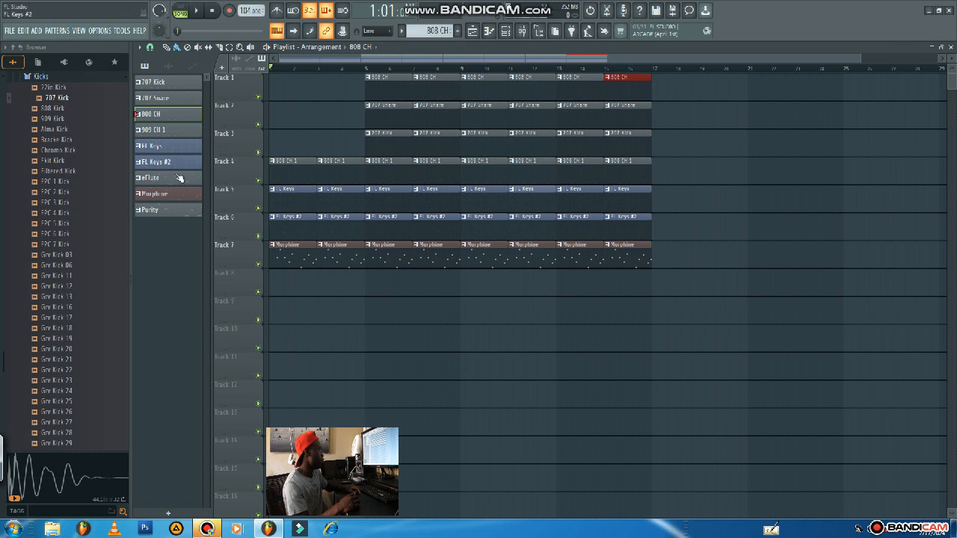
Place the eFlute pattern on Track 8 at bar 9 and repeat it through the end of bar 16.
drag(175, 184, 464, 284)
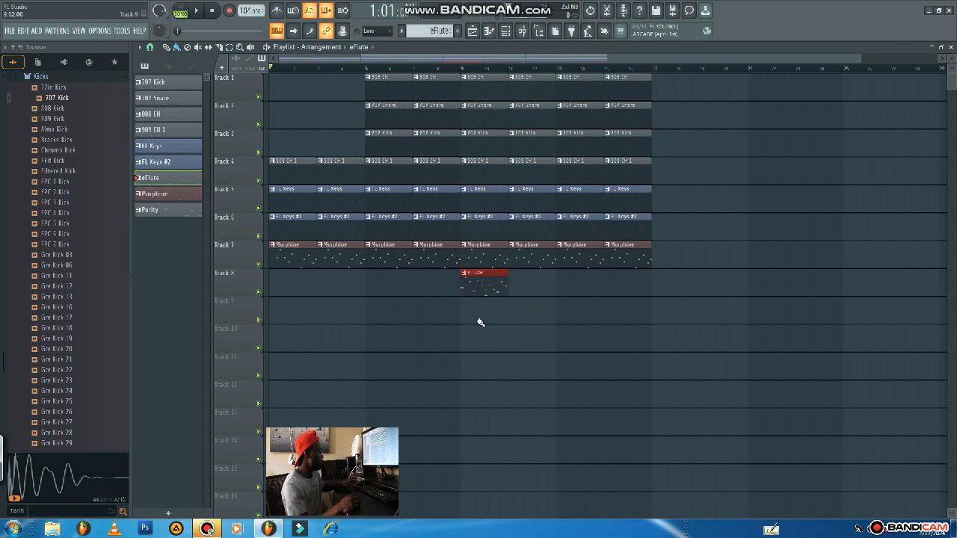
key(ctrl+b)
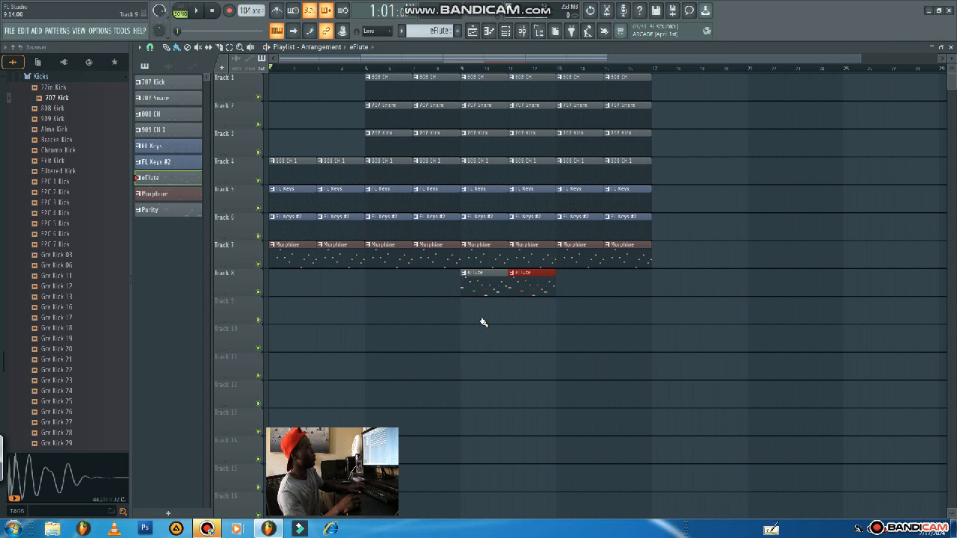
key(ctrl+b)
key(ctrl+b)
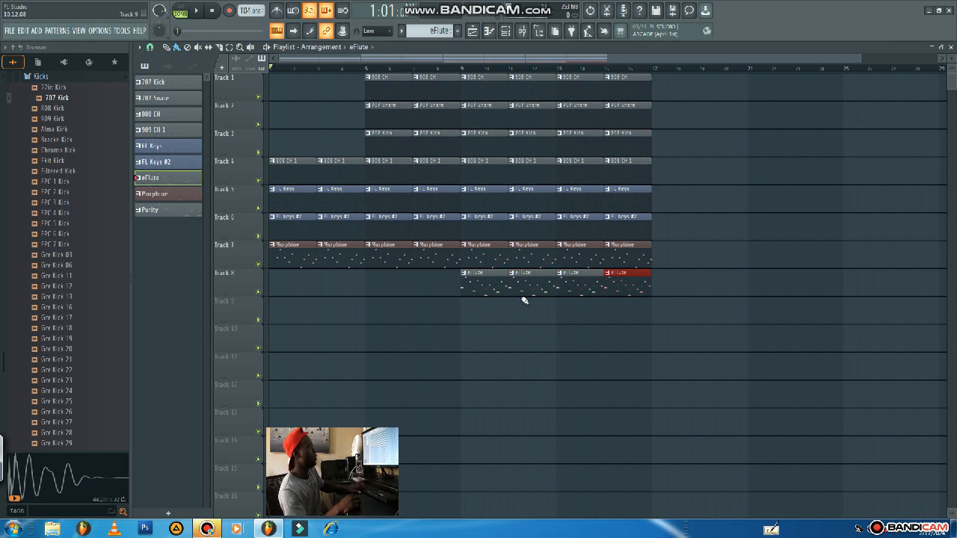
Place the Purity pattern on Track 9 at bar 9 and repeat it through the end of bar 16.
drag(177, 213, 465, 331)
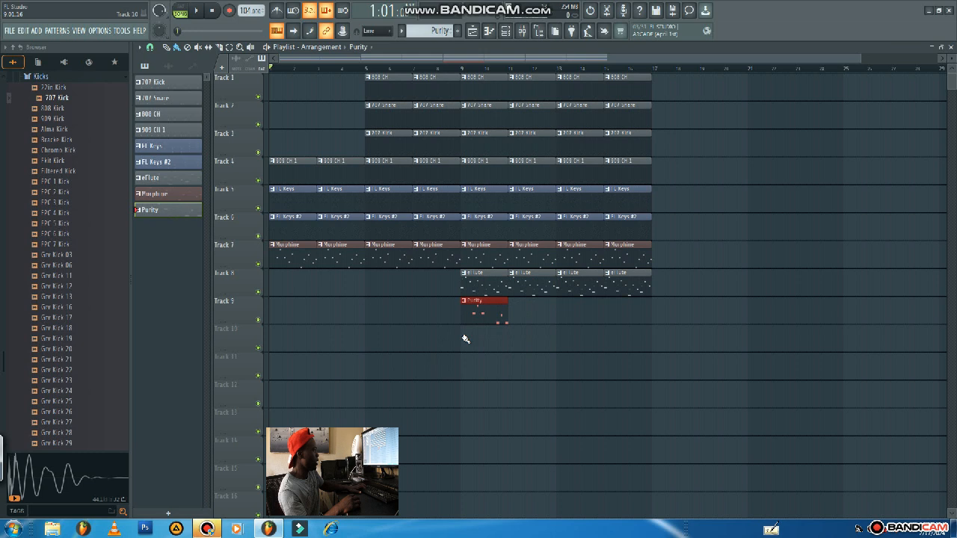
key(ctrl+b)
key(ctrl+b)
key(ctrl+b)
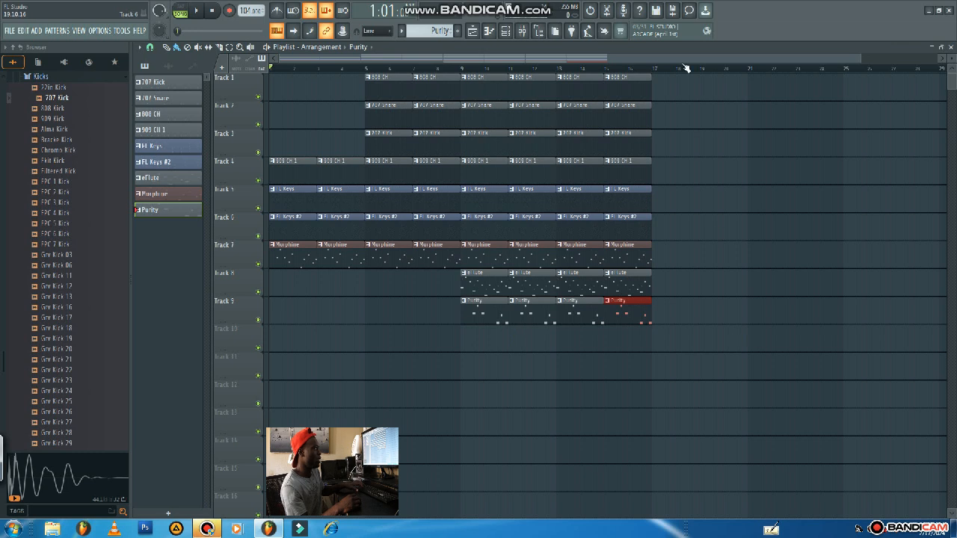
Select the bar 15 clips on tracks 1 to 6 and duplicate them back to back through the end of bar 24.
drag(682, 93, 625, 215)
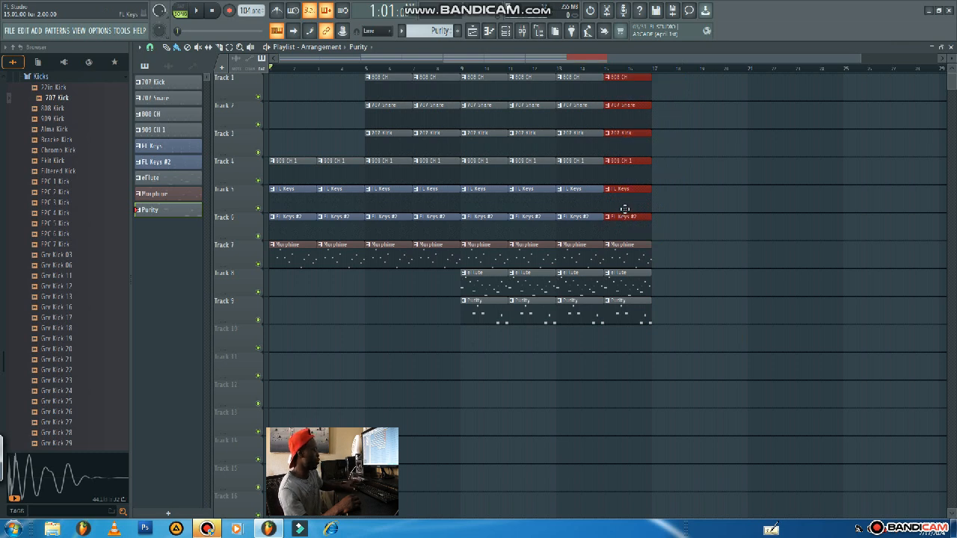
key(ctrl+b)
key(ctrl+b)
key(ctrl+b)
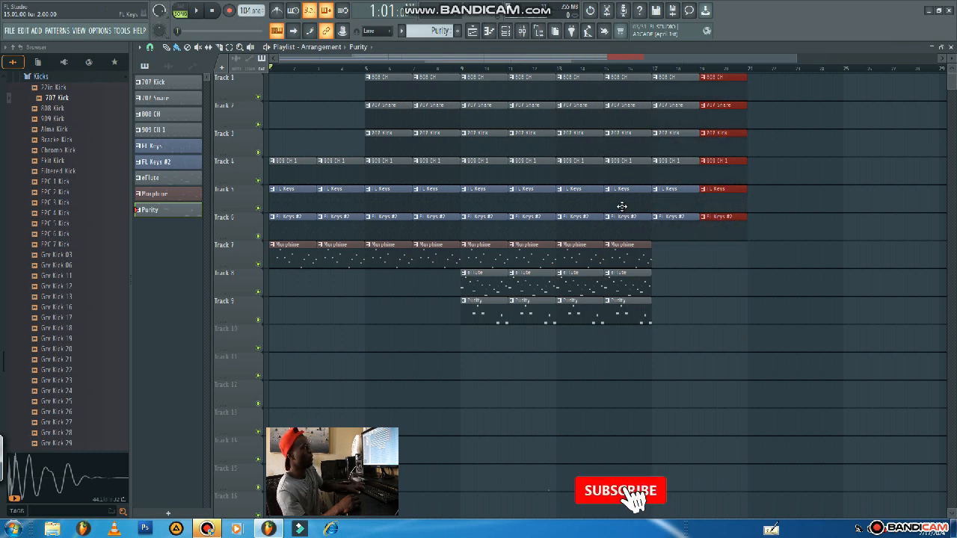
key(ctrl+b)
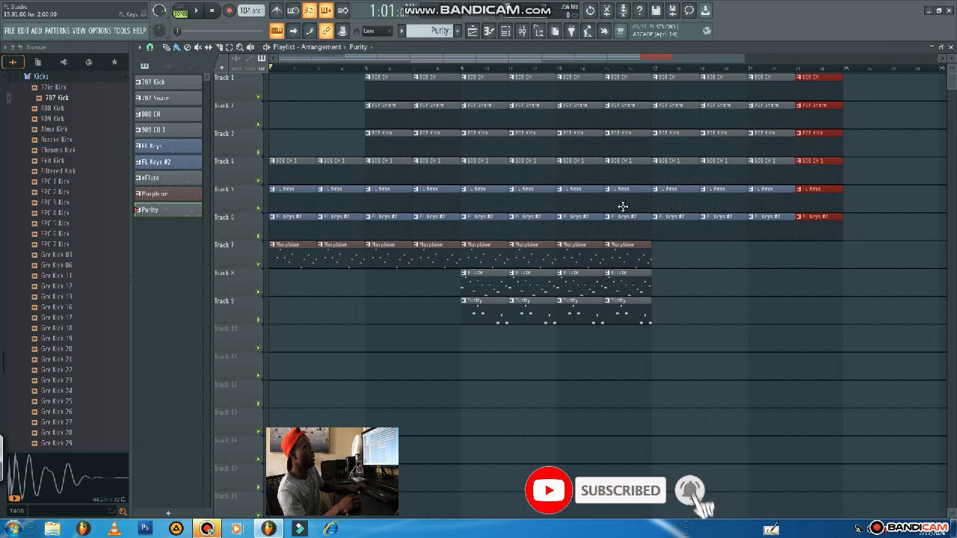
Add eFlute clips on Track 8 from bar 17 through the end of bar 20.
click(632, 276)
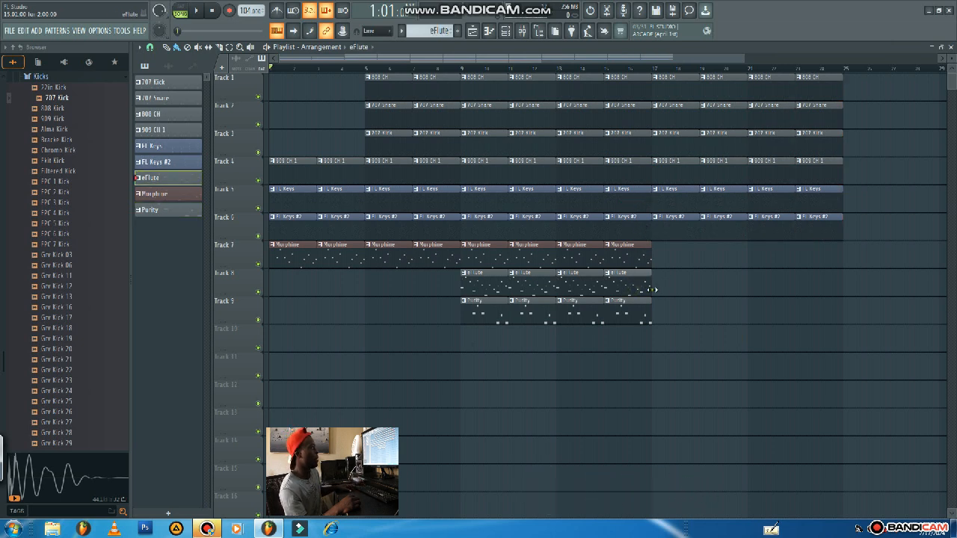
click(653, 289)
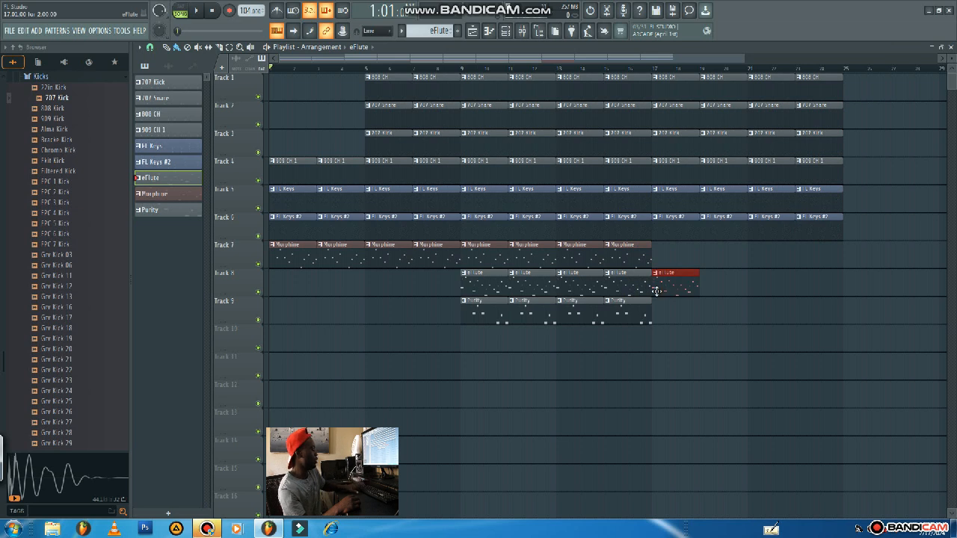
key(ctrl+b)
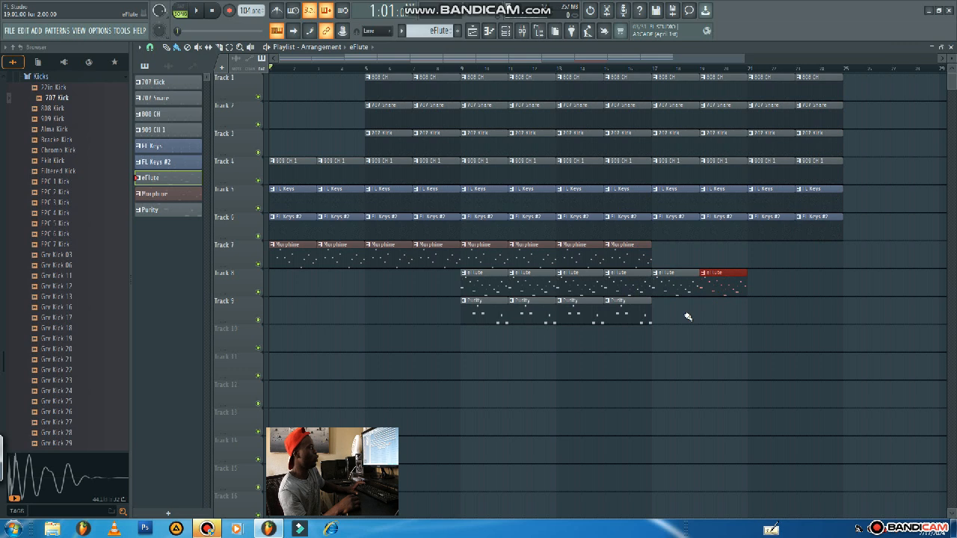
Add Morphine clips on Track 7 from bar 21 through the end of bar 24.
click(627, 258)
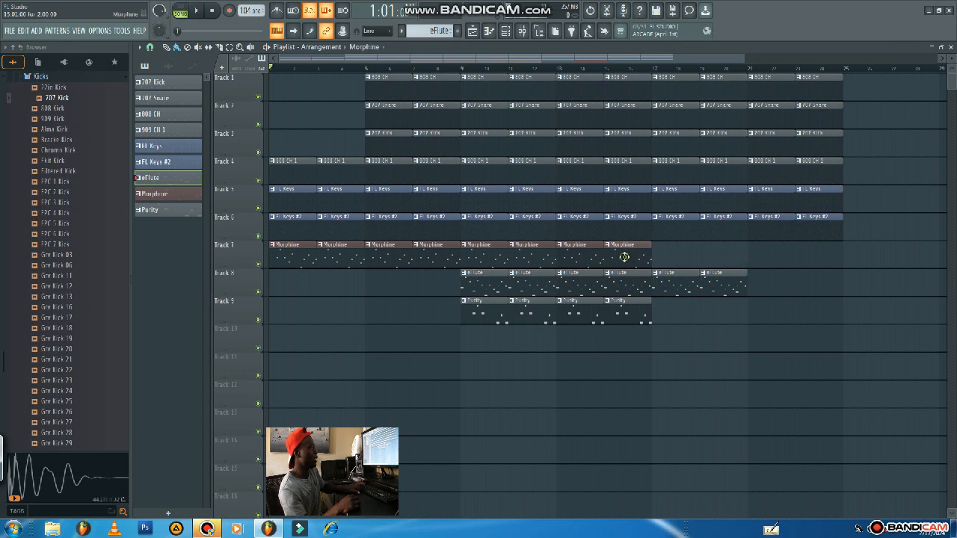
click(752, 261)
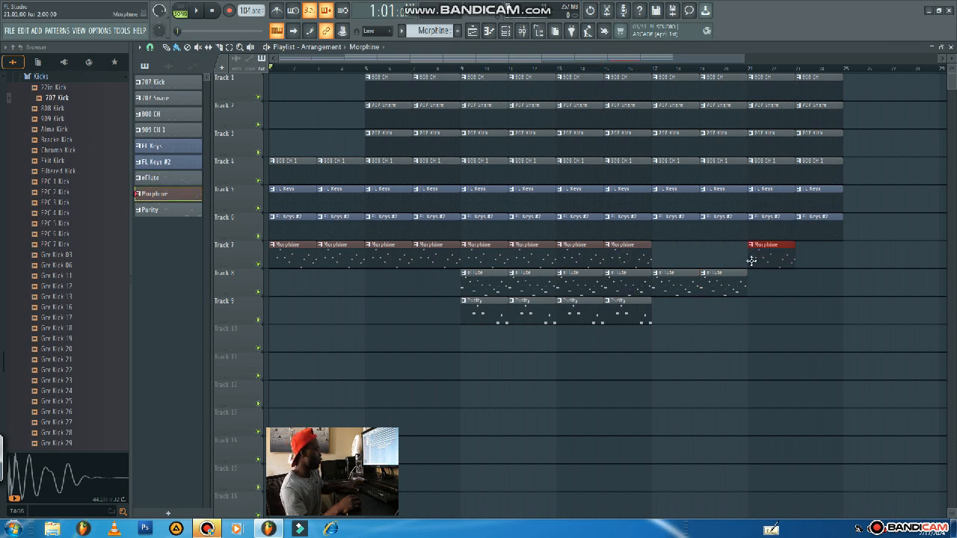
key(ctrl+b)
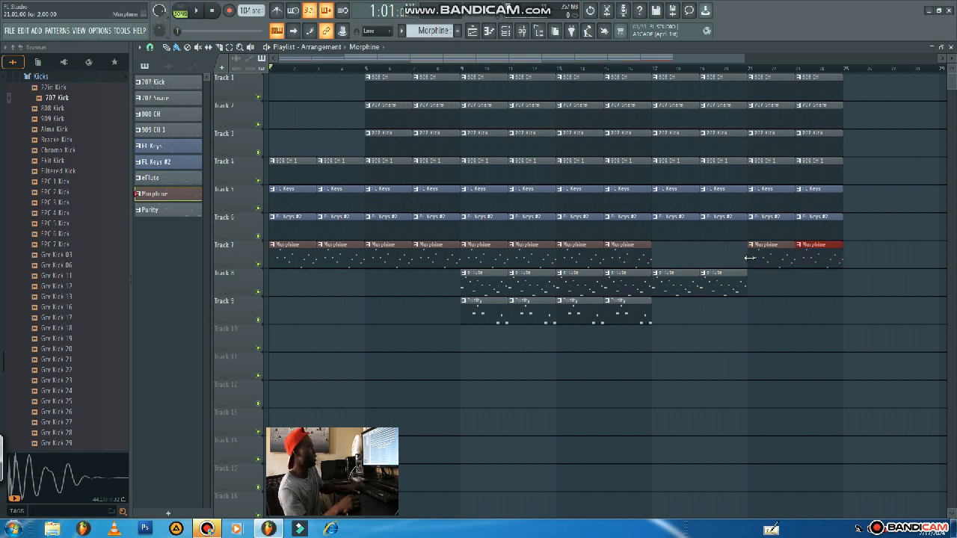
Add Purity clips on Track 8 from bar 21 through the end of bar 24, and play the arrangement from the start.
click(480, 314)
click(750, 292)
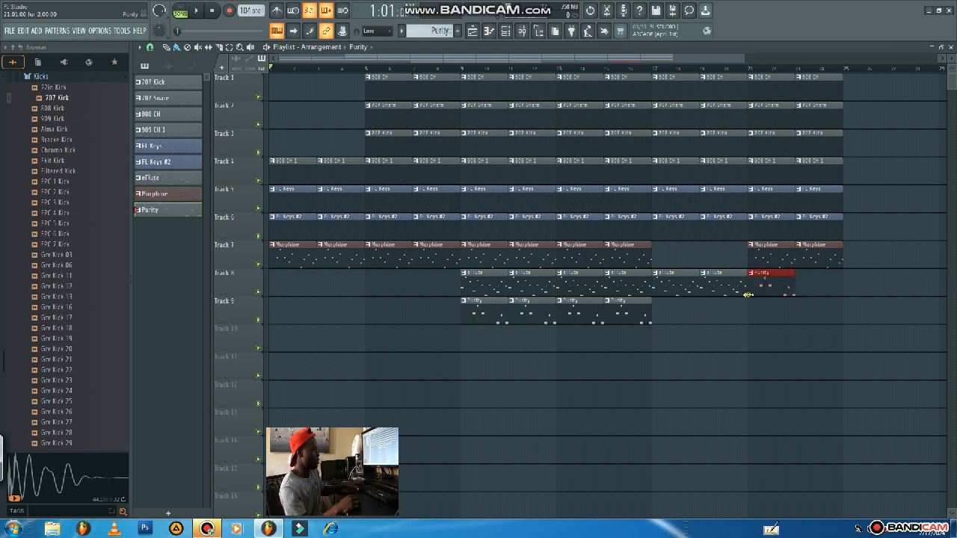
key(ctrl+b)
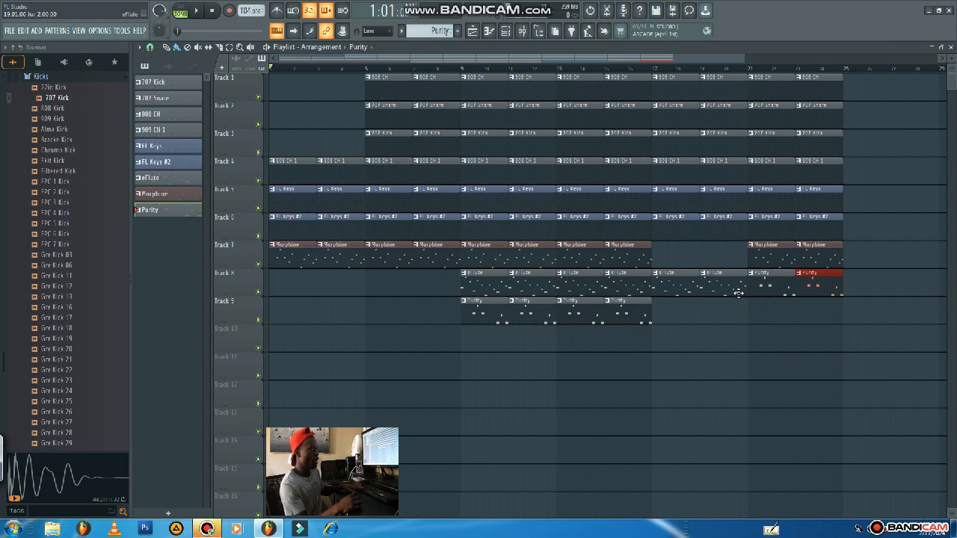
key(space)
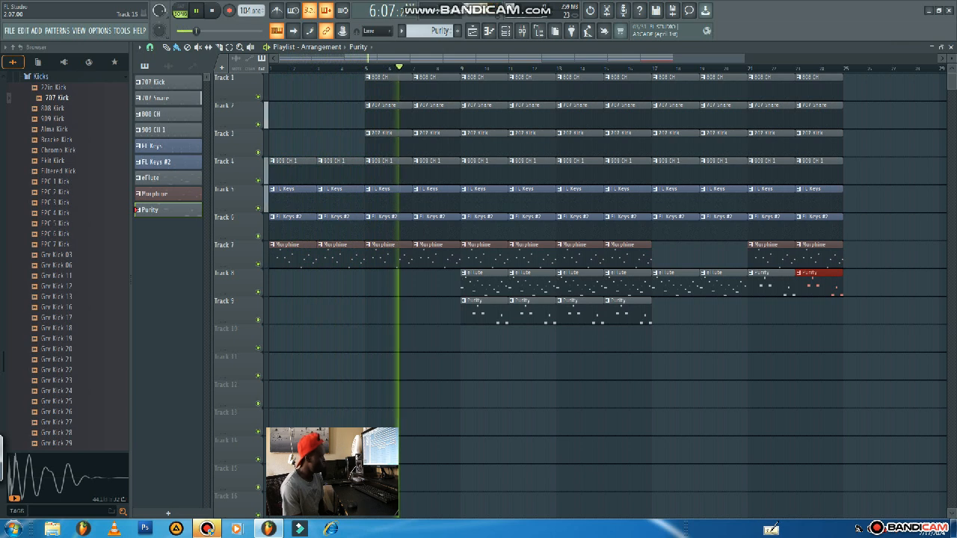
key(space)
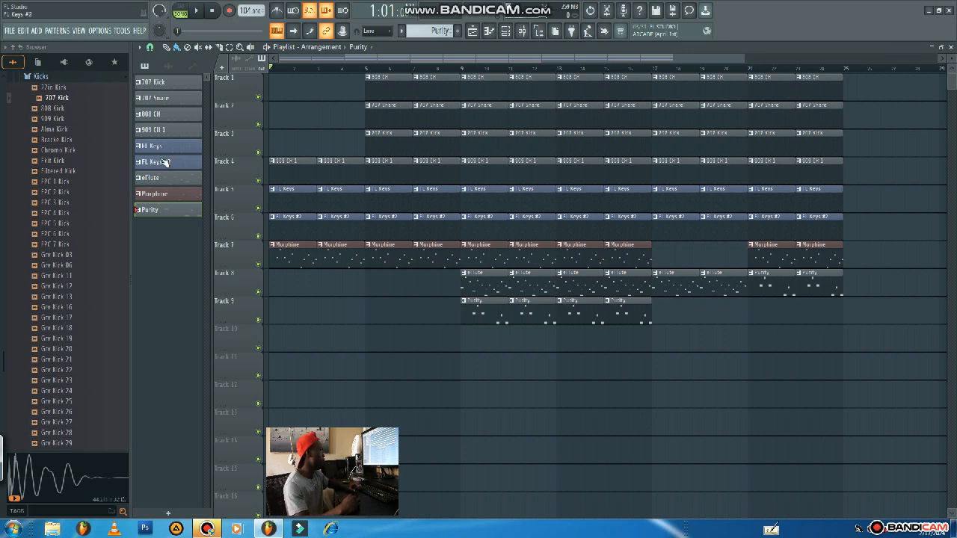
Find and open the 2022 Ghetto Drum fills folder among the sample folders.
scroll(85, 206, up, 6)
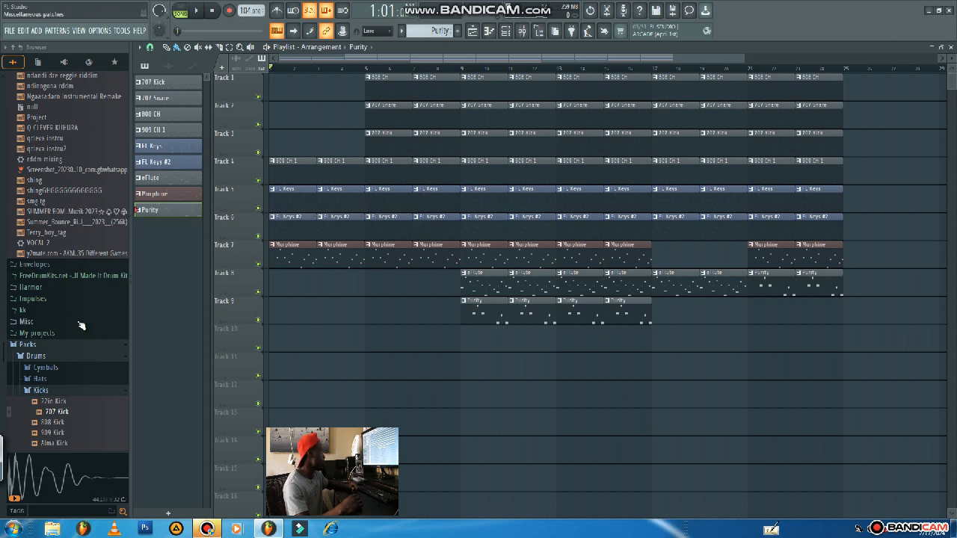
scroll(75, 261, up, 12)
scroll(78, 290, up, 14)
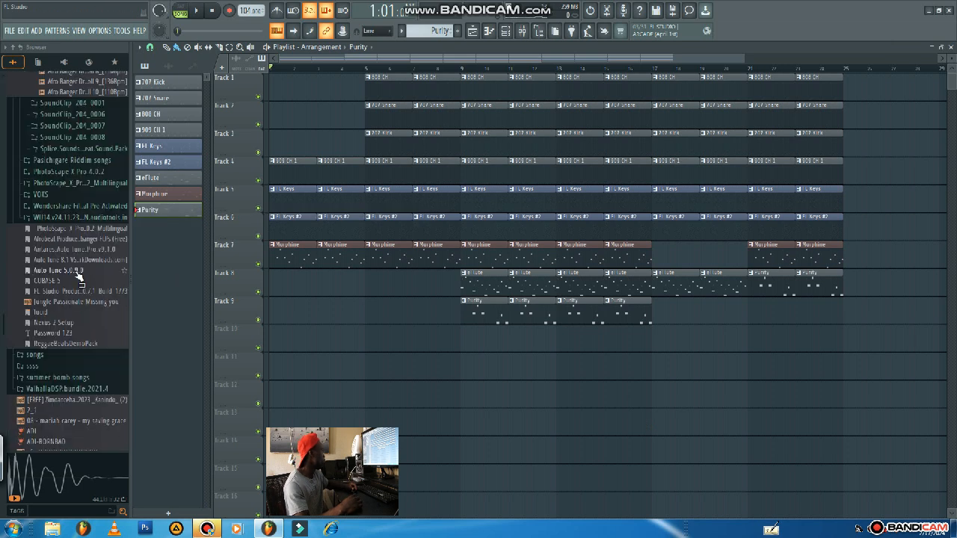
scroll(78, 276, up, 14)
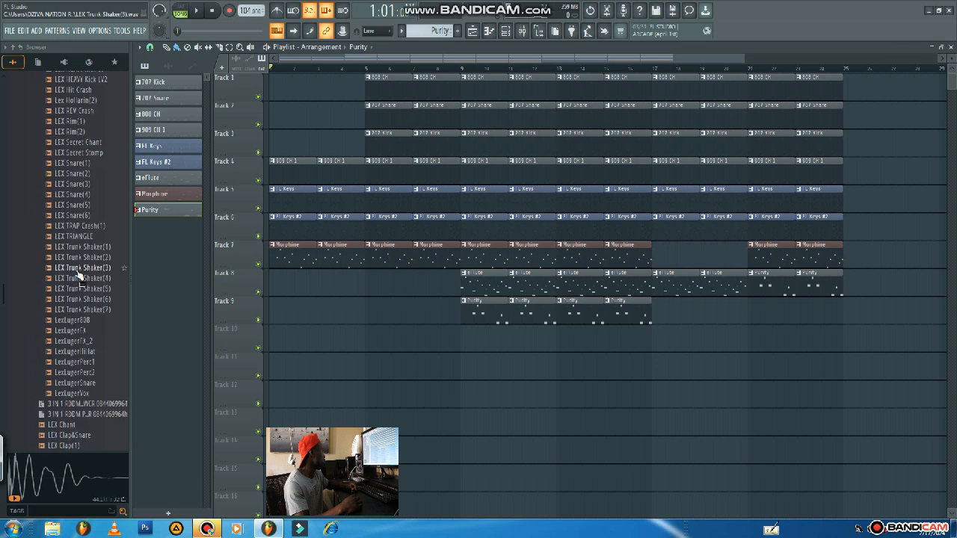
scroll(78, 277, up, 6)
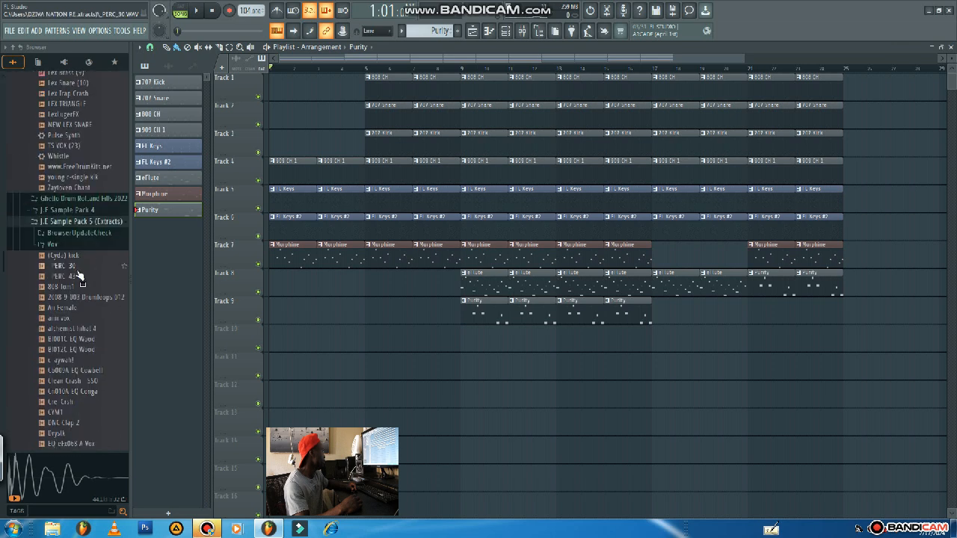
click(56, 199)
Audition Drum Roll 12 and Drum Rolls 8 down to 3 one after another.
click(60, 202)
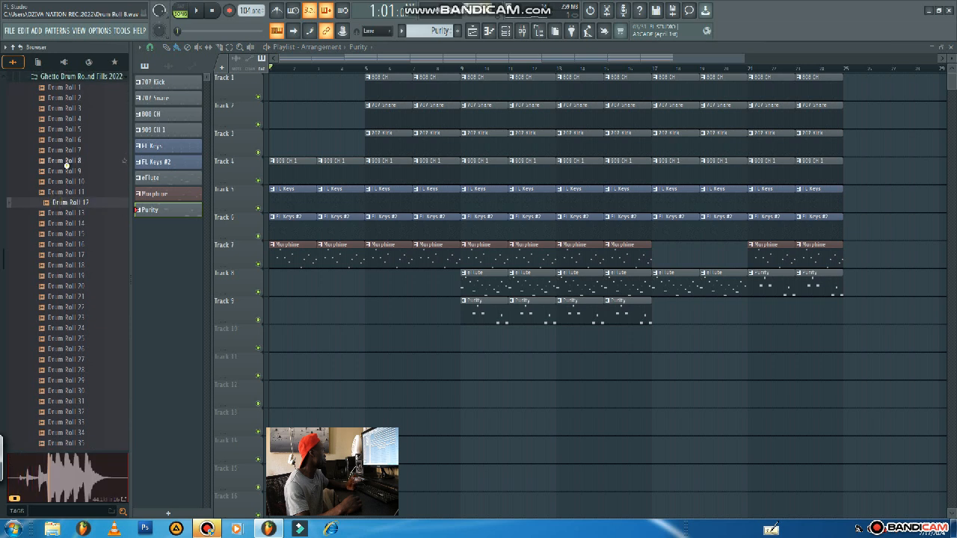
click(68, 161)
click(68, 150)
click(68, 140)
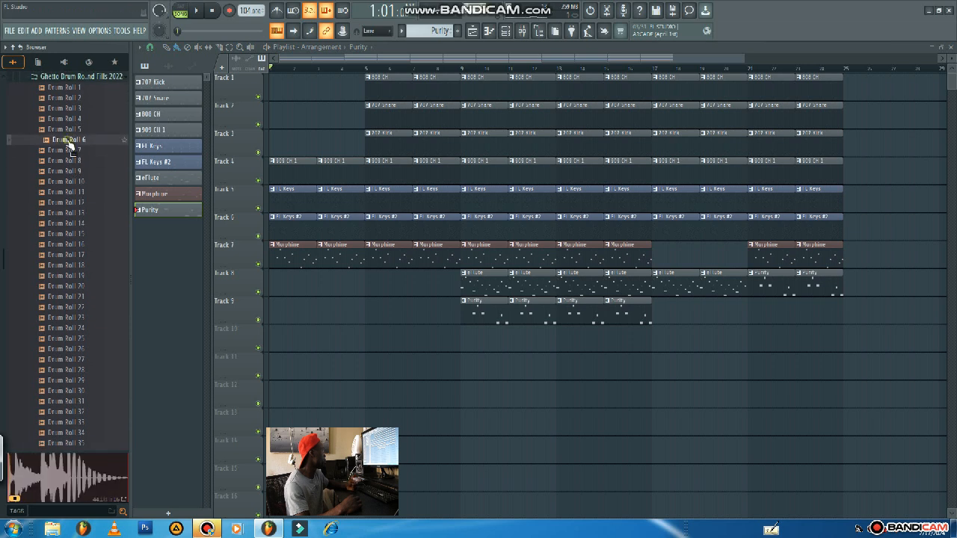
click(68, 130)
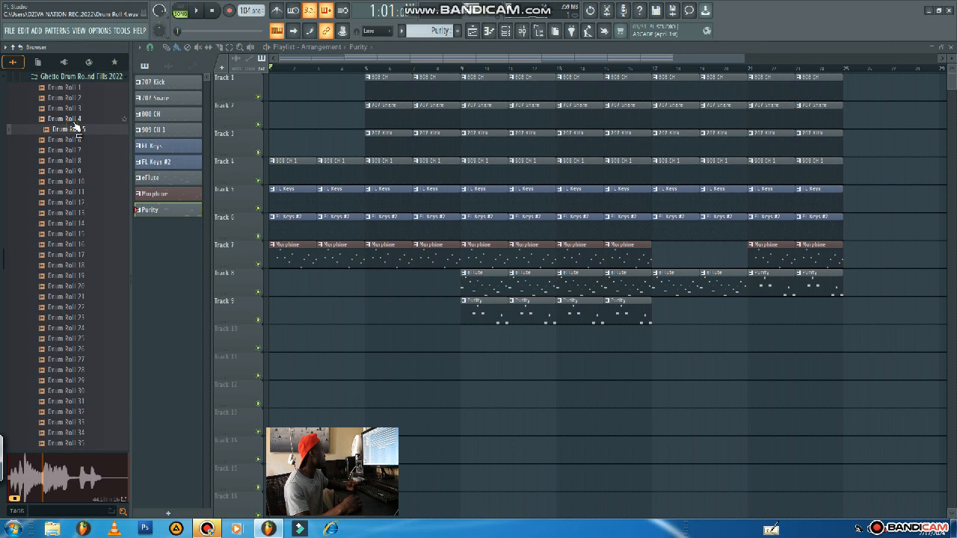
click(71, 118)
click(69, 108)
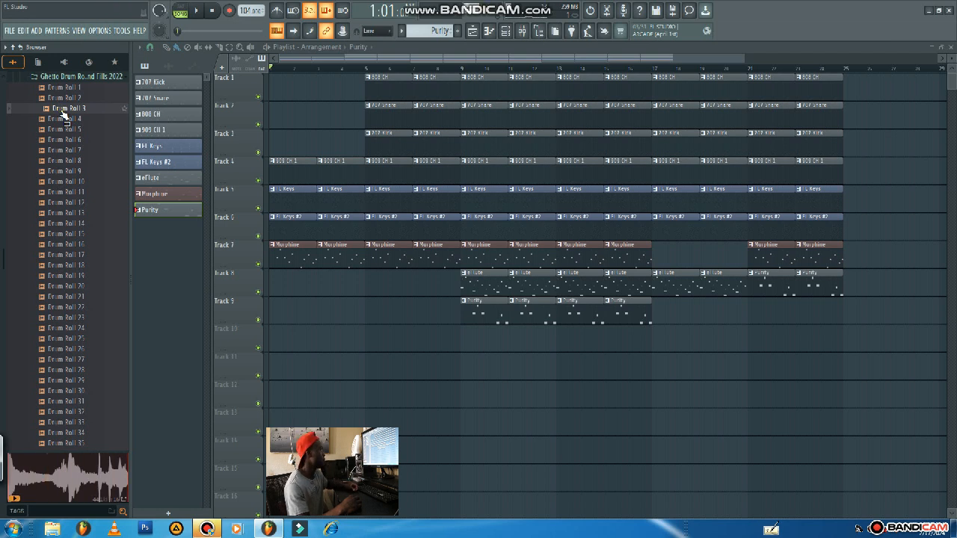
Place the Drum Roll 3 sample on Track 8, starting exactly at bar 4.
drag(52, 112, 336, 288)
scroll(331, 316, up, 3)
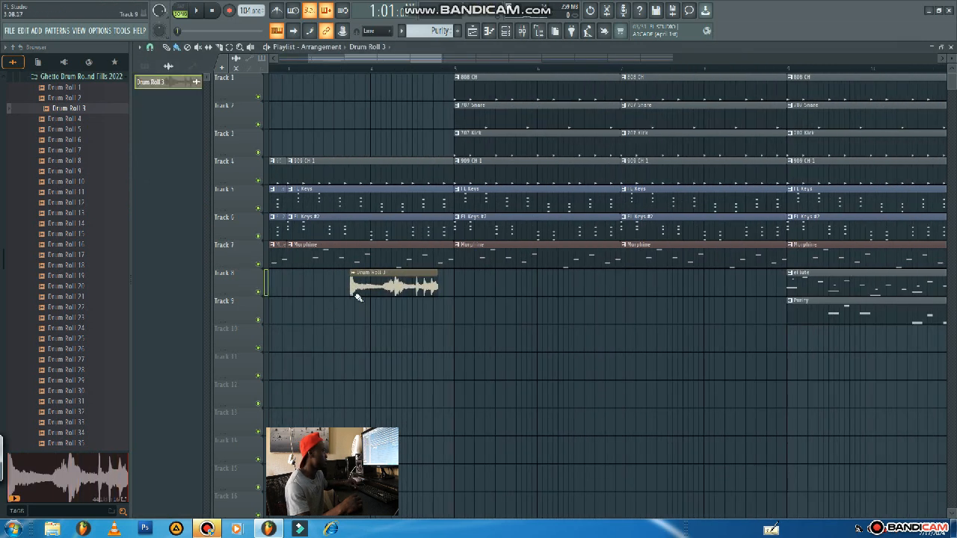
drag(370, 290, 387, 300)
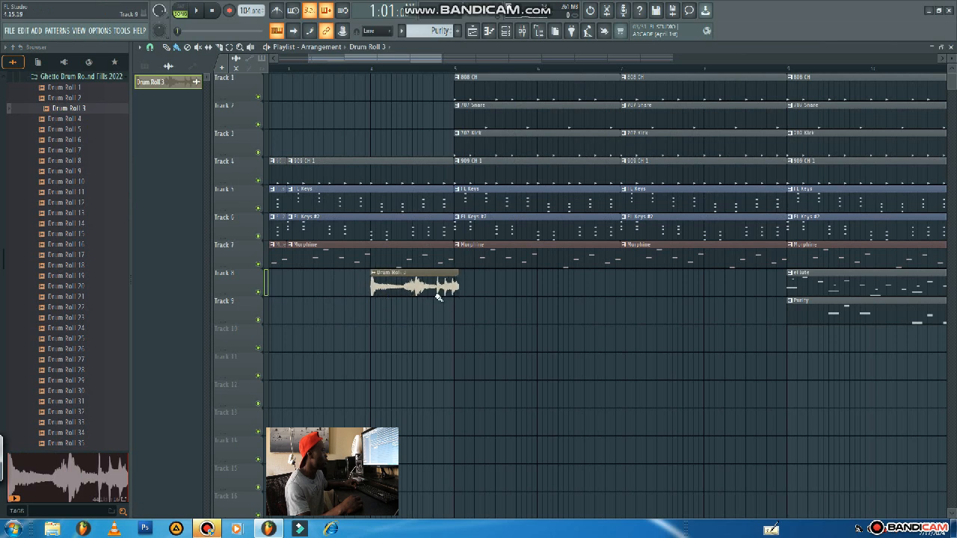
Fit the Drum Roll 3 clip on Track 8 to the tempo with the 75 to 150 BPM range, and check its channel settings.
click(374, 276)
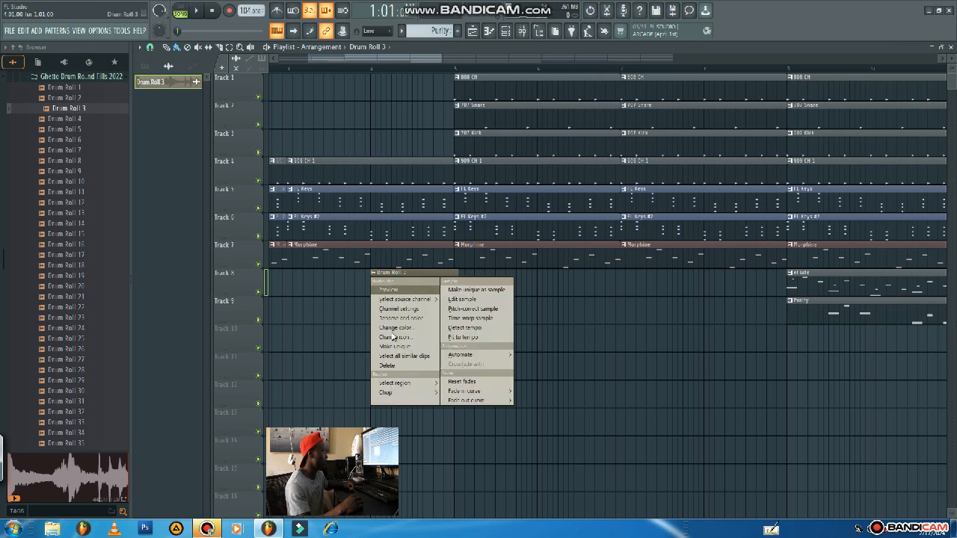
click(461, 340)
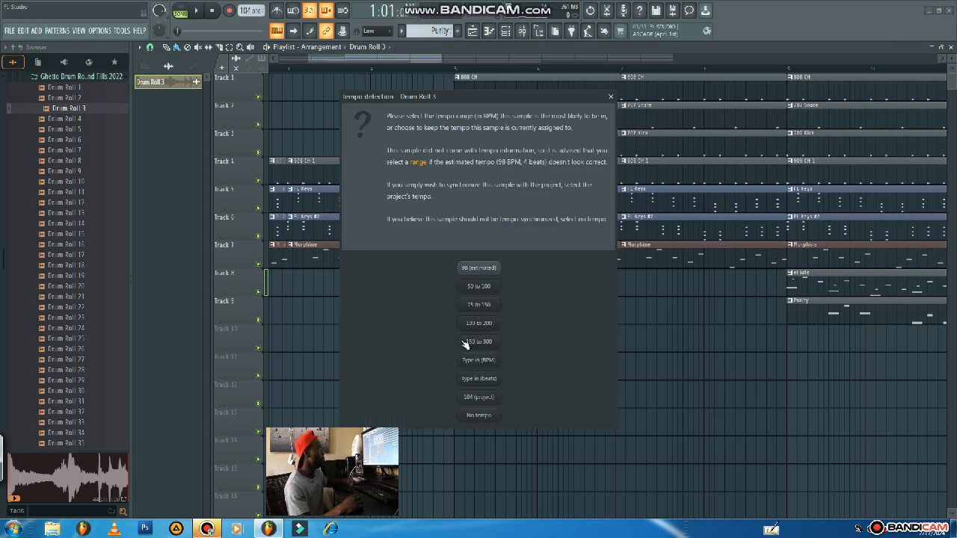
click(480, 305)
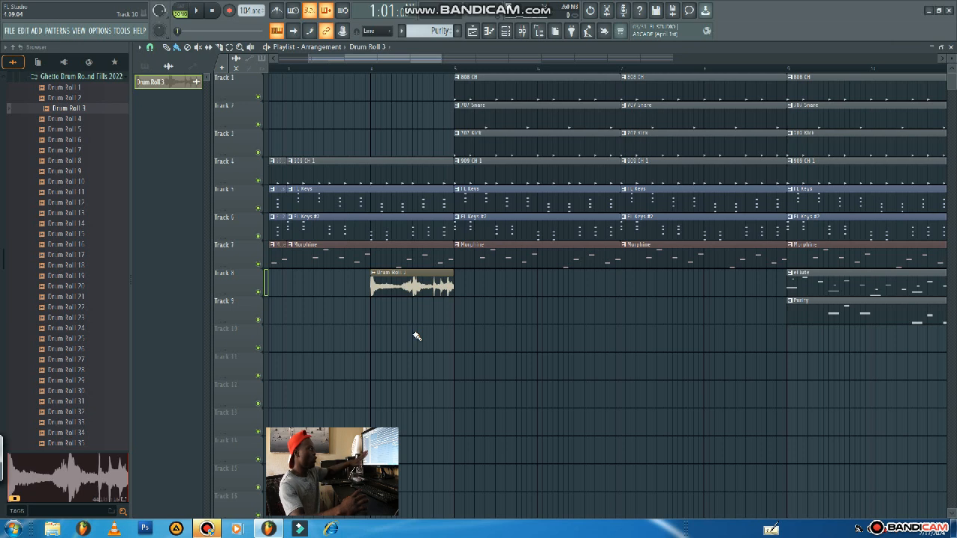
double_click(420, 278)
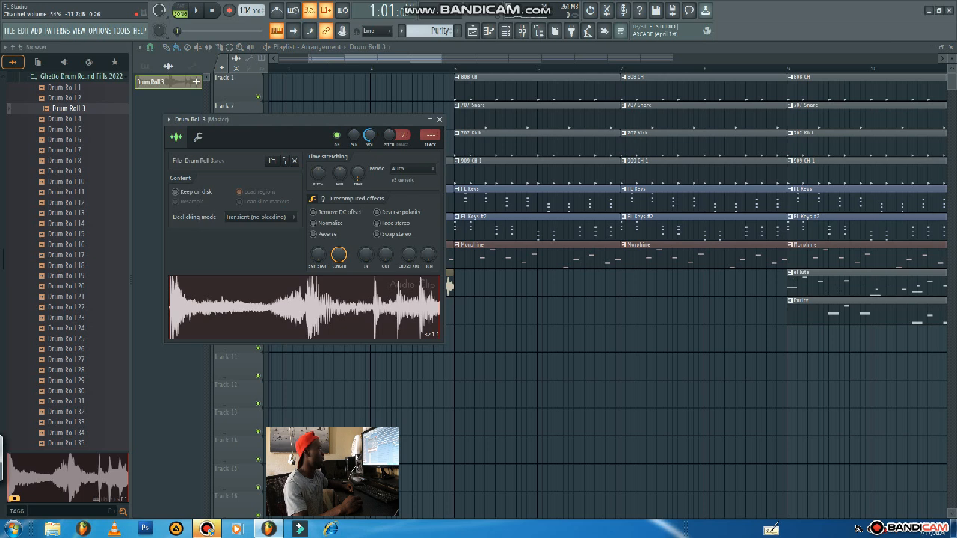
click(439, 120)
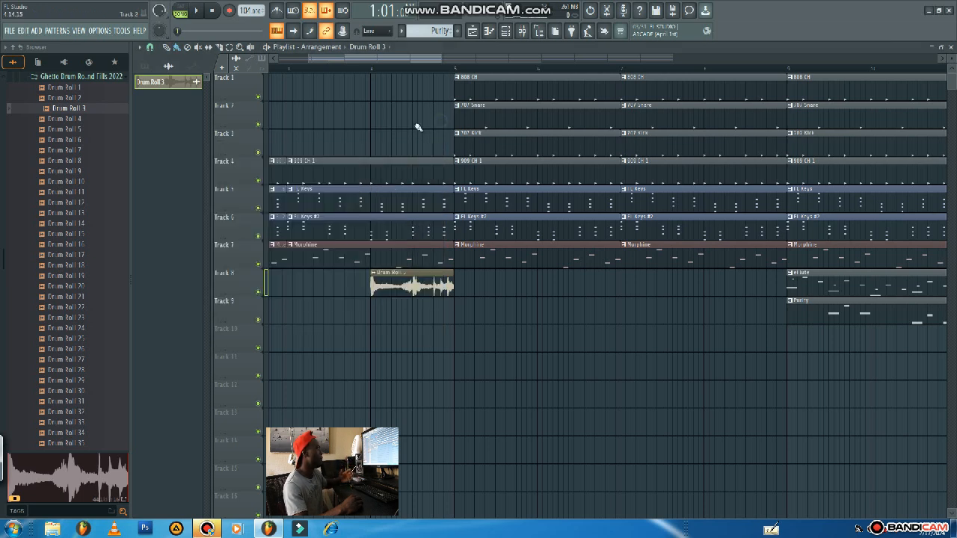
Find and audition the Lex Trap Crash sample, and place it on Track 9 at the start of bar 5.
scroll(104, 171, up, 8)
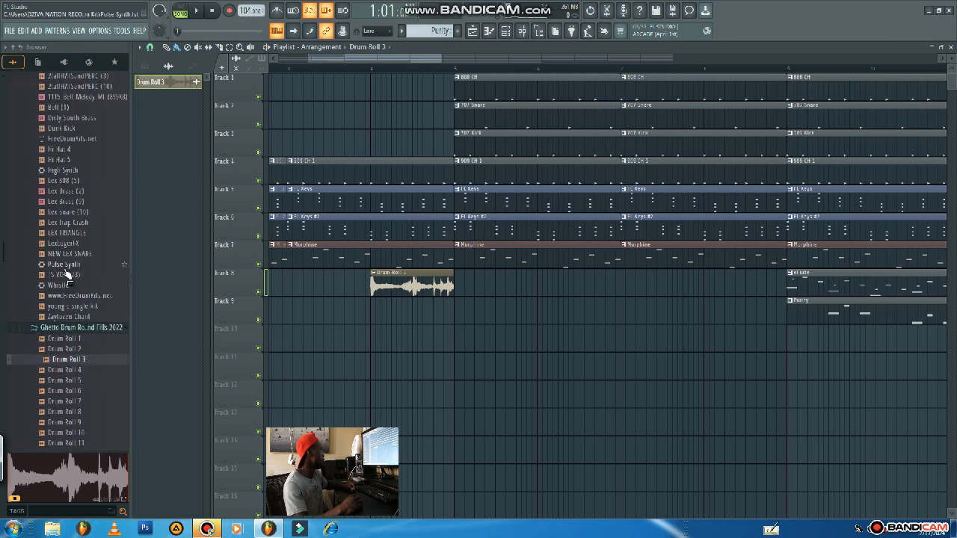
scroll(66, 277, up, 3)
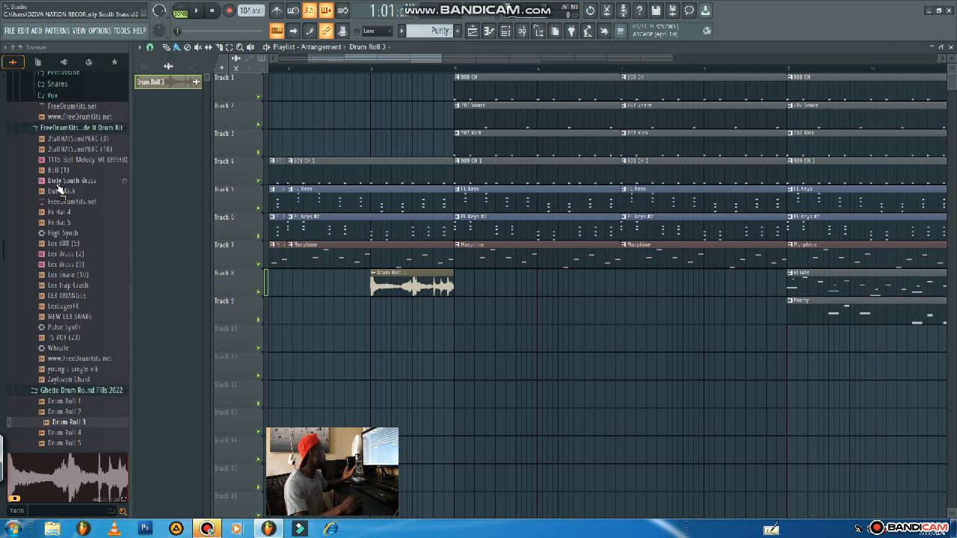
click(79, 286)
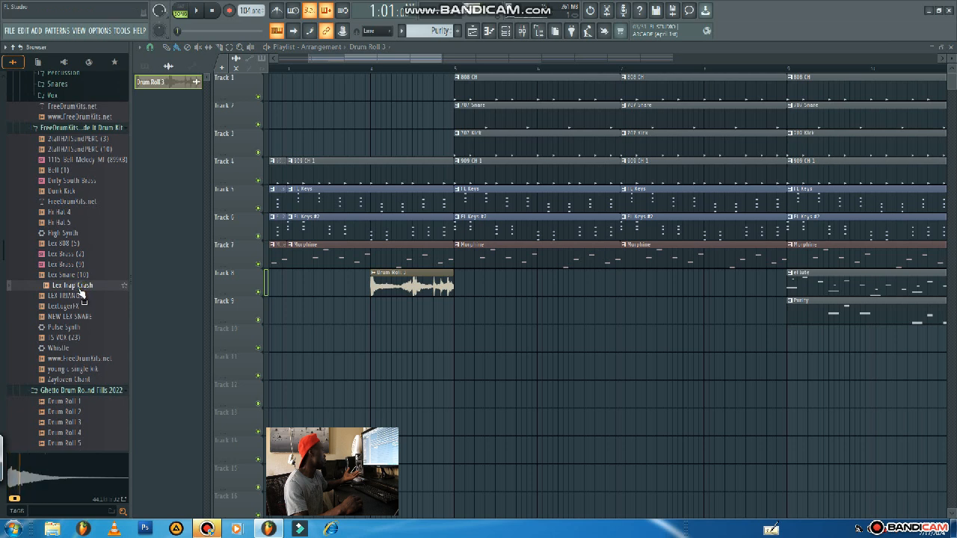
drag(79, 289, 453, 318)
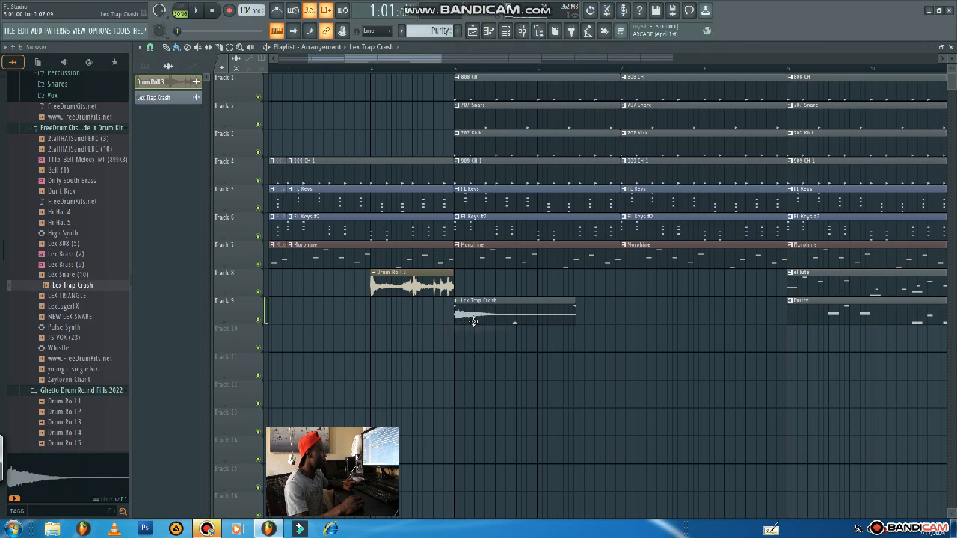
Slightly adjust the channel volume of the Lex Trap Crash clip.
double_click(481, 312)
mouse_move(382, 148)
mouse_down()
mouse_move(382, 172)
mouse_move(382, 145)
mouse_up()
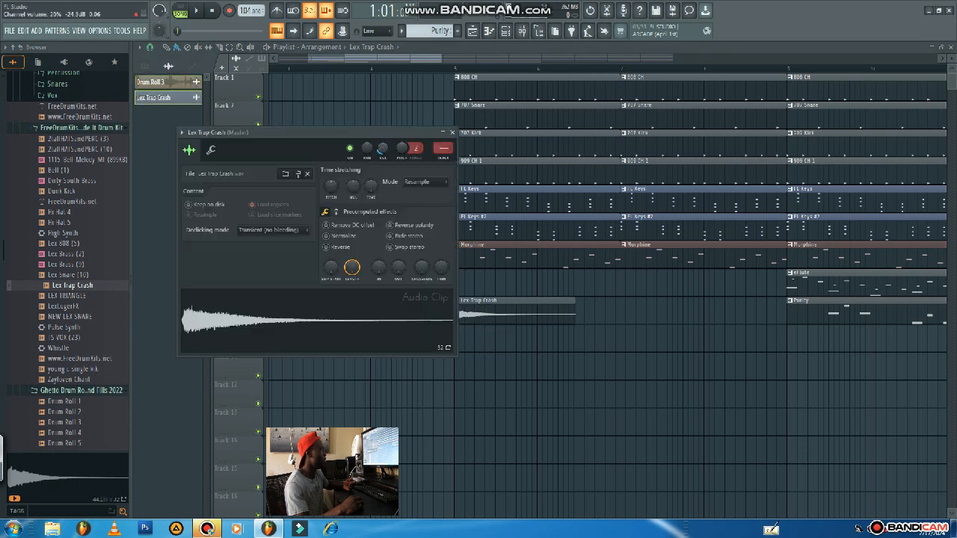
click(453, 132)
Duplicate the Drum Roll 3 and Lex Trap Crash clips to Tracks 10 and 11, aligned exactly to start at bars 8 and 9.
scroll(448, 317, down, 3)
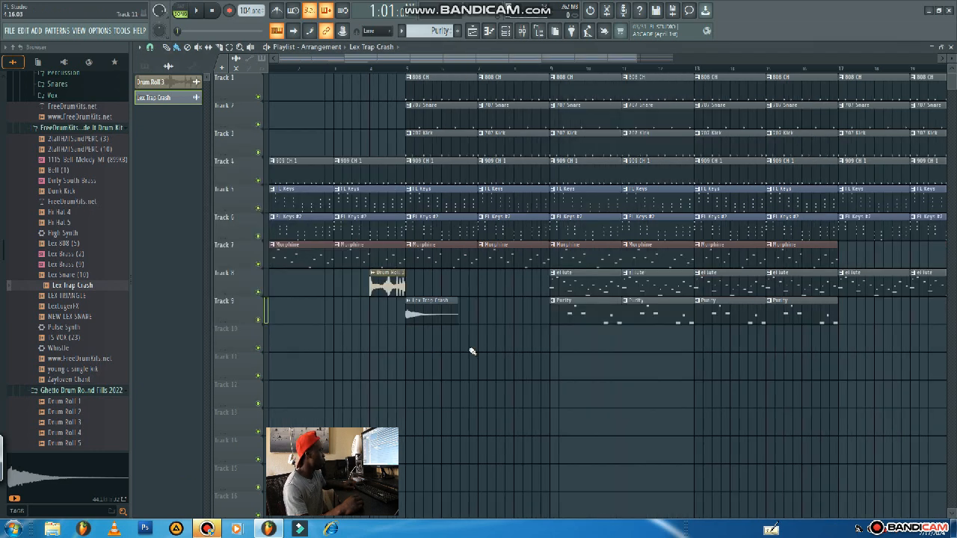
drag(448, 271, 363, 340)
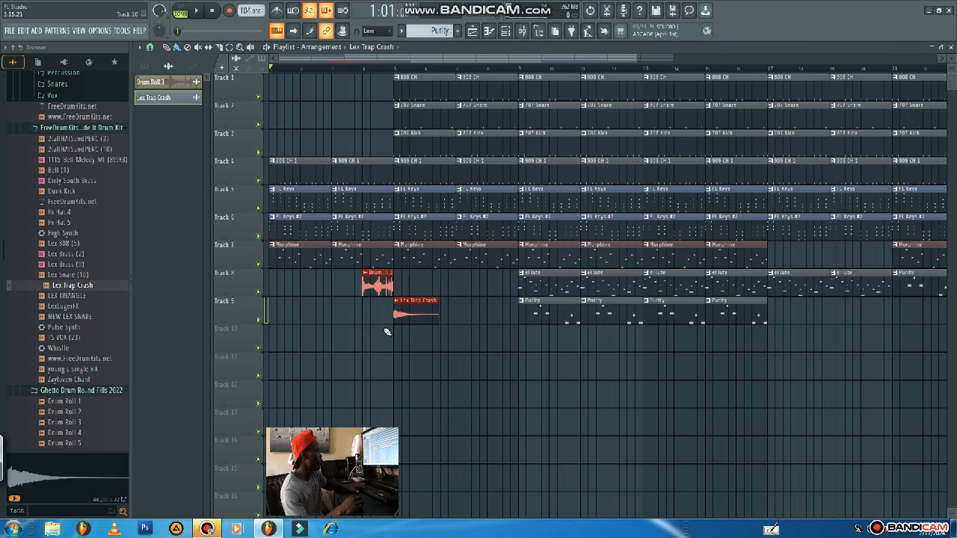
key(ctrl+b)
drag(455, 285, 507, 340)
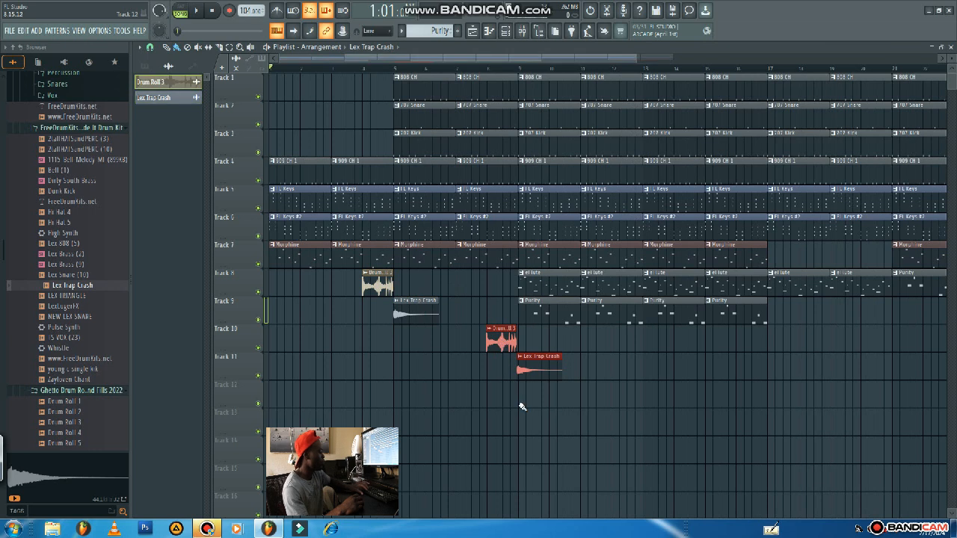
scroll(524, 415, up, 5)
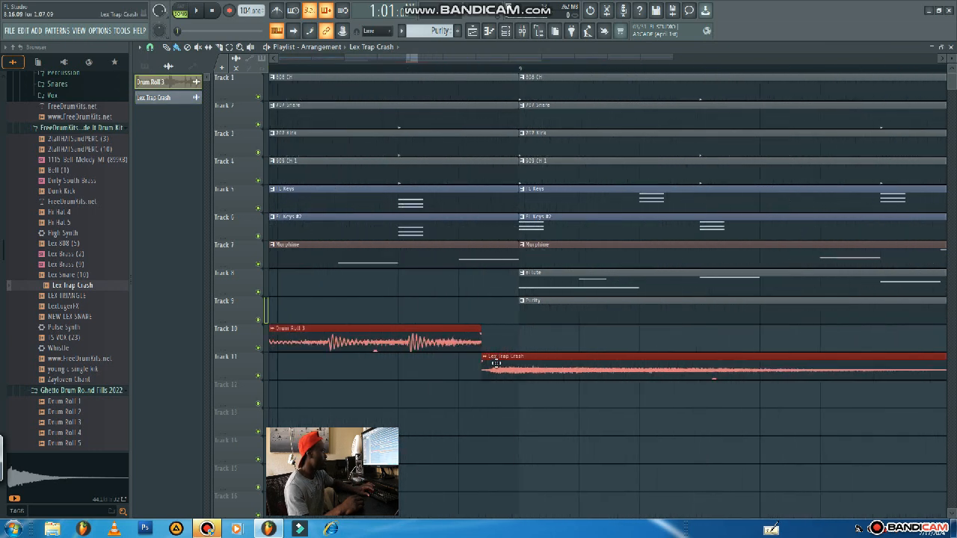
mouse_move(519, 359)
mouse_down()
mouse_move(538, 358)
mouse_move(524, 359)
mouse_move(531, 369)
mouse_up()
scroll(540, 374, up, 3)
scroll(541, 374, down, 12)
scroll(542, 374, up, 1)
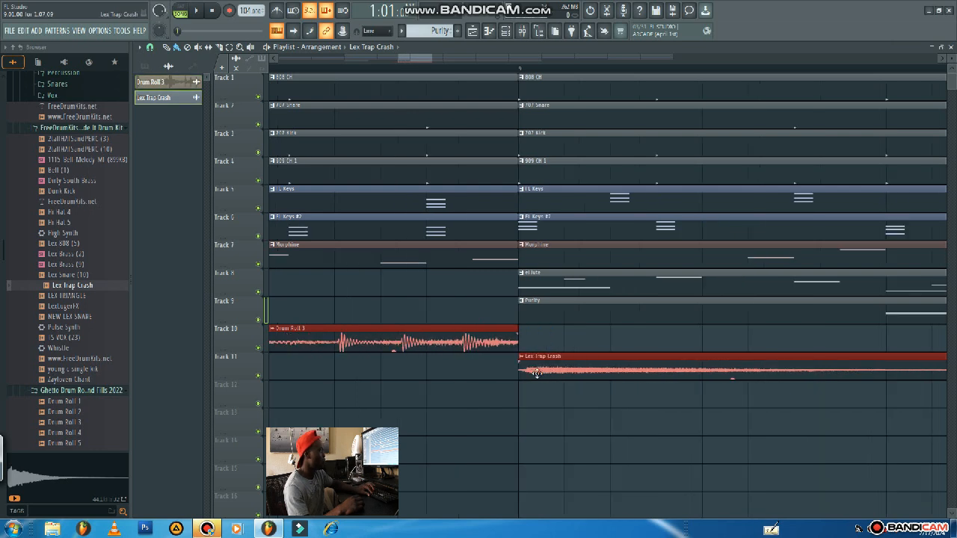
Duplicate the drum roll and crash pair on Tracks 10 and 11 so the copies start at bars 16 and 17.
scroll(541, 375, down, 8)
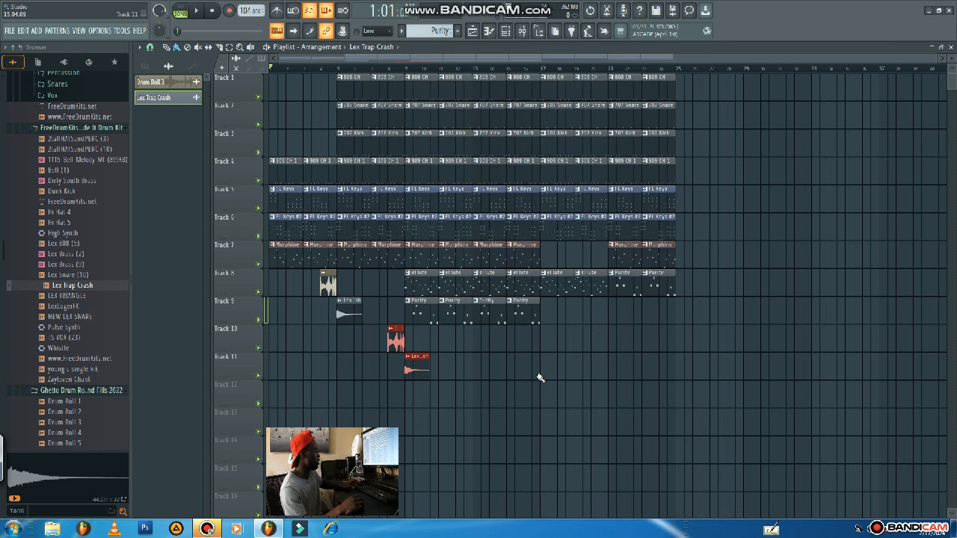
key(ctrl+b)
drag(434, 344, 527, 344)
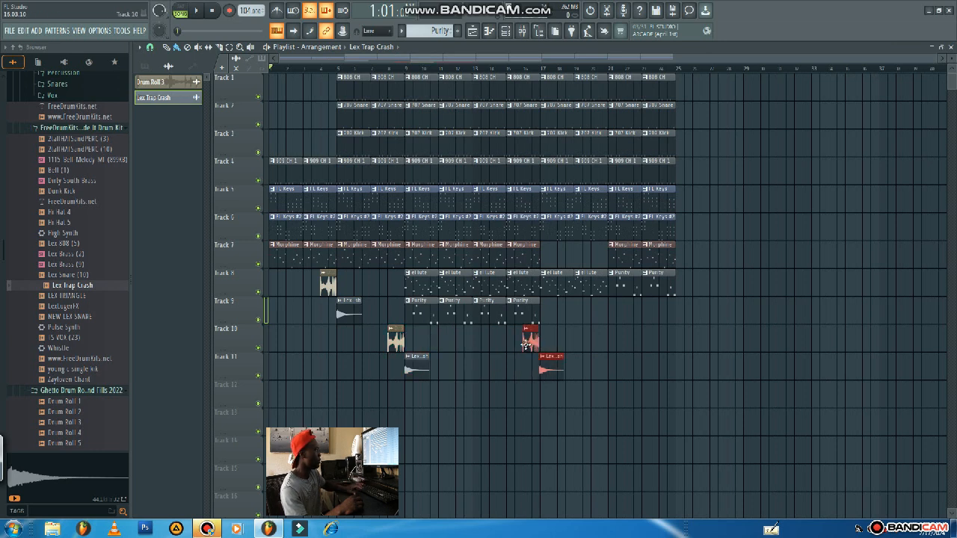
scroll(536, 393, up, 10)
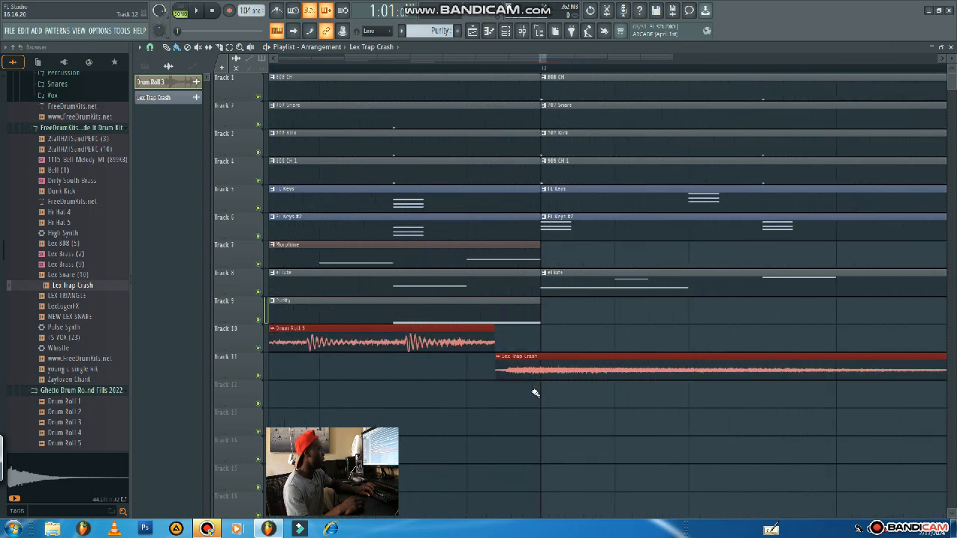
scroll(534, 392, down, 3)
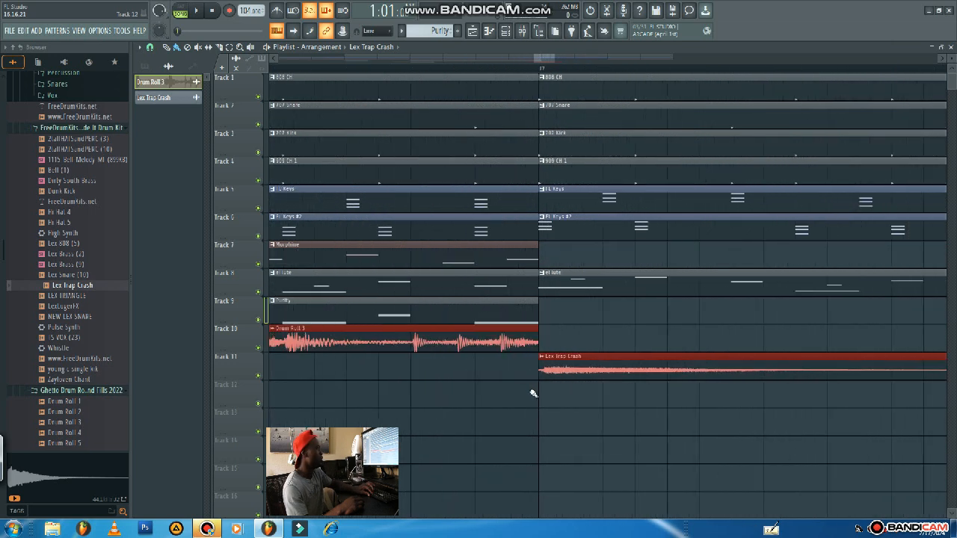
Copy the drum roll and crash pair on Tracks 10 and 11 again, starting at bars 24 and 25.
scroll(534, 394, down, 6)
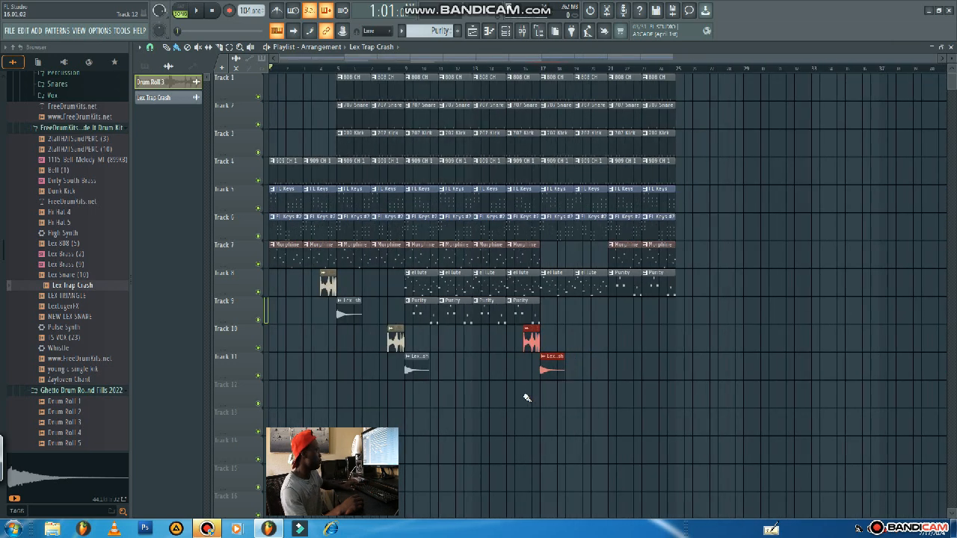
key(ctrl+b)
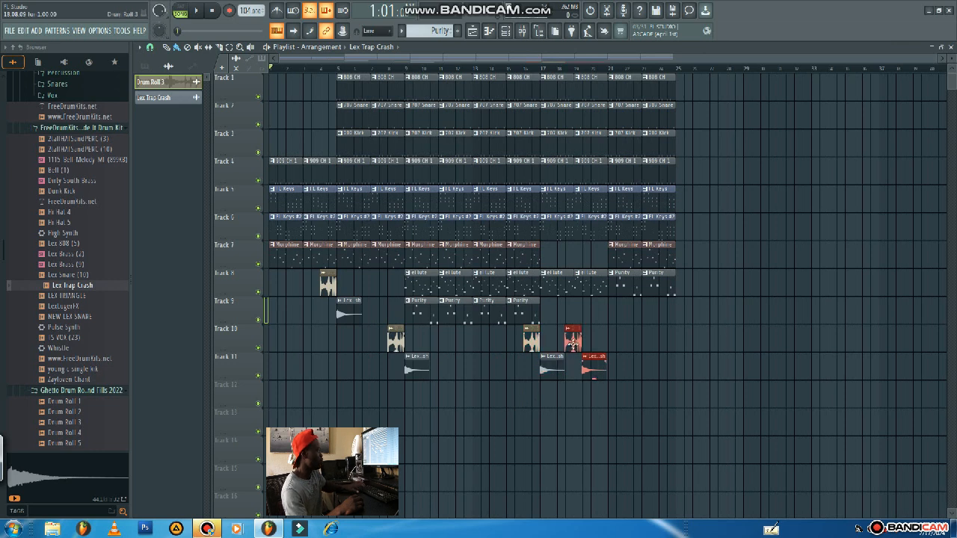
drag(572, 341, 654, 351)
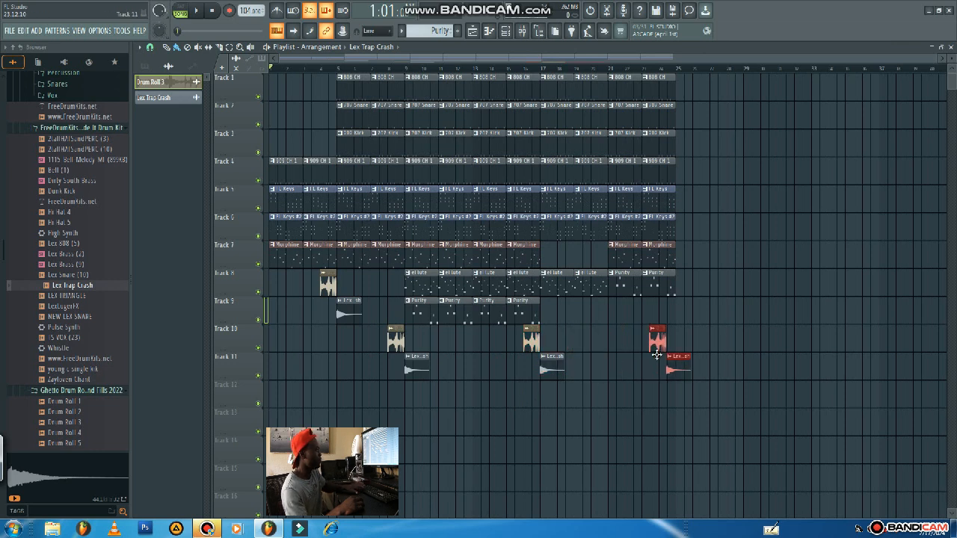
scroll(694, 444, up, 5)
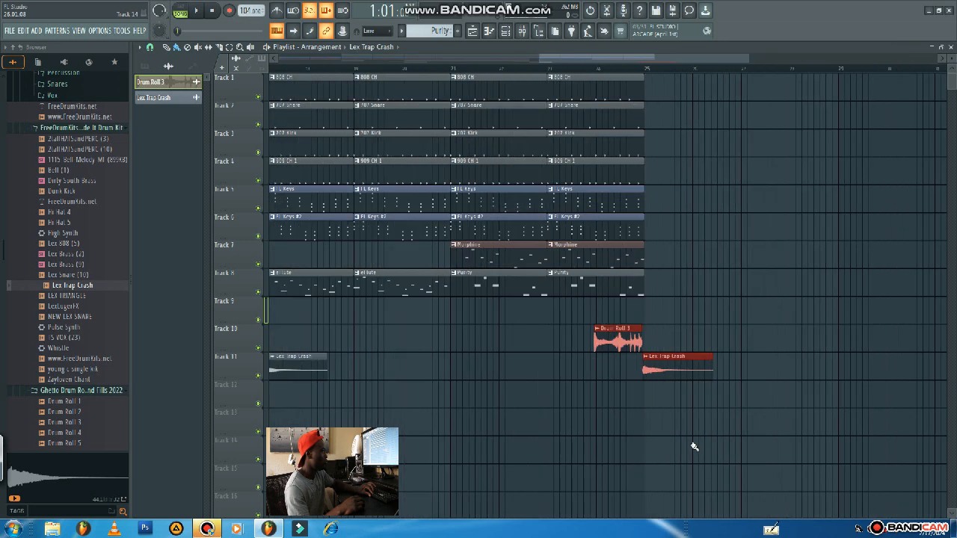
scroll(472, 447, up, 2)
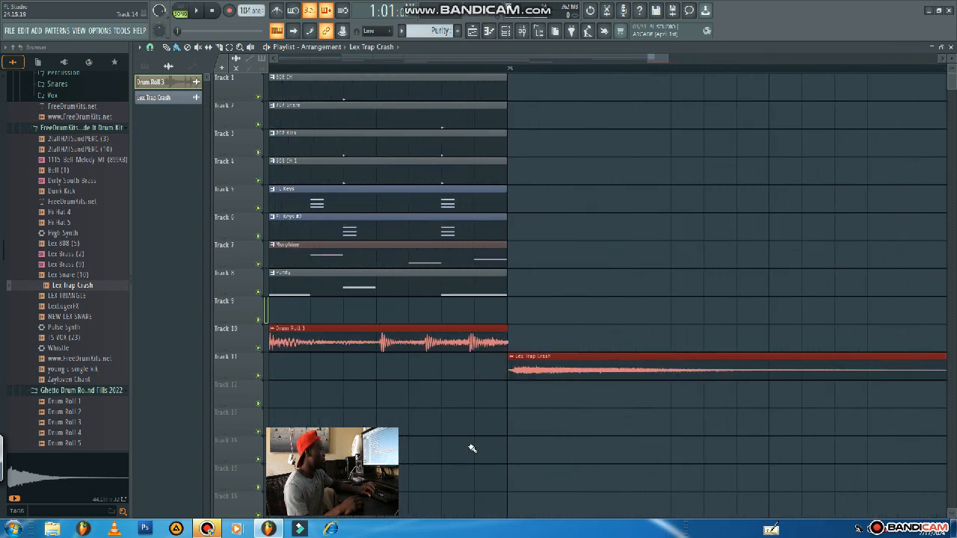
Duplicate all clips on Tracks 1 to 10 from bars 9 to 16, place the copies at bars 25 to 32, and clear the selection.
scroll(472, 446, down, 8)
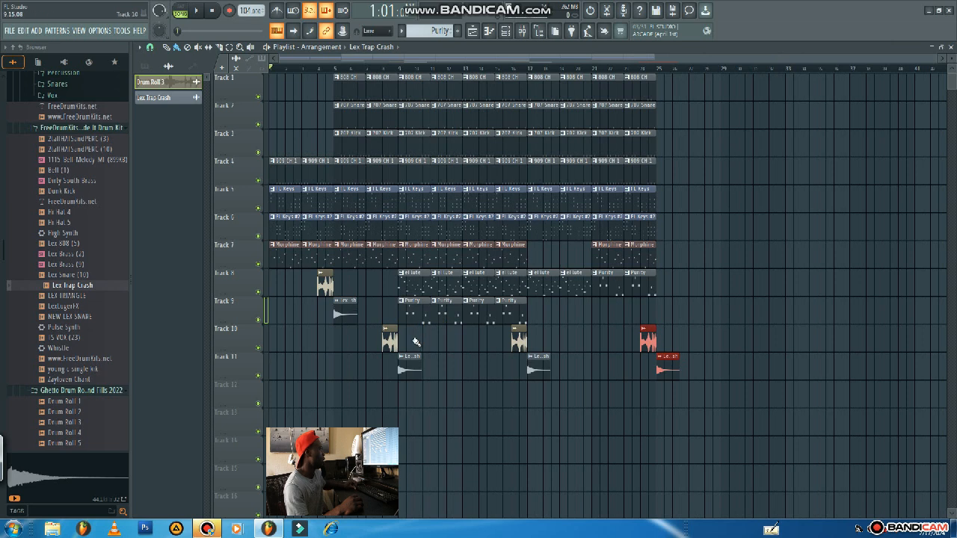
drag(414, 342, 515, 58)
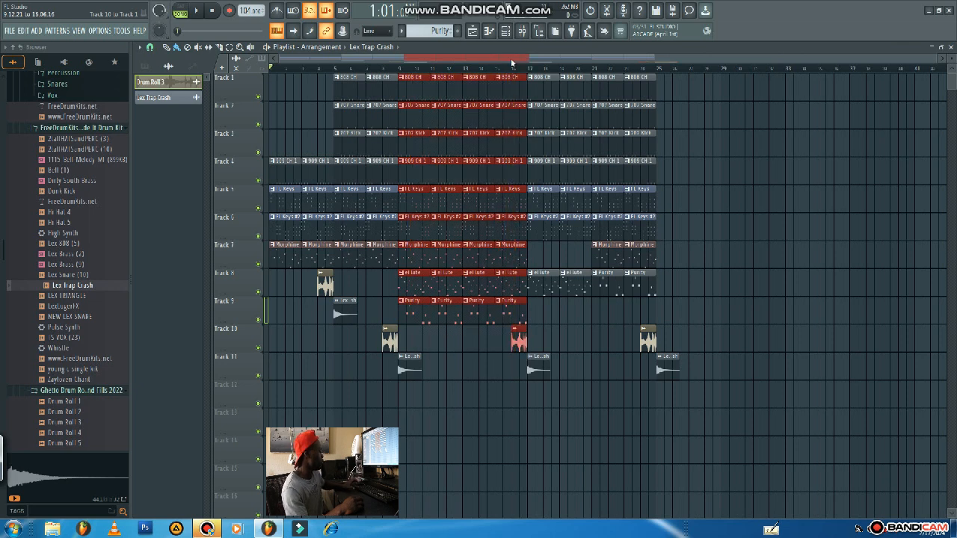
key(ctrl+b)
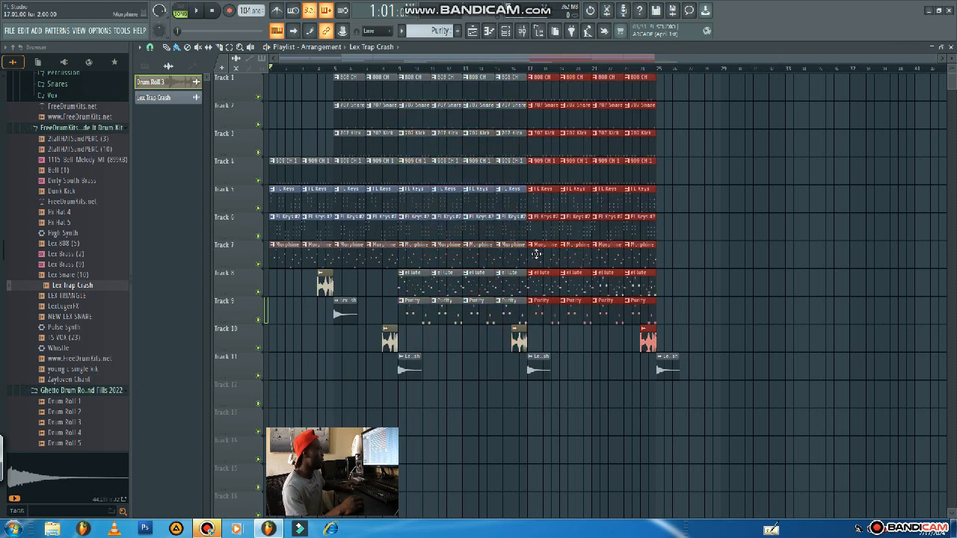
key(ctrl+b)
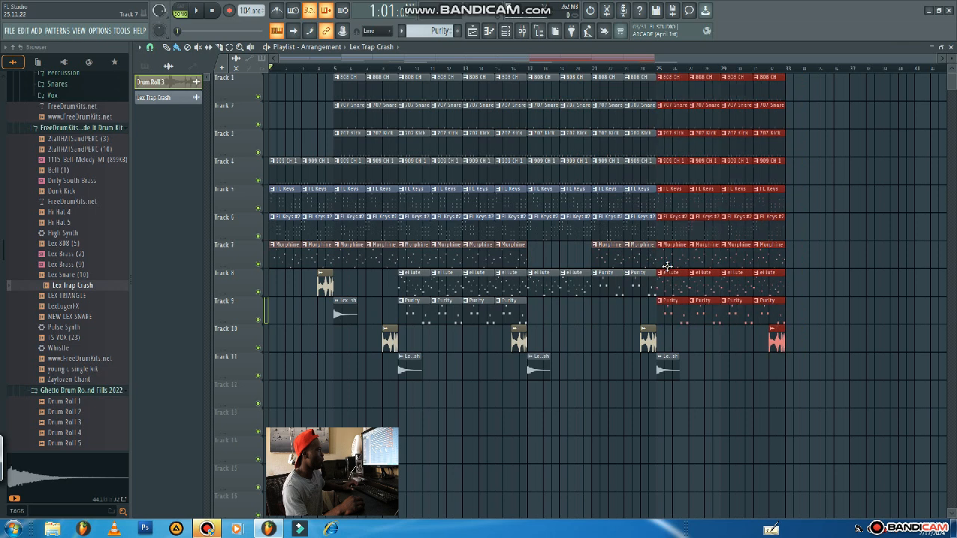
click(667, 267)
scroll(698, 427, down, 1)
ctrl+click(697, 425)
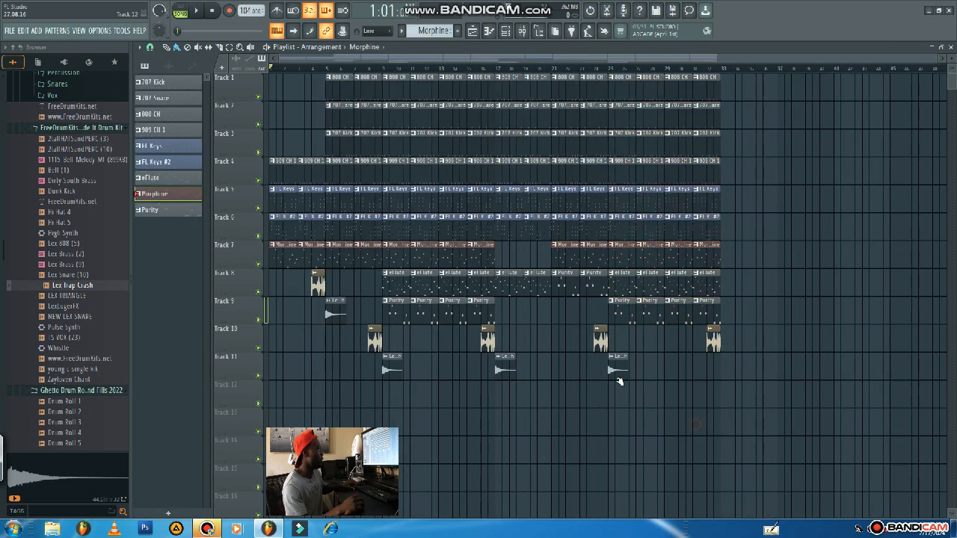